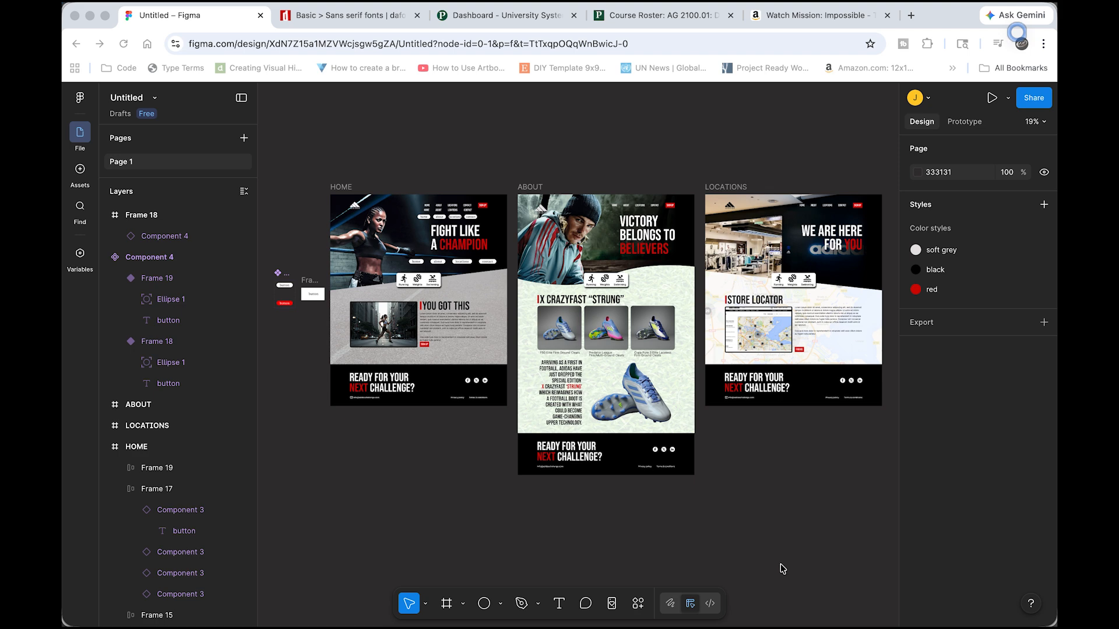
Add a second page to the file and place a text layer reading "button" on it
{"action": "left_click", "coordinate": [442, 484]}
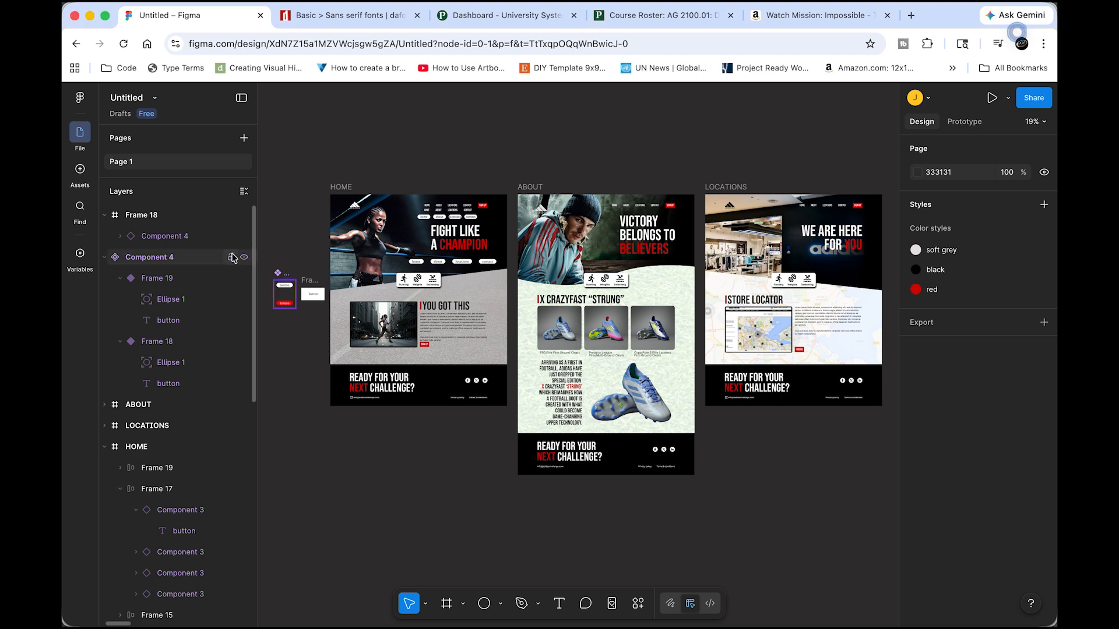
{"action": "left_click", "coordinate": [244, 141]}
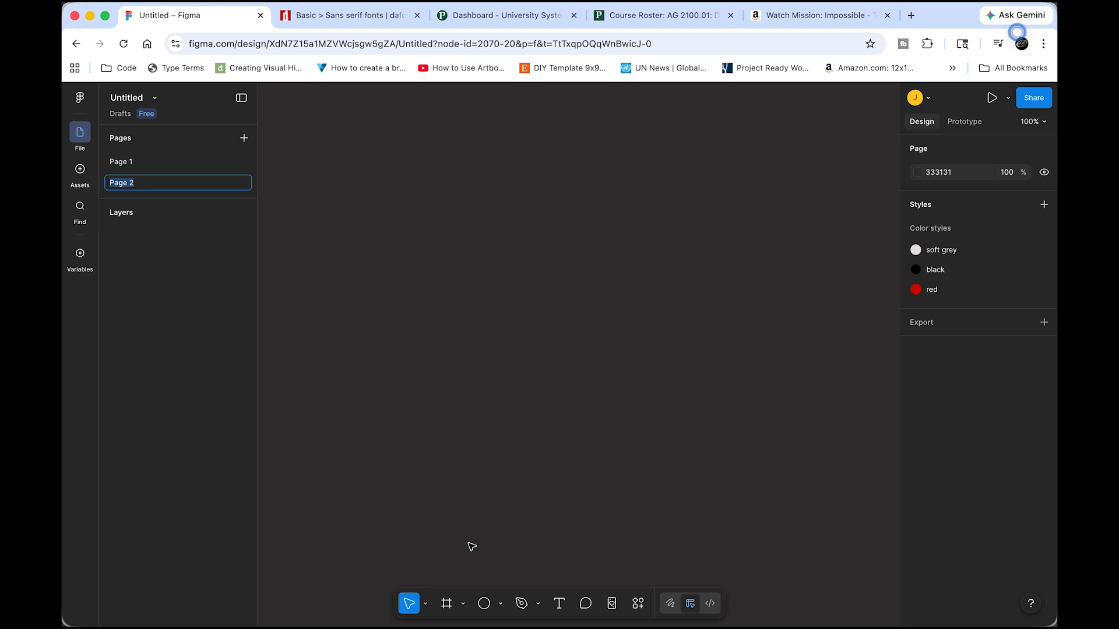
{"action": "left_click", "coordinate": [559, 603]}
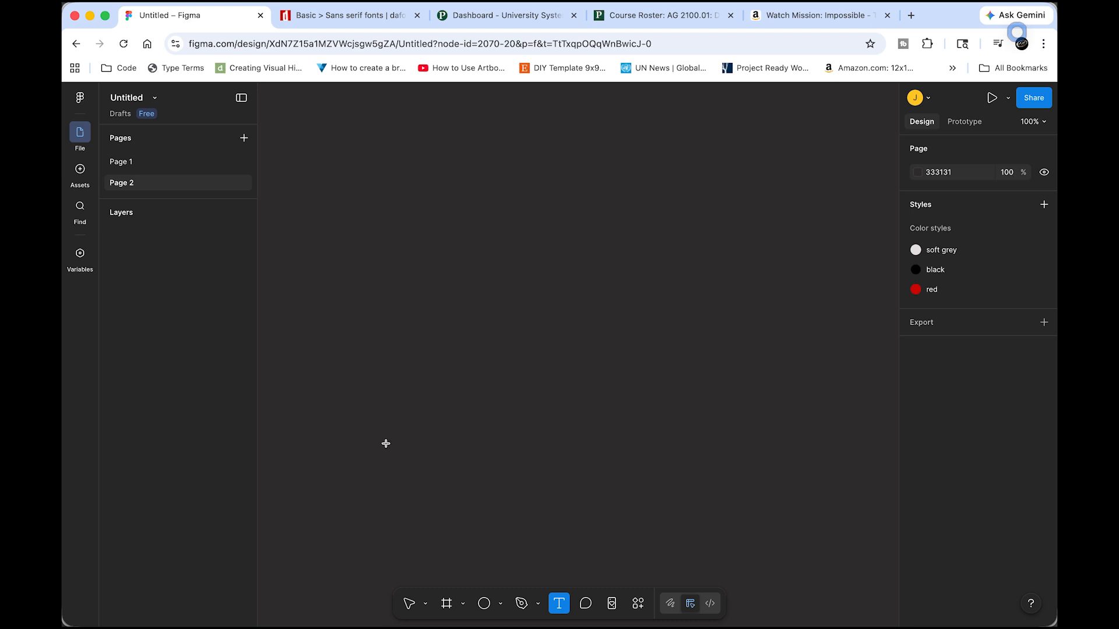
{"action": "left_click", "coordinate": [335, 314]}
{"action": "key", "text": "Escape"}
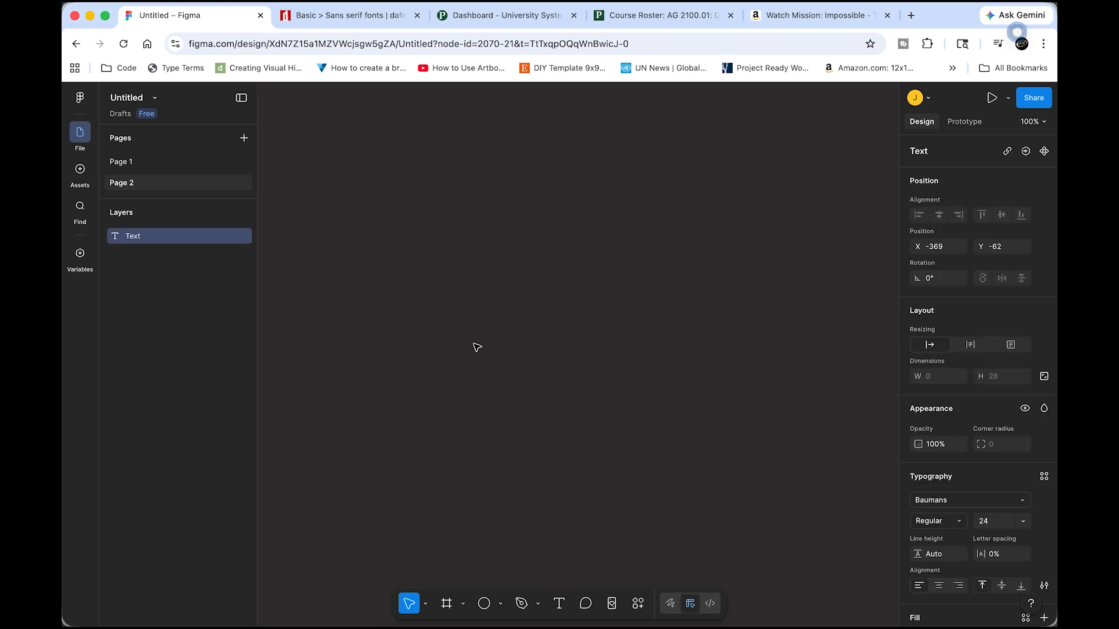
{"action": "type", "text": "button"}
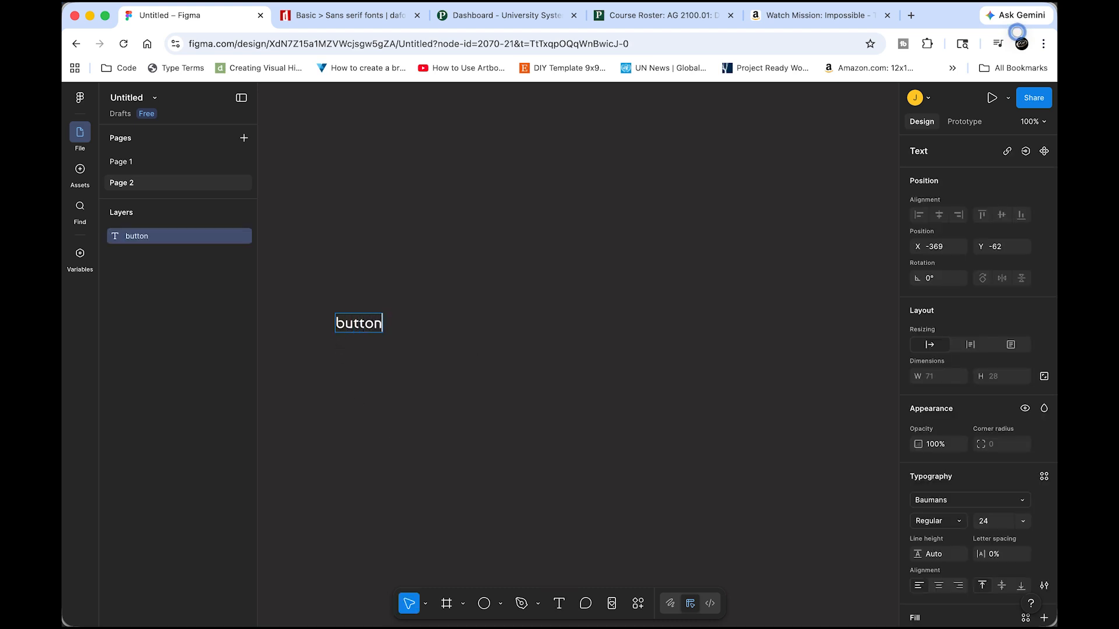
{"action": "key", "text": "Escape"}
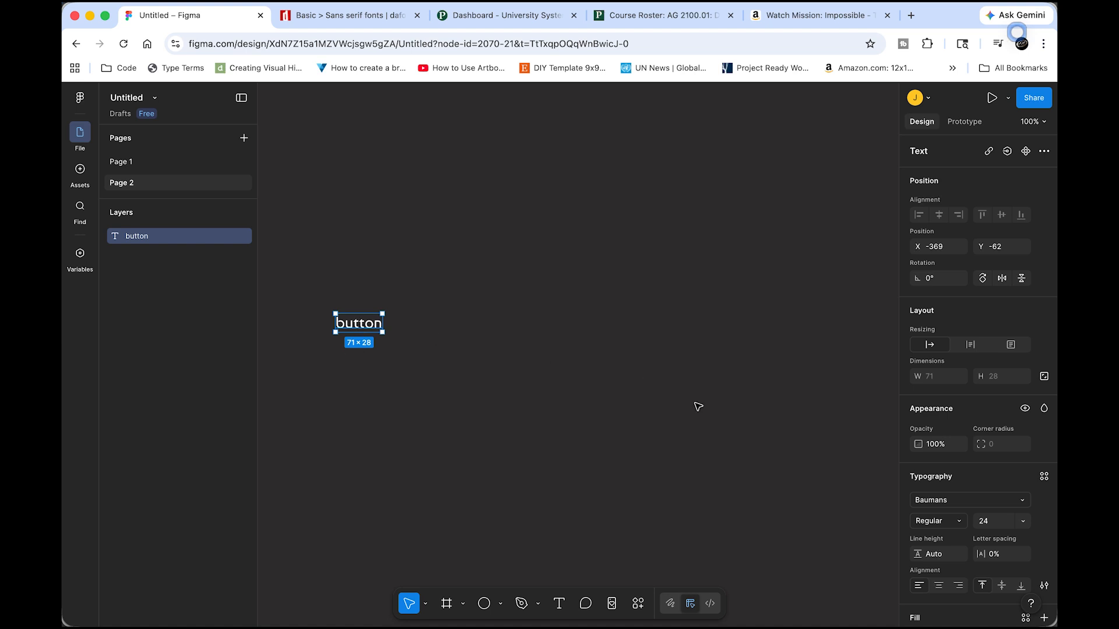
Change the font of the "button" text to Bebas Neue
{"action": "left_click", "coordinate": [1022, 501]}
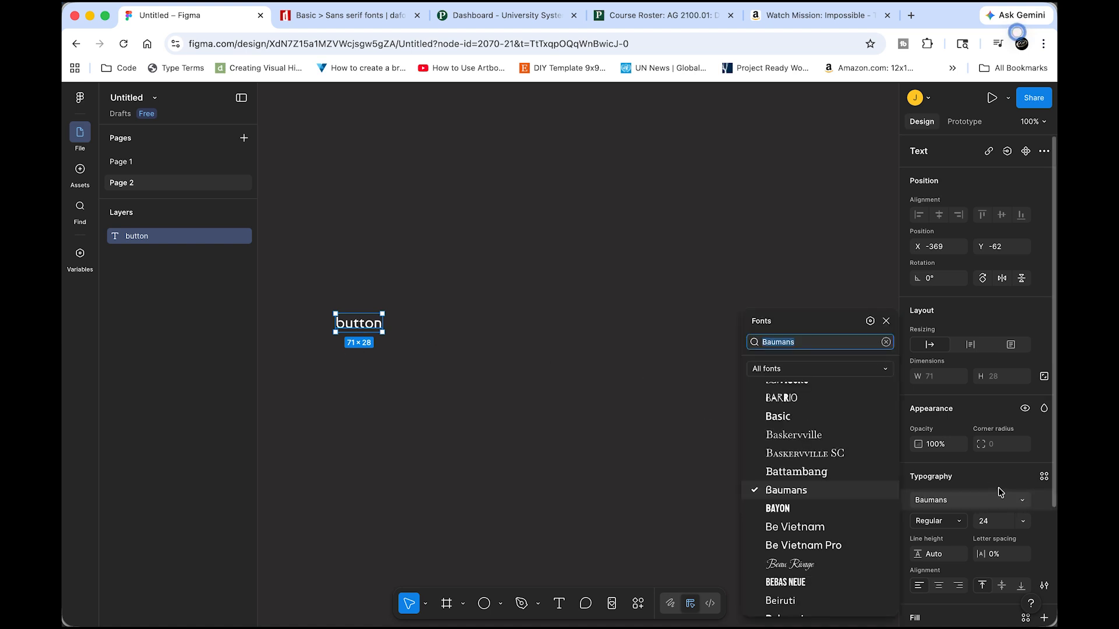
{"action": "left_click", "coordinate": [814, 585]}
{"action": "left_click", "coordinate": [814, 585]}
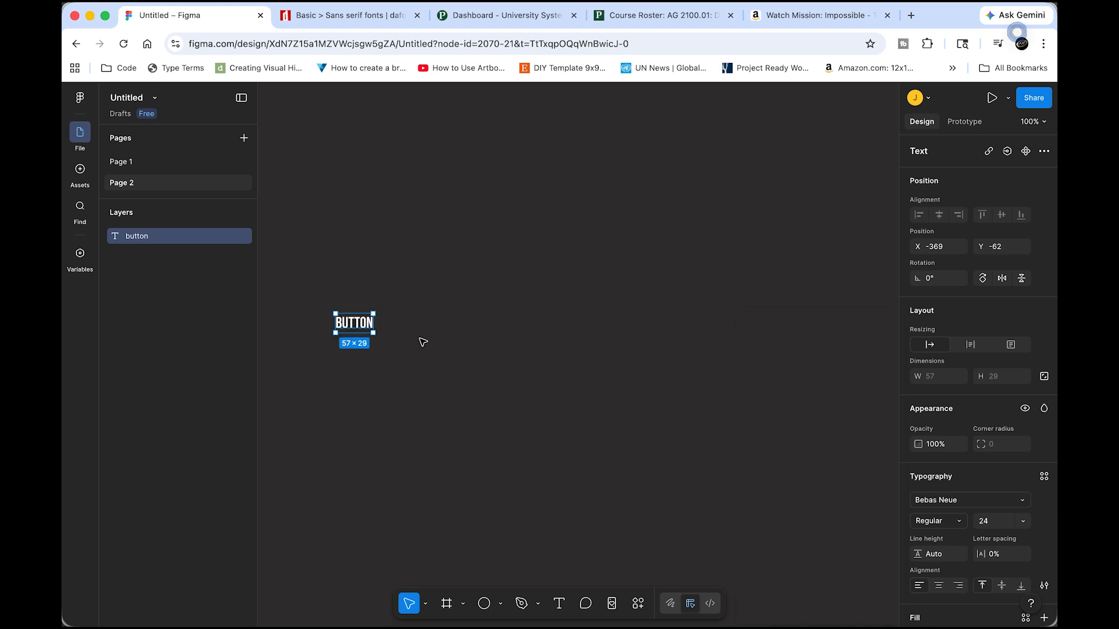
Wrap the button text in an auto layout frame and resize the frame to 97 × 39
{"action": "key", "text": "super+plus"}
{"action": "left_click_drag", "start_coordinate": [379, 309], "coordinate": [709, 251]}
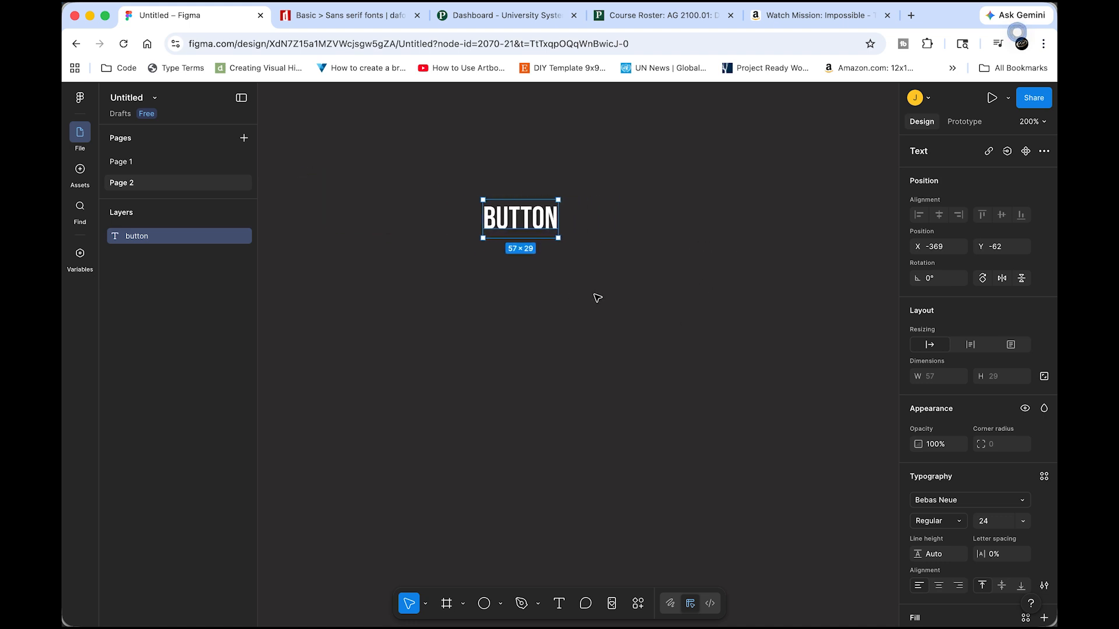
{"action": "left_click", "coordinate": [612, 294]}
{"action": "left_click", "coordinate": [540, 229]}
{"action": "key", "text": "shift+a"}
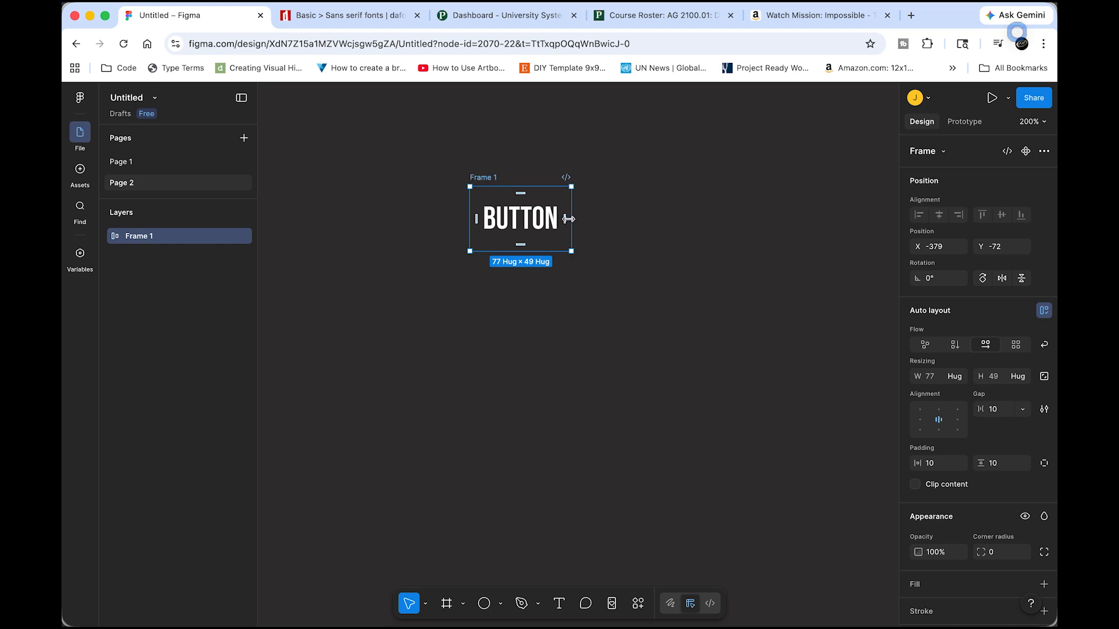
{"action": "left_click_drag", "start_coordinate": [568, 218], "coordinate": [582, 218]}
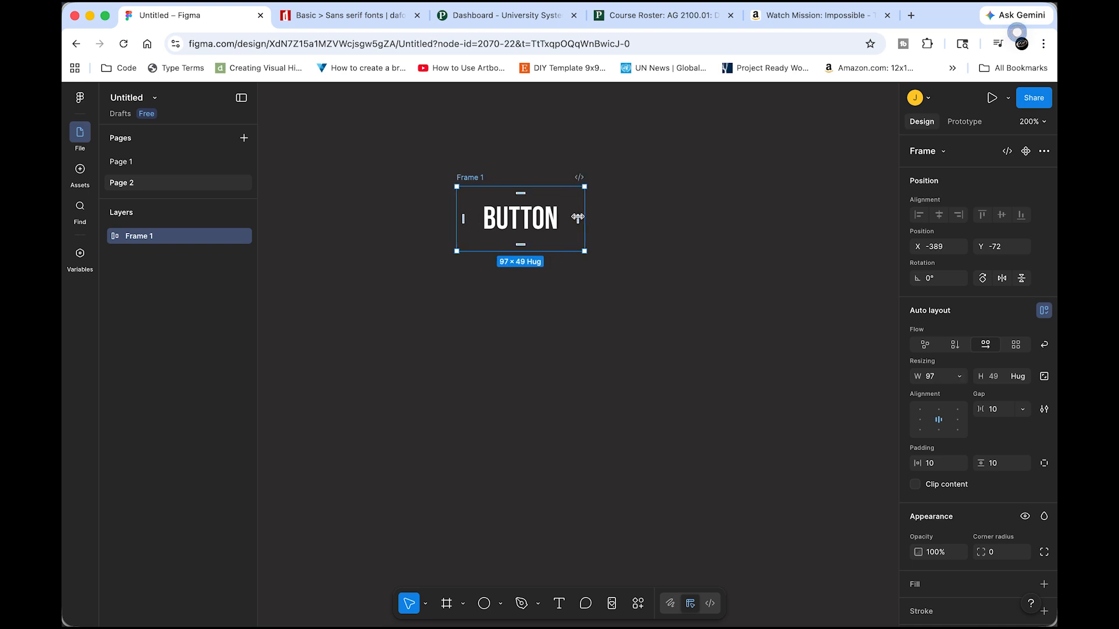
{"action": "left_click_drag", "start_coordinate": [525, 188], "coordinate": [525, 193]}
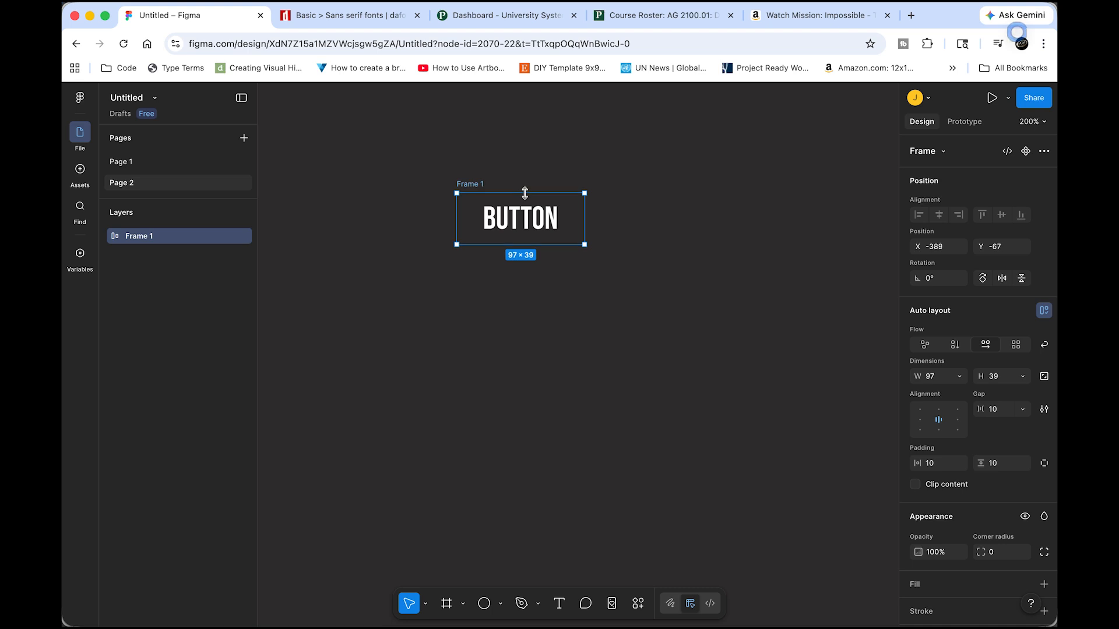
Duplicate the button frame straight below the original, leaving a gap of about 70
{"action": "left_click_drag", "start_coordinate": [660, 264], "coordinate": [637, 236]}
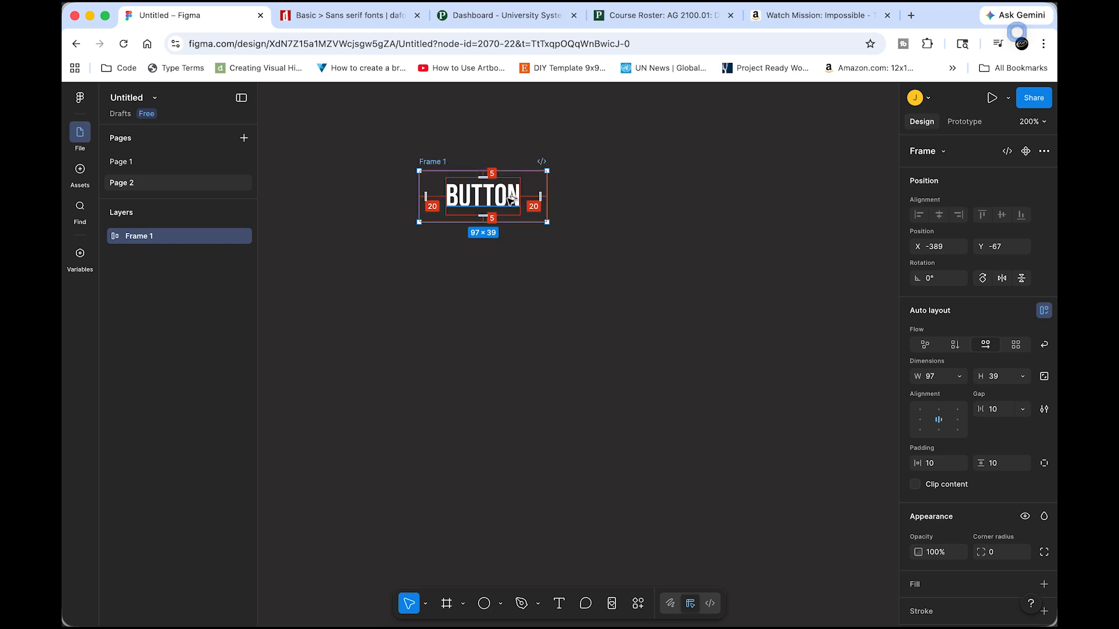
{"action": "left_click", "coordinate": [559, 211]}
{"action": "left_click", "coordinate": [549, 207]}
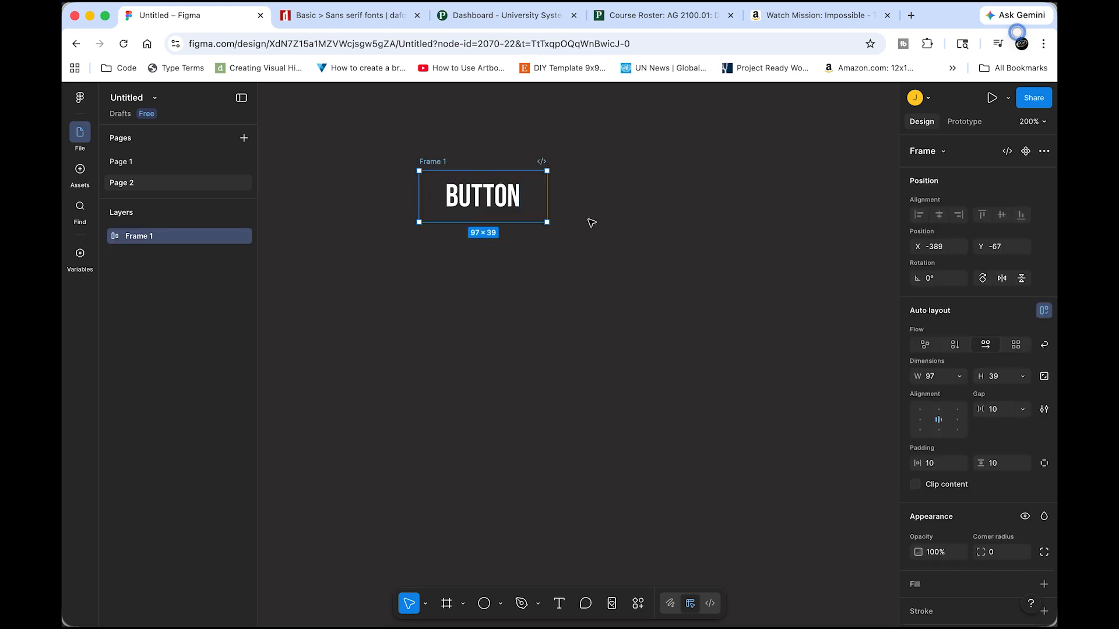
{"action": "left_click_drag", "start_coordinate": [478, 194], "coordinate": [471, 337]}
Recolour the text in the duplicated button frame to orange, FFAE00
{"action": "double_click", "coordinate": [500, 348]}
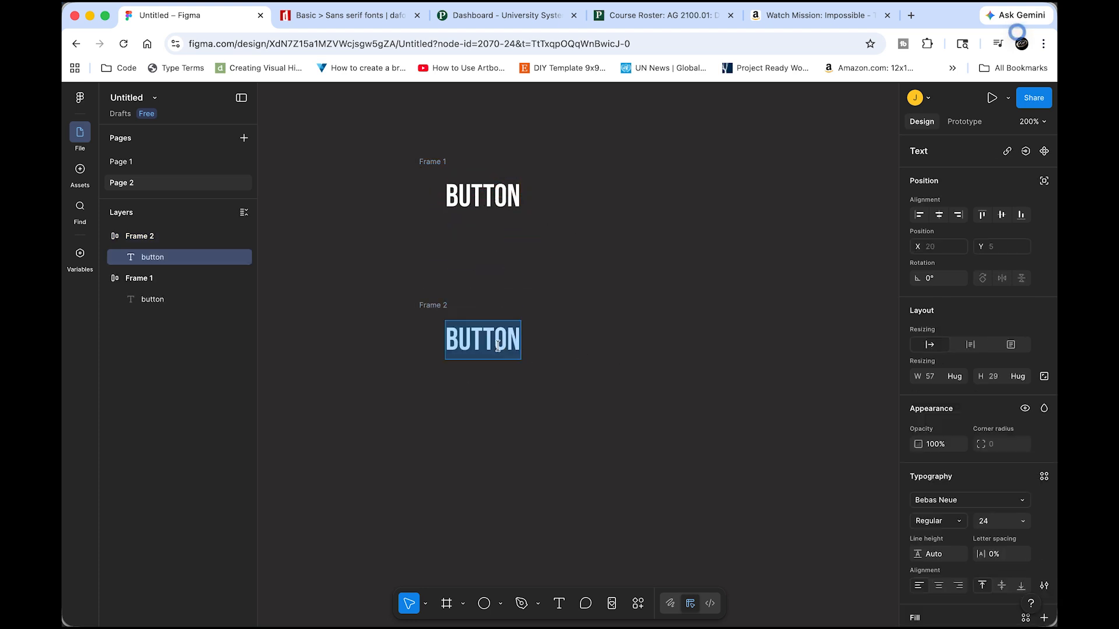
{"action": "scroll", "coordinate": [960, 588], "scroll_direction": "down", "scroll_amount": 3}
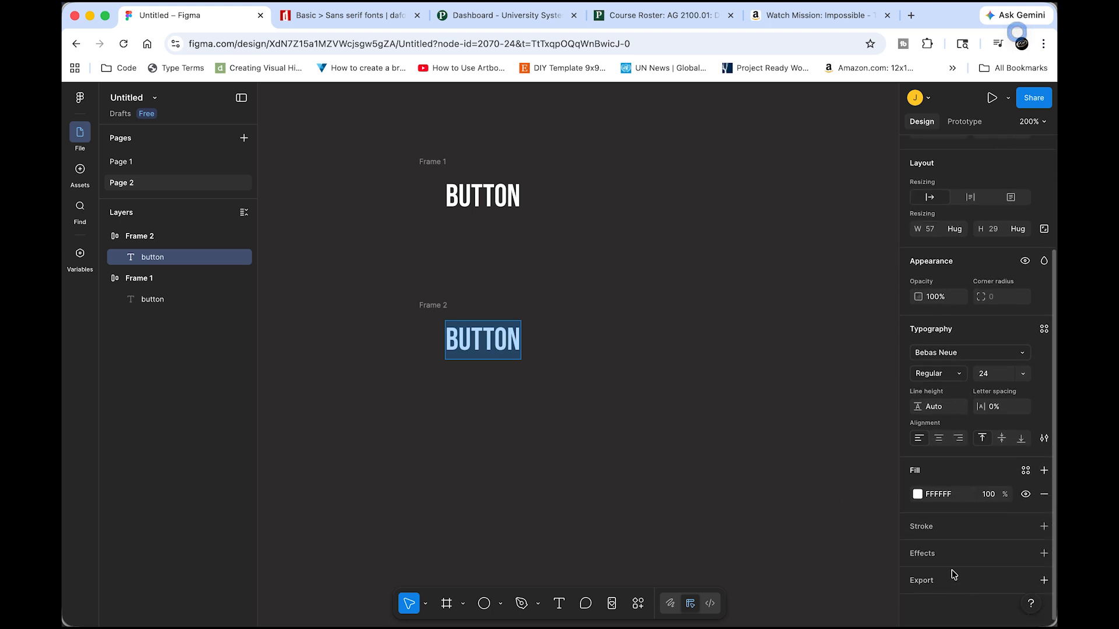
{"action": "left_click", "coordinate": [917, 494]}
{"action": "left_click_drag", "start_coordinate": [784, 509], "coordinate": [792, 509]}
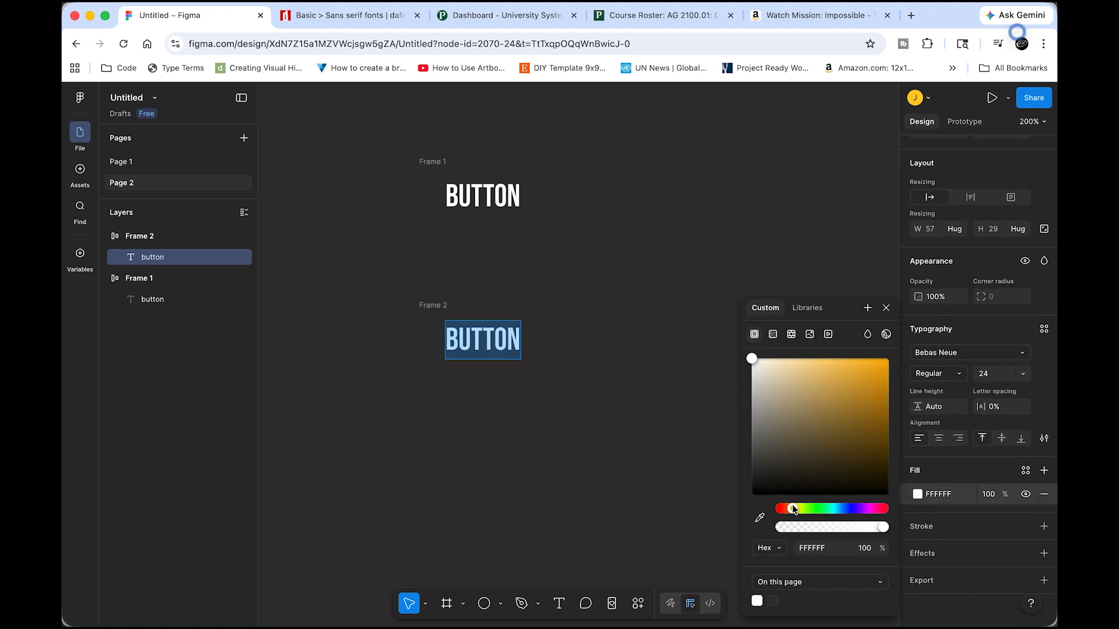
{"action": "left_click_drag", "start_coordinate": [878, 381], "coordinate": [886, 360]}
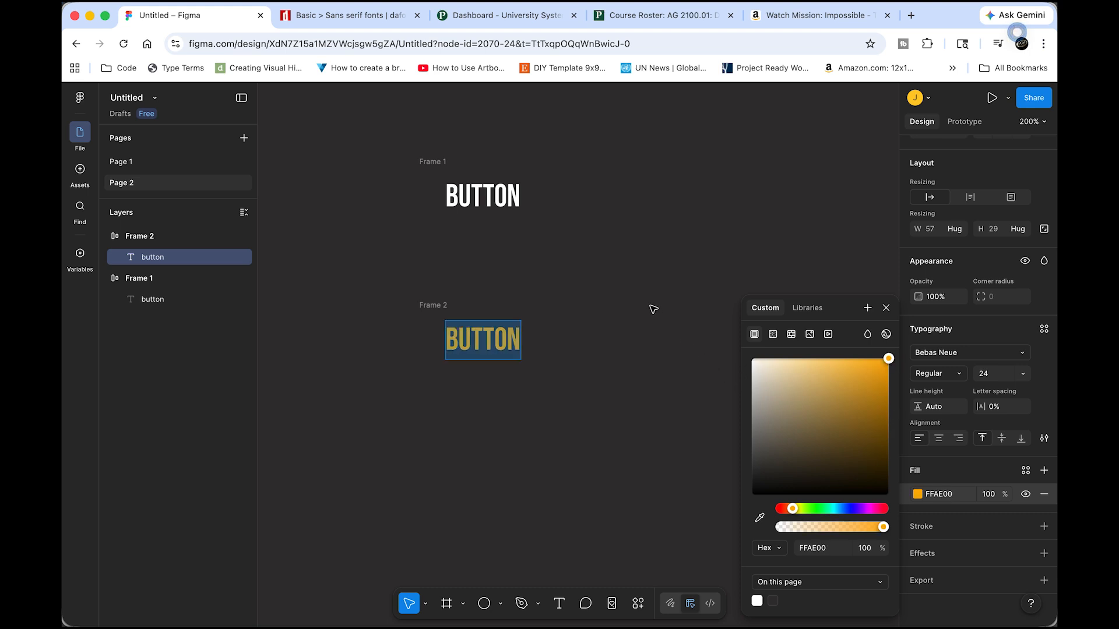
{"action": "key", "text": "Escape"}
{"action": "left_click", "coordinate": [650, 325]}
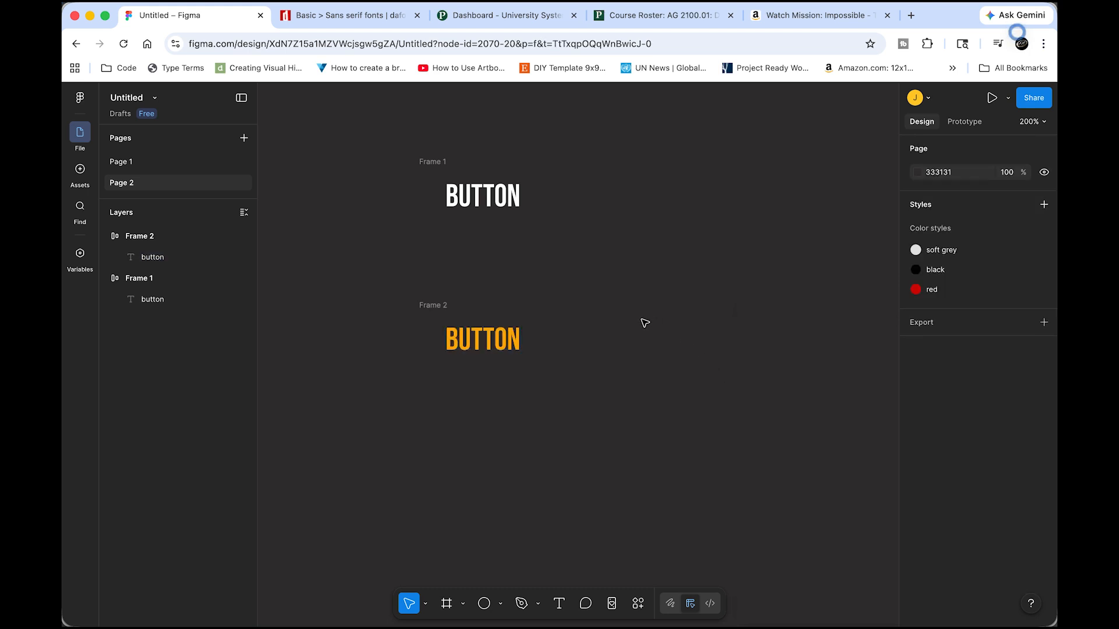
Combine the white and orange button frames into one component set
{"action": "left_click_drag", "start_coordinate": [372, 113], "coordinate": [607, 399]}
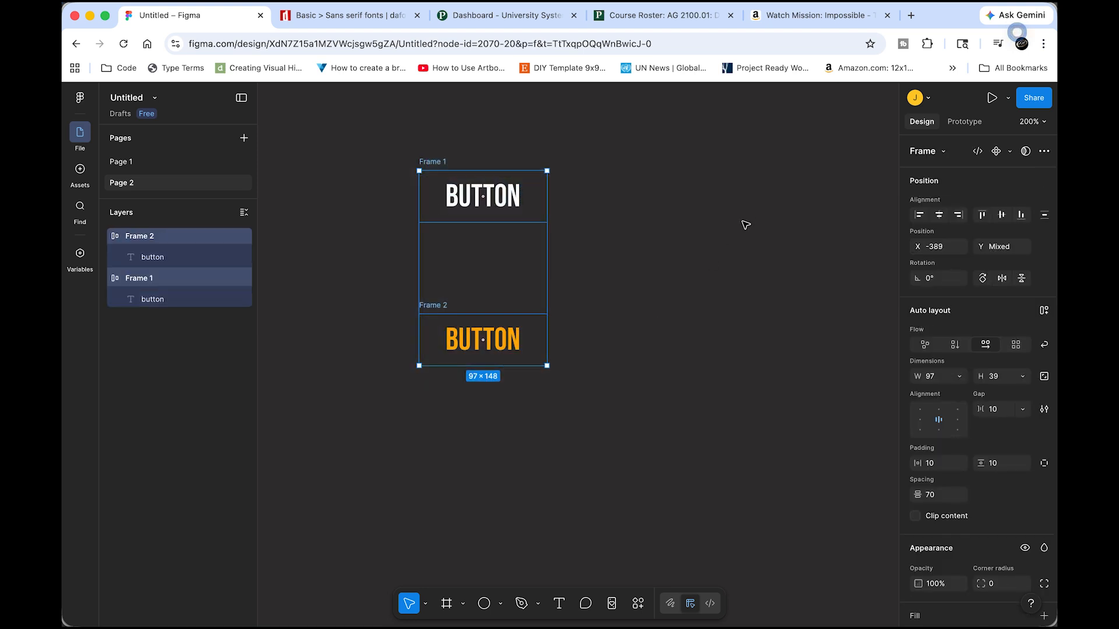
{"action": "left_click", "coordinate": [1010, 153]}
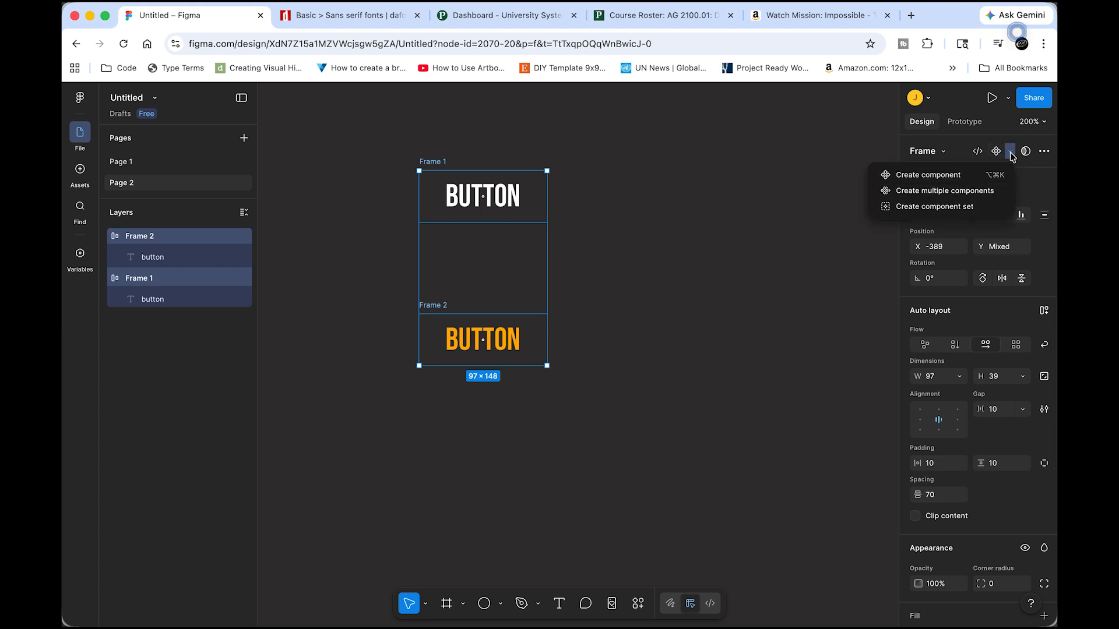
{"action": "left_click", "coordinate": [959, 213]}
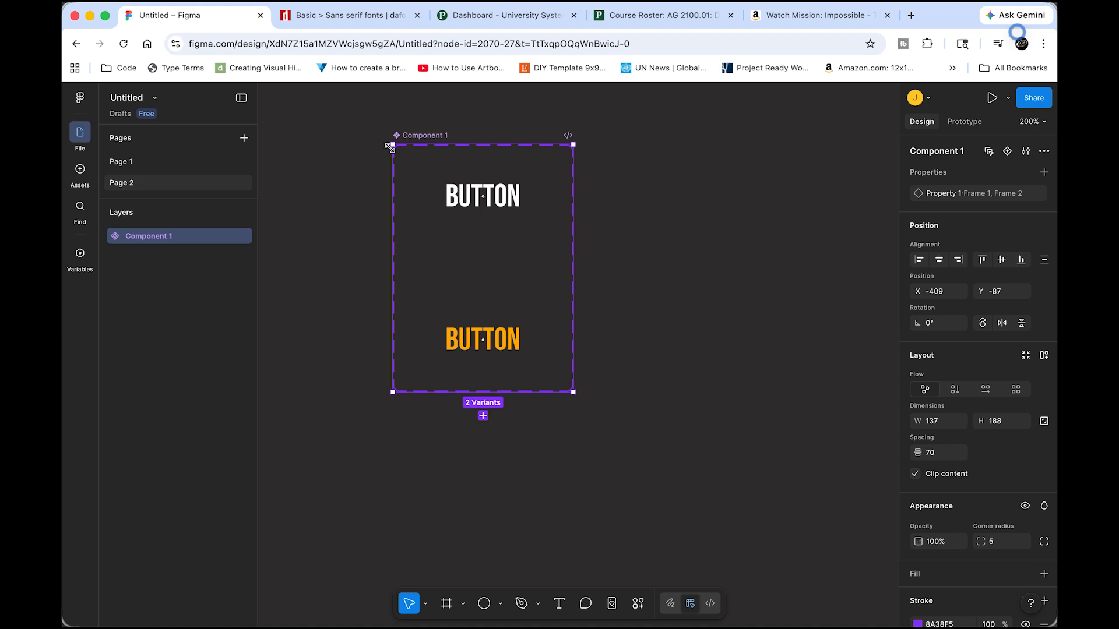
Add a prototype interaction from the white button variant to the orange one, triggered While hovering, action Change to, with Smart animate
{"action": "left_click", "coordinate": [969, 123]}
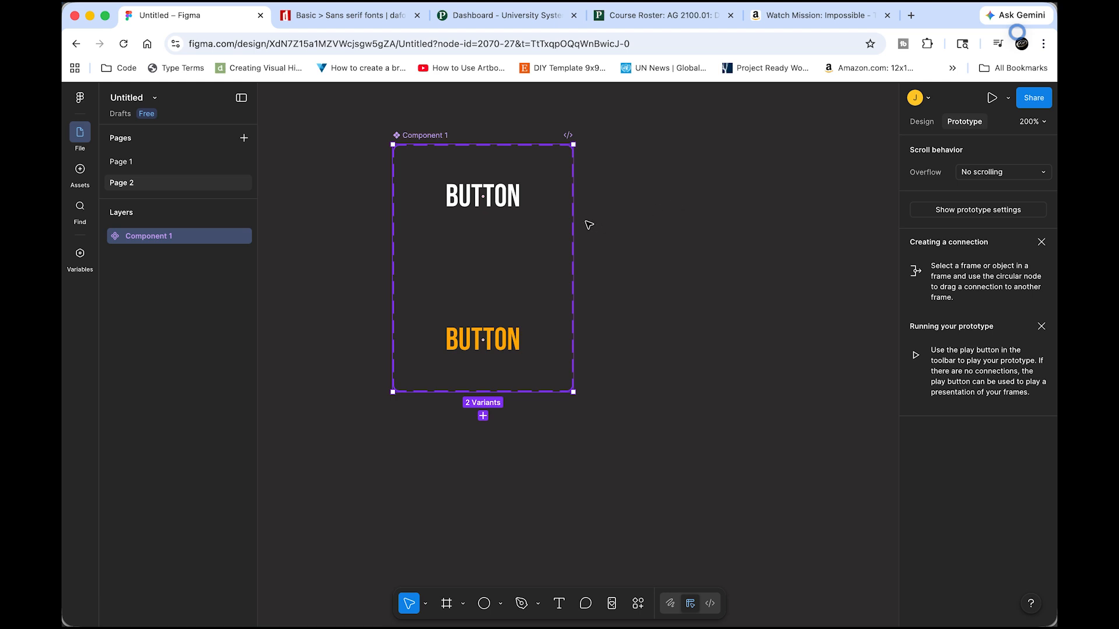
{"action": "left_click", "coordinate": [536, 202]}
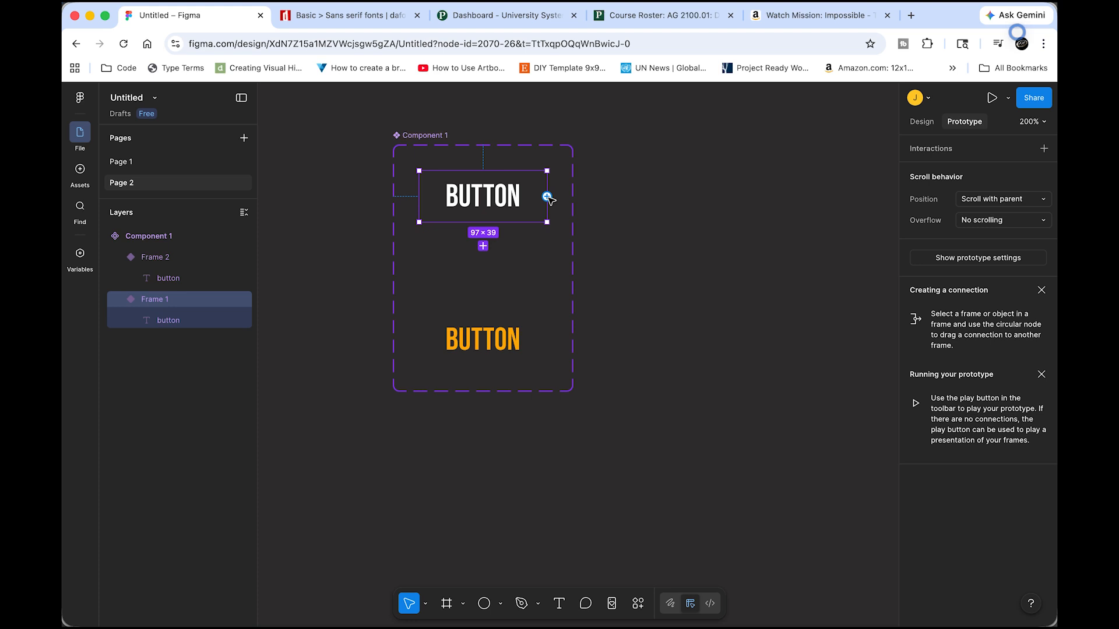
{"action": "left_click_drag", "start_coordinate": [548, 198], "coordinate": [478, 330]}
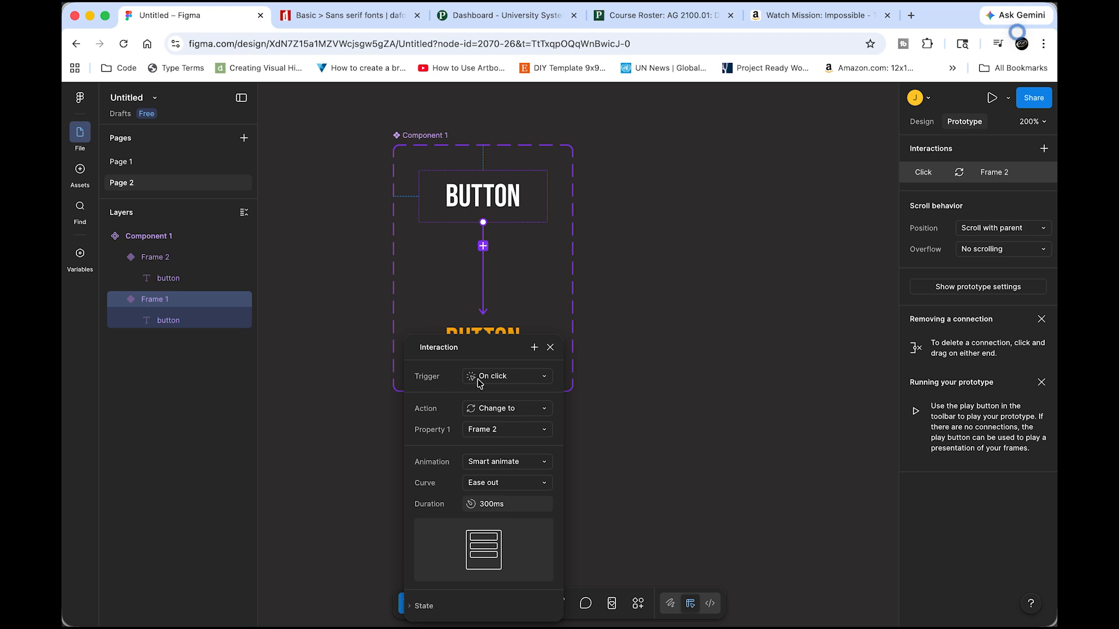
{"action": "left_click", "coordinate": [543, 380]}
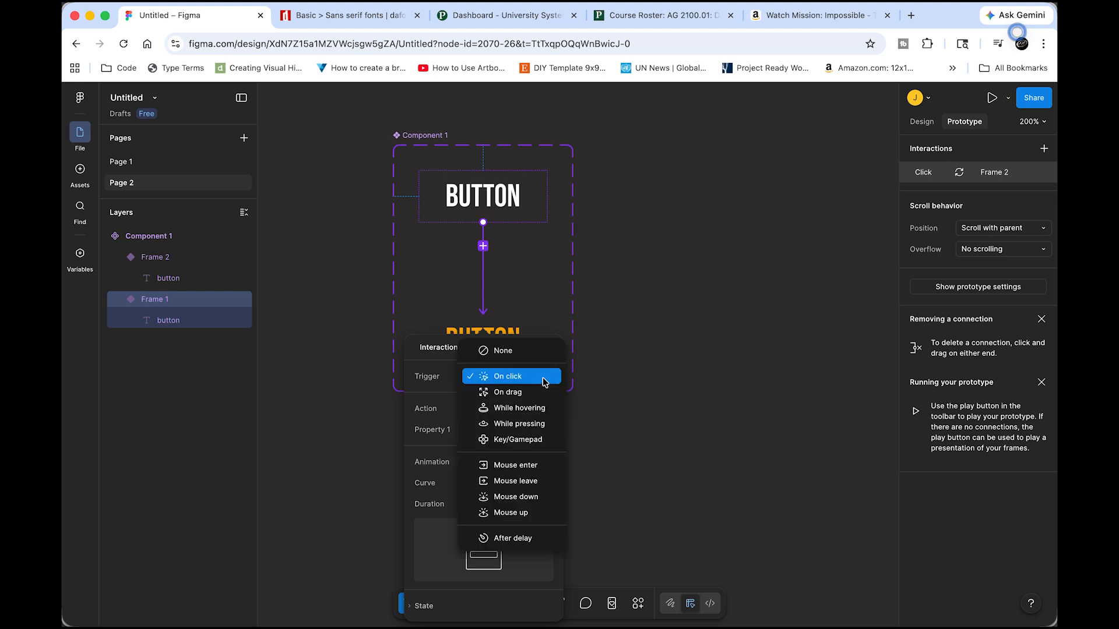
{"action": "left_click", "coordinate": [534, 410]}
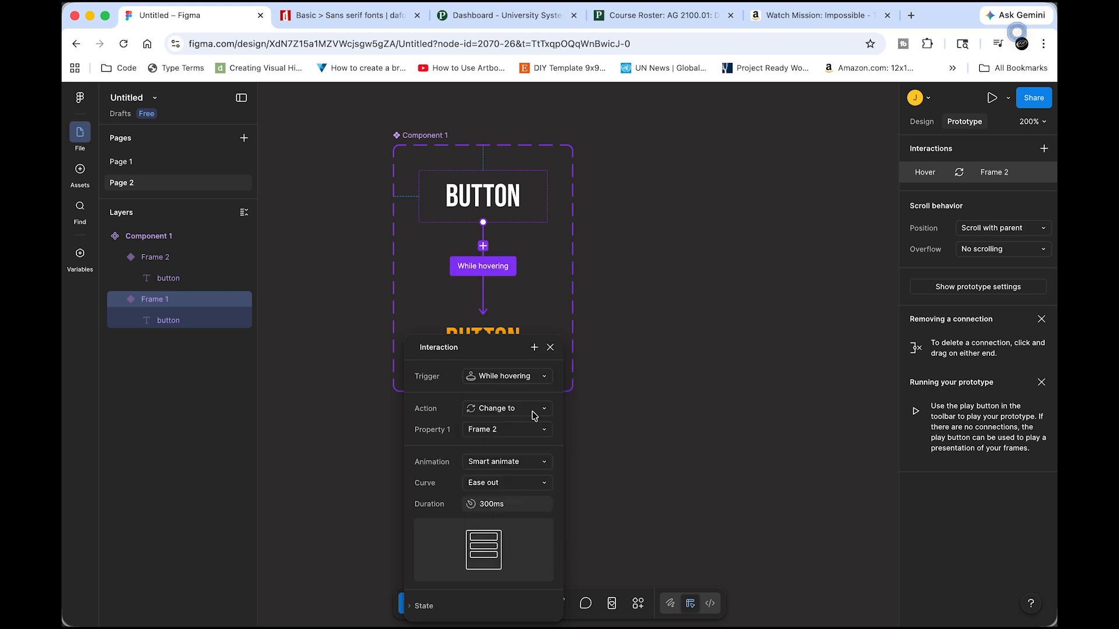
{"action": "left_click", "coordinate": [496, 466]}
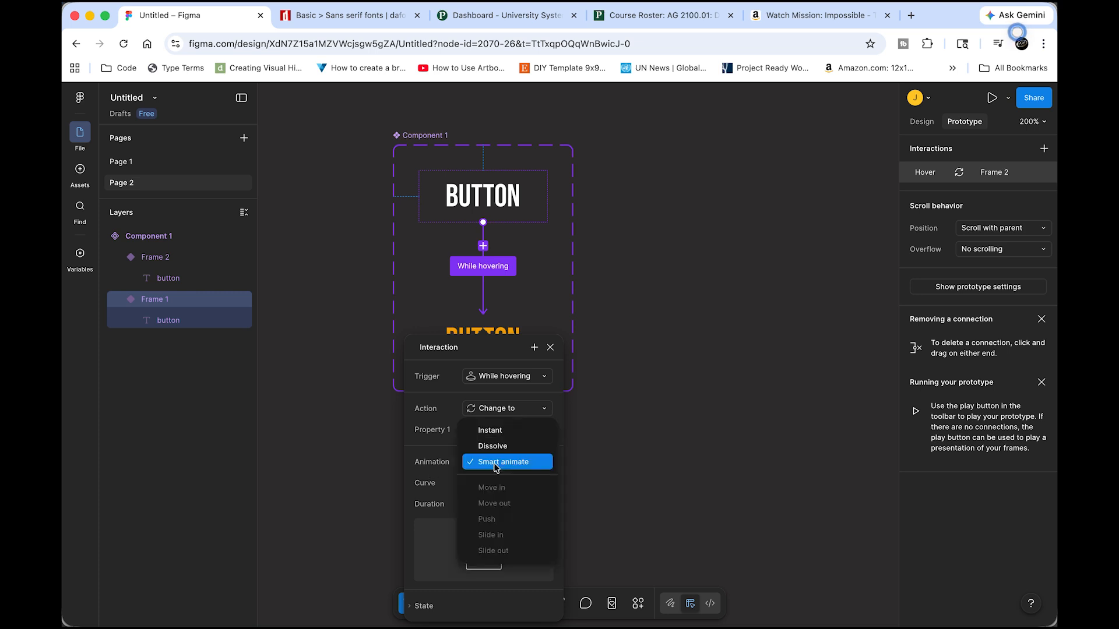
{"action": "left_click", "coordinate": [495, 462]}
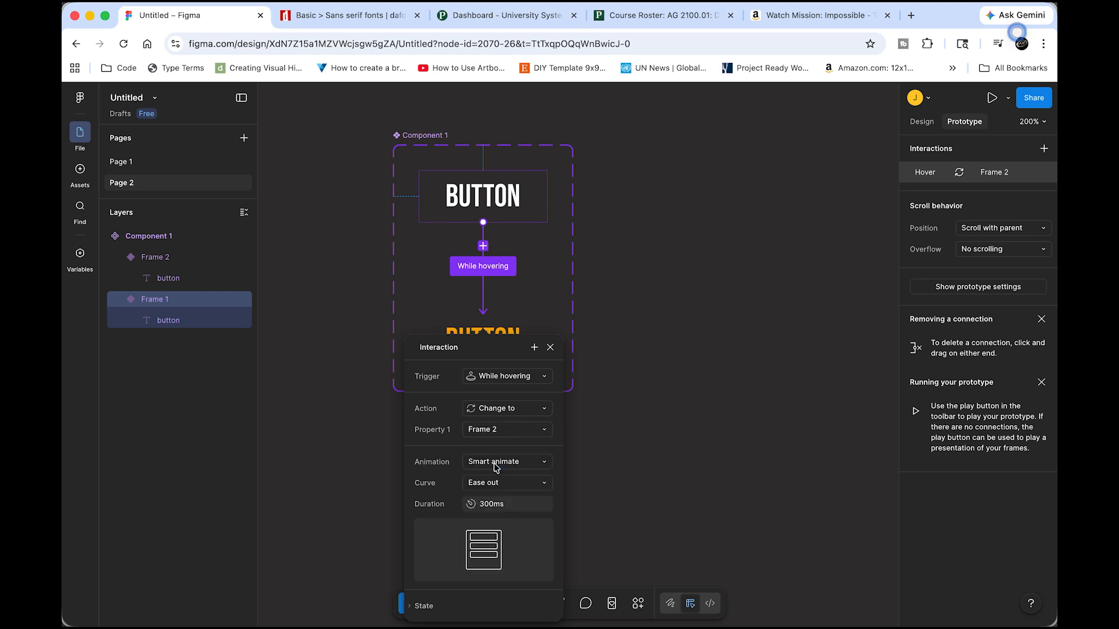
{"action": "left_click", "coordinate": [638, 453]}
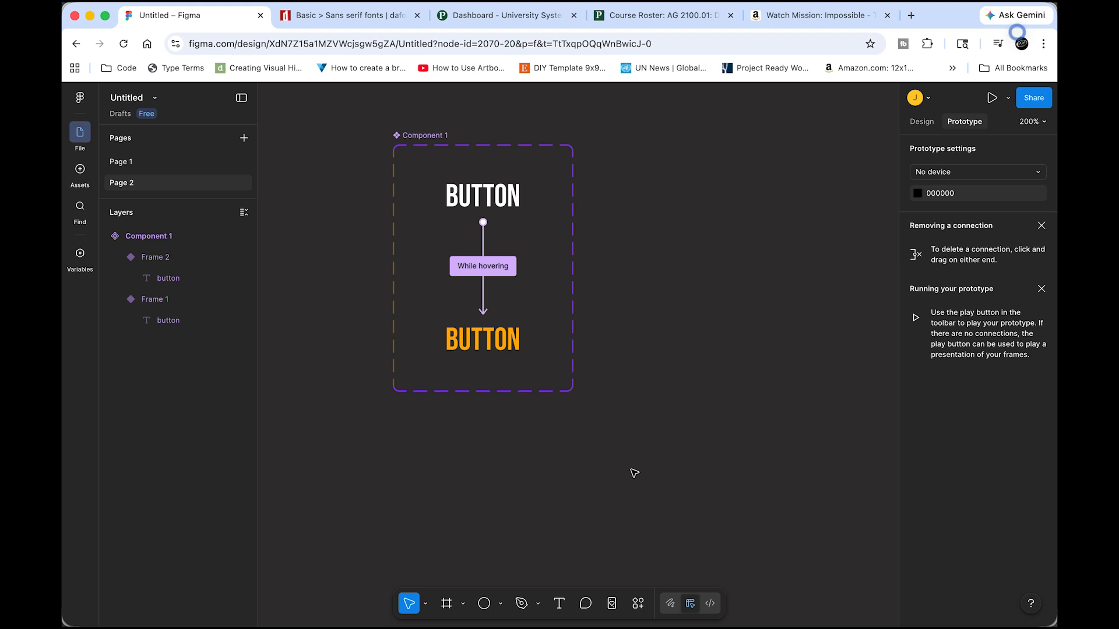
Draw a new frame of about 579 × 413 beside the button component set
{"action": "key", "text": "shift+0"}
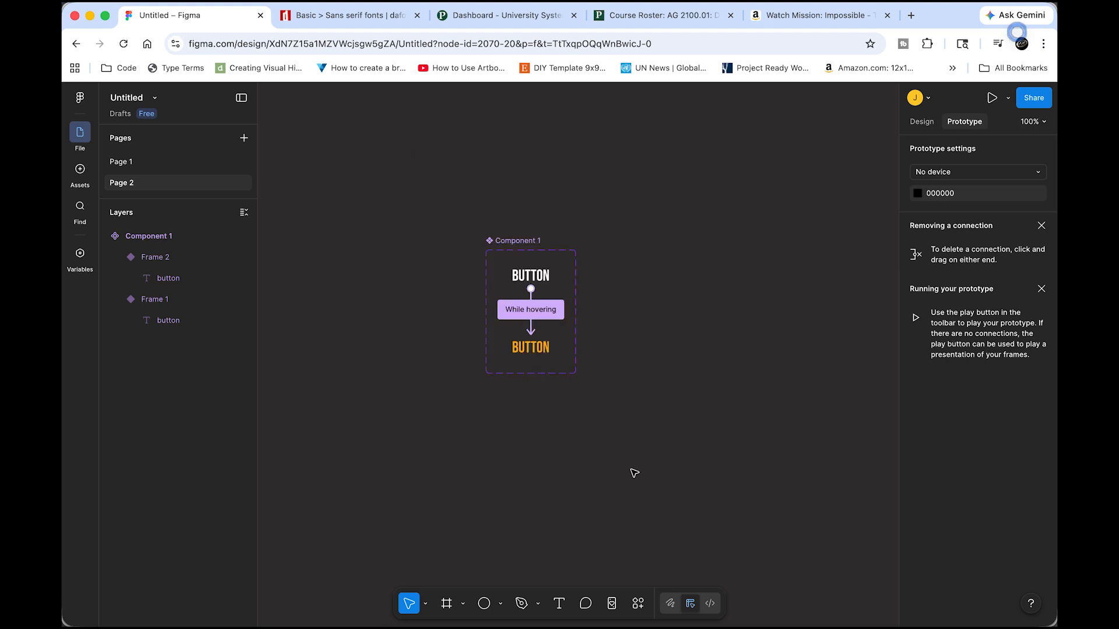
{"action": "left_click_drag", "start_coordinate": [640, 414], "coordinate": [491, 422]}
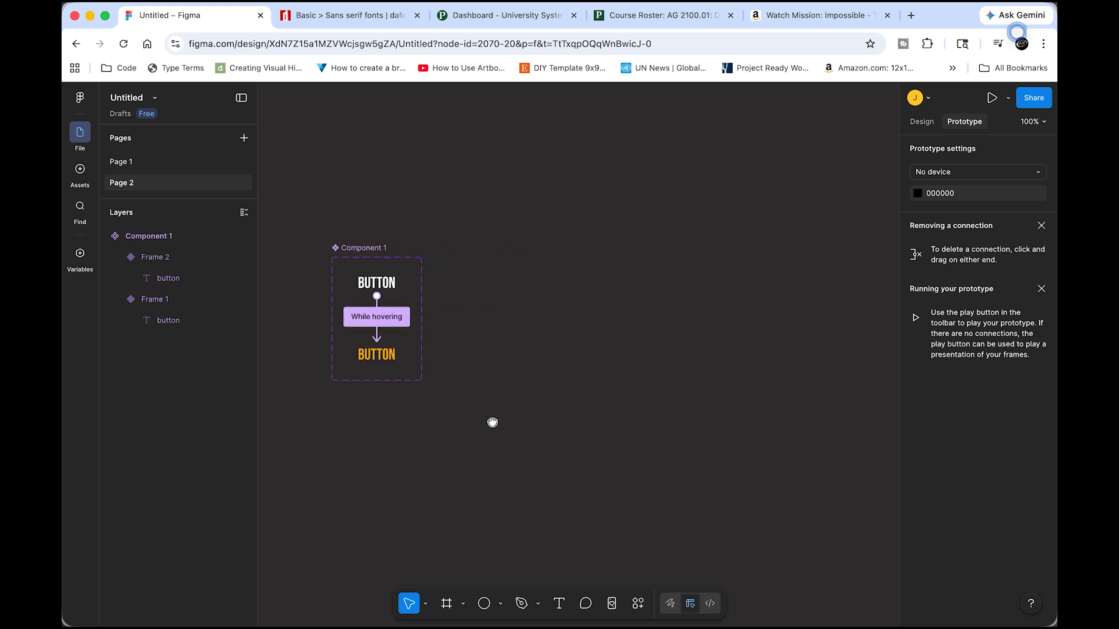
{"action": "left_click", "coordinate": [446, 604]}
{"action": "mouse_move", "coordinate": [471, 205]}
{"action": "left_mouse_down"}
{"action": "mouse_move", "coordinate": [807, 472]}
{"action": "mouse_move", "coordinate": [852, 477]}
{"action": "left_mouse_up"}
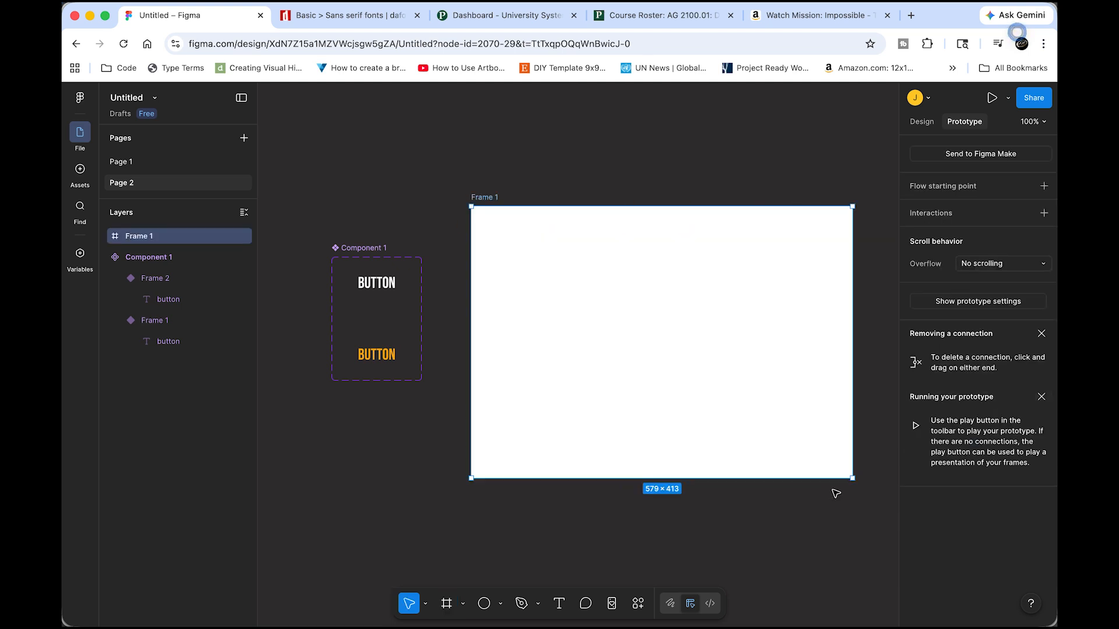
Set the new frame's fill to dark grey, 3C3C3C
{"action": "left_click", "coordinate": [922, 123]}
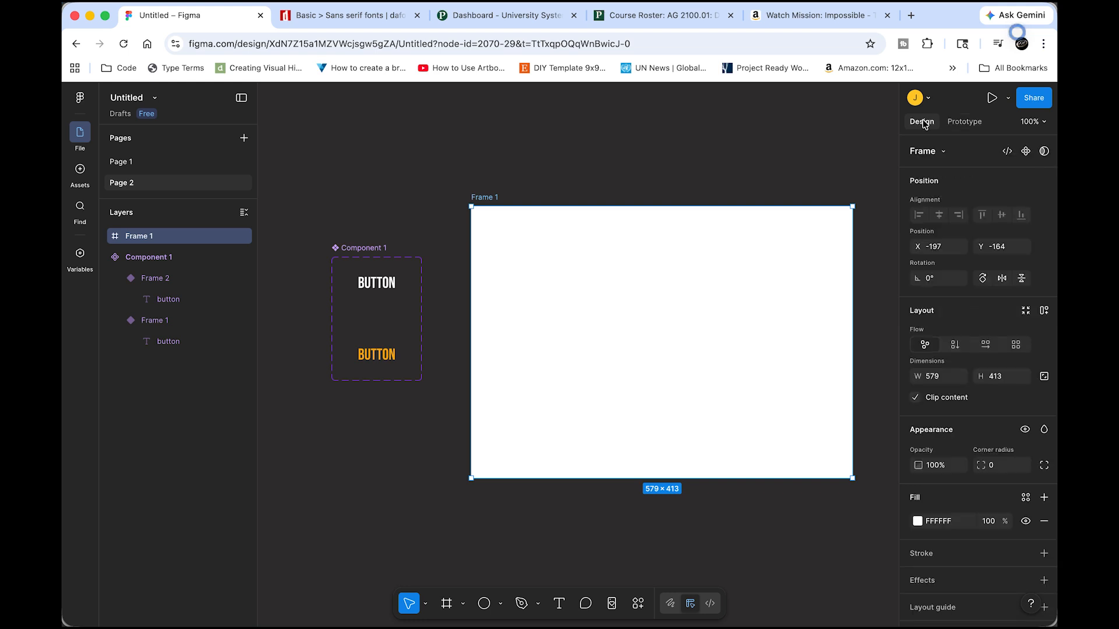
{"action": "left_click", "coordinate": [918, 521]}
{"action": "left_click_drag", "start_coordinate": [782, 464], "coordinate": [740, 467]}
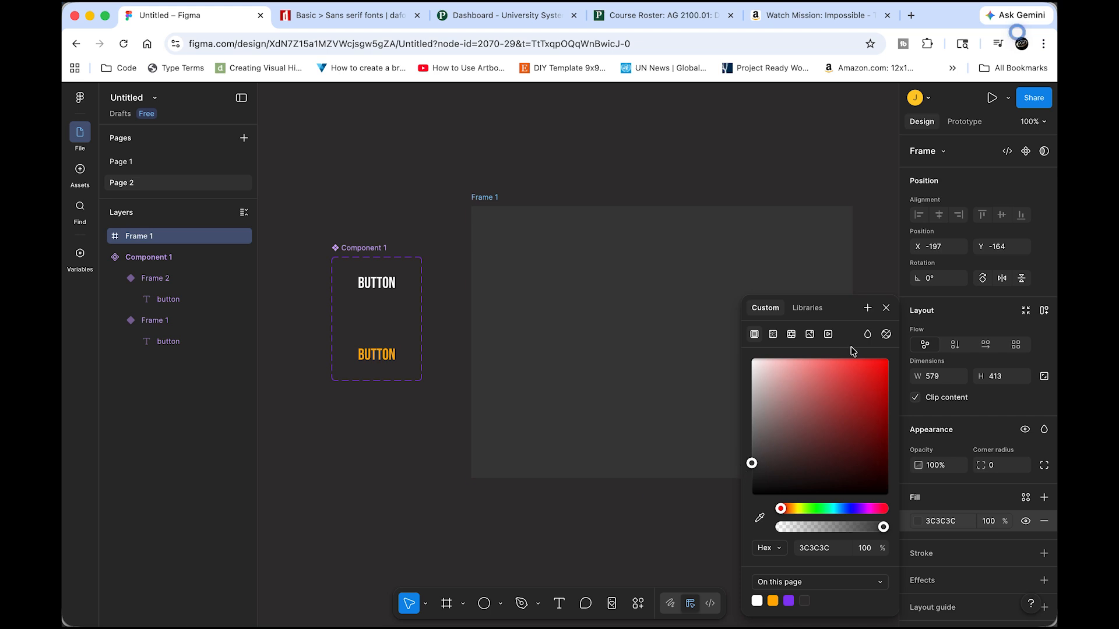
Place an instance of Component 1 from this file's Page 2 assets in the dark frame and duplicate it into a row of four
{"action": "left_click", "coordinate": [886, 308]}
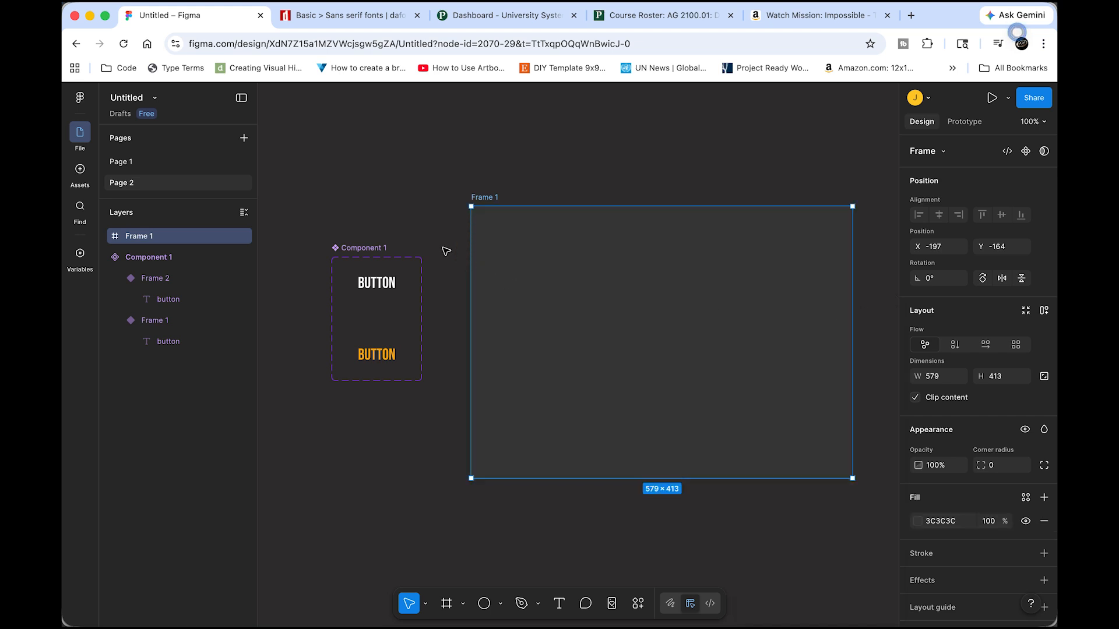
{"action": "left_click", "coordinate": [80, 170]}
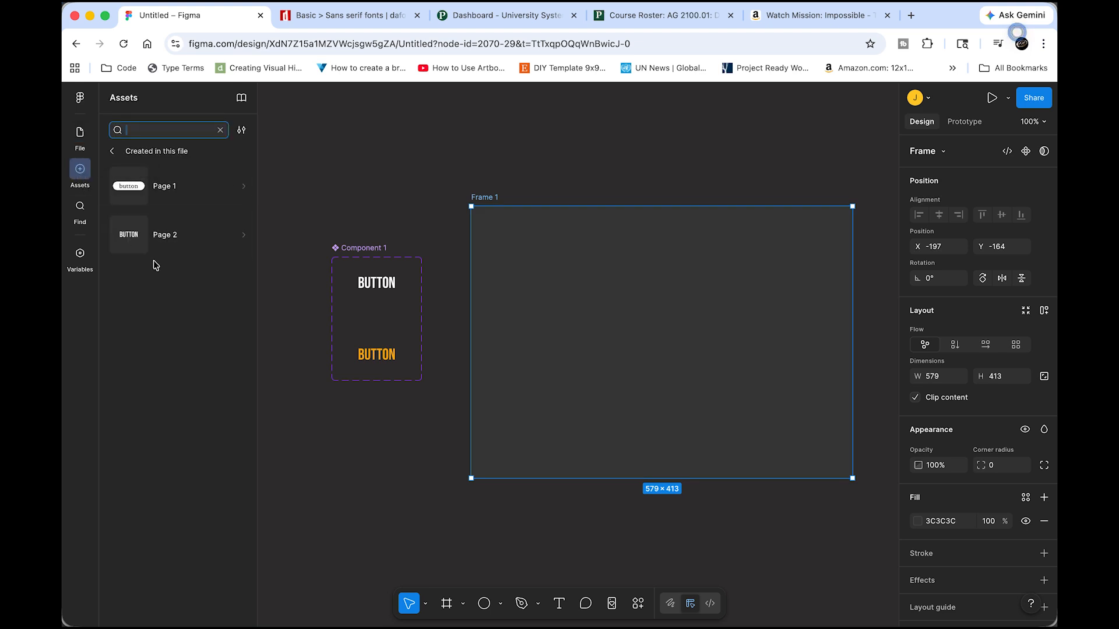
{"action": "left_click", "coordinate": [161, 236]}
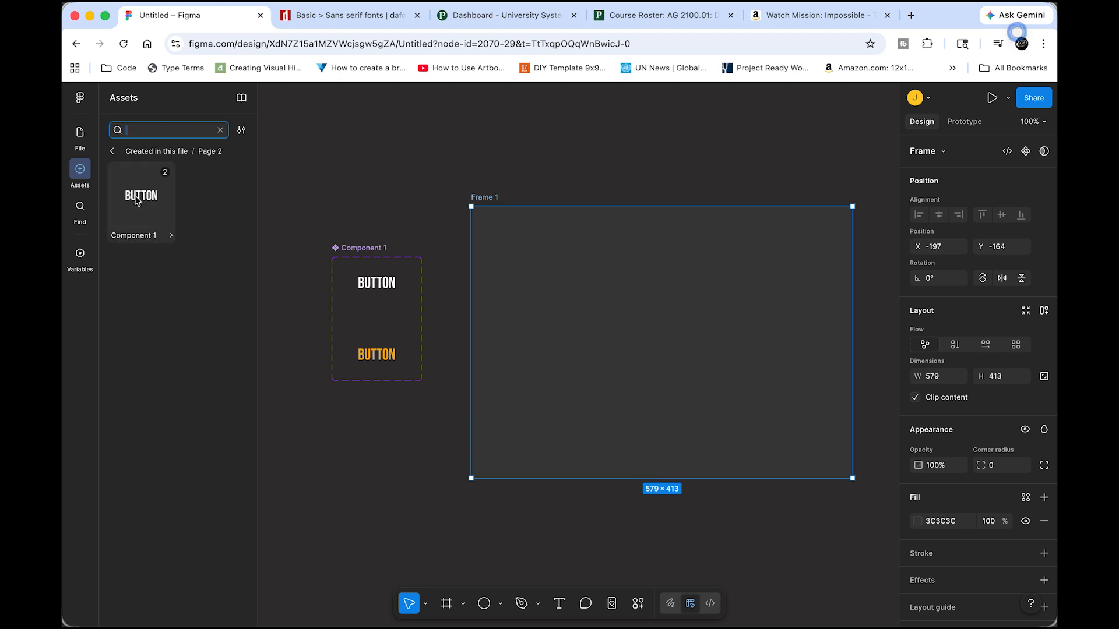
{"action": "left_click_drag", "start_coordinate": [137, 201], "coordinate": [525, 277]}
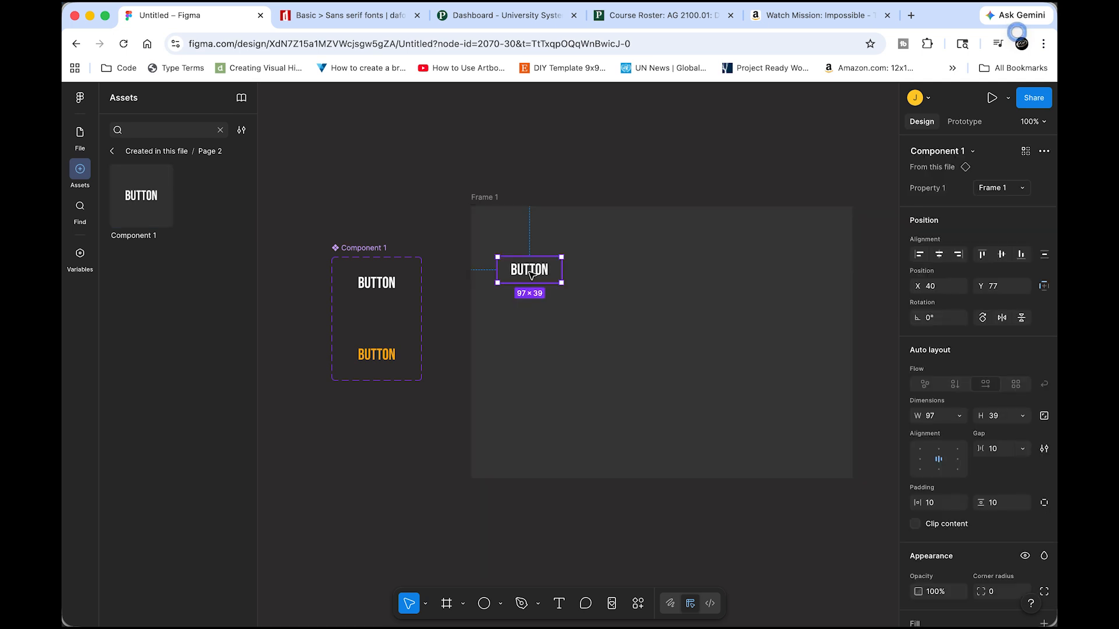
{"action": "left_click_drag", "start_coordinate": [532, 272], "coordinate": [774, 280]}
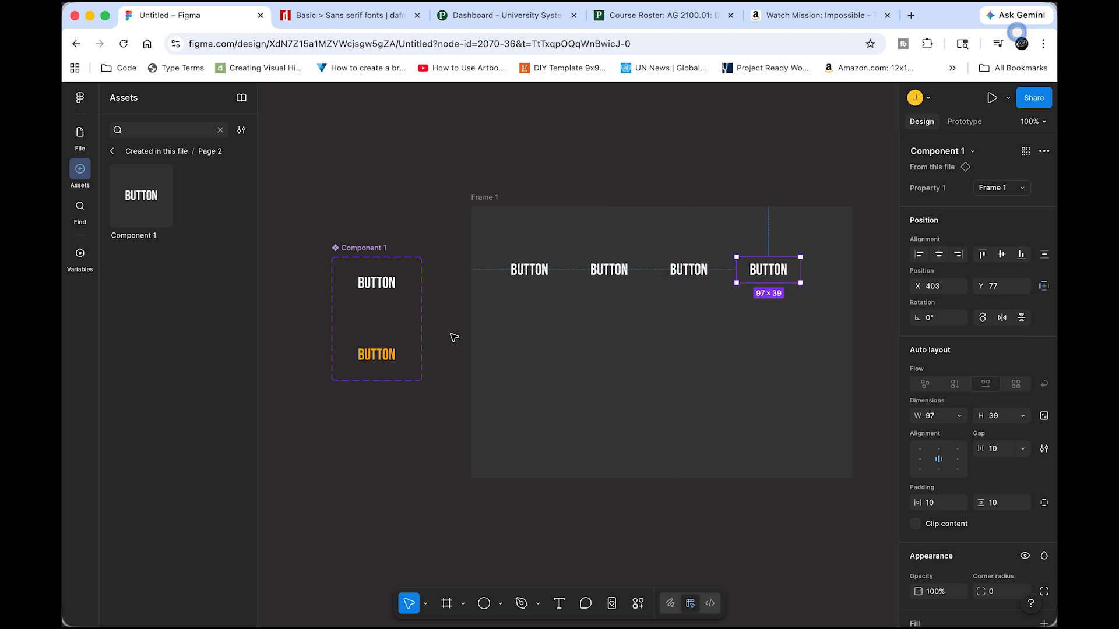
Relabel the four button instances in order as HOME, ABOUT, GALLERY and CONTACT
{"action": "left_click", "coordinate": [542, 279]}
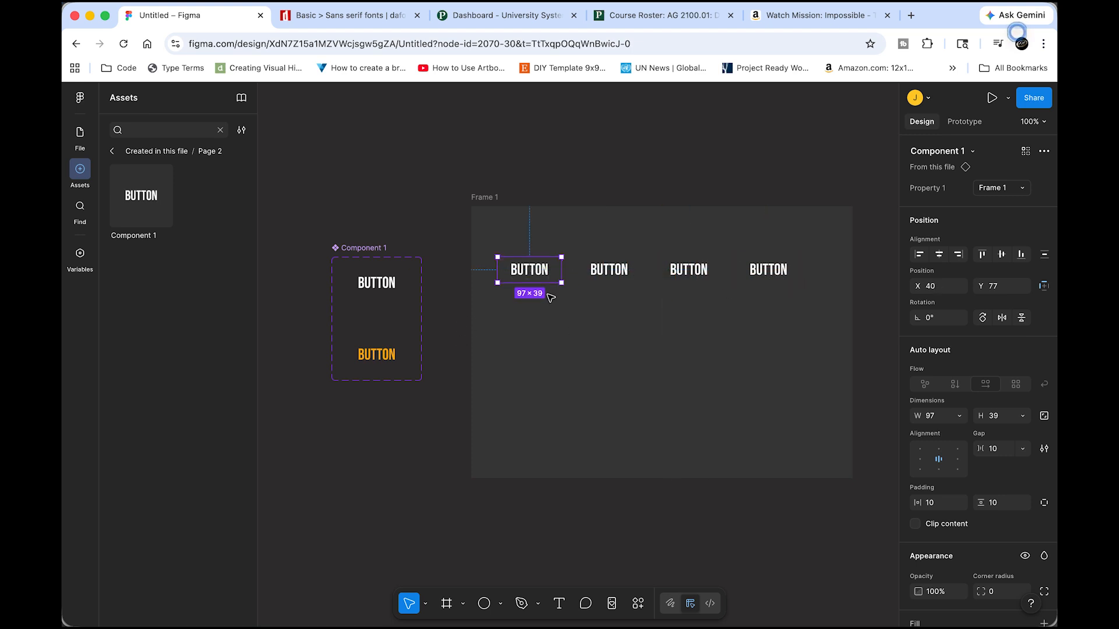
{"action": "double_click", "coordinate": [526, 273]}
{"action": "double_click", "coordinate": [531, 267]}
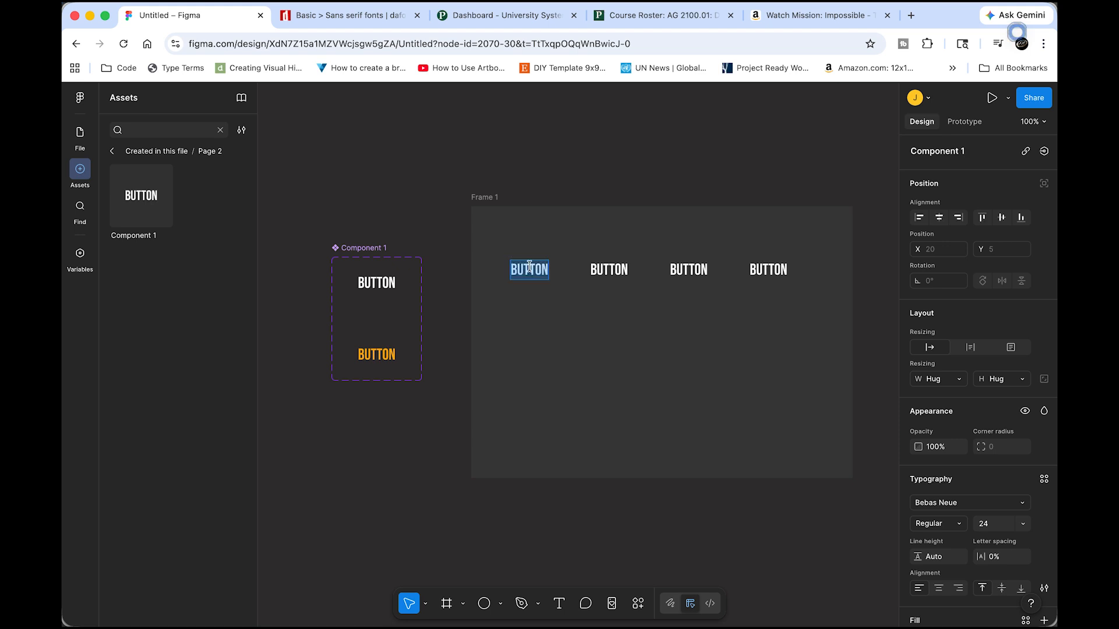
{"action": "type", "text": "HOME"}
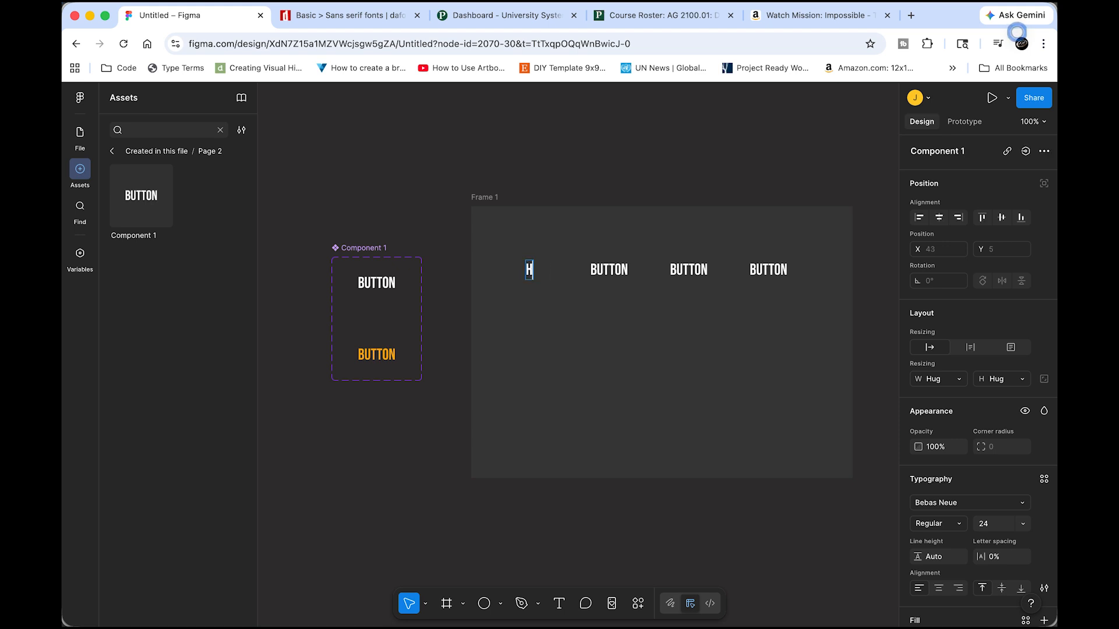
{"action": "double_click", "coordinate": [607, 272]}
{"action": "type", "text": "ABOUT"}
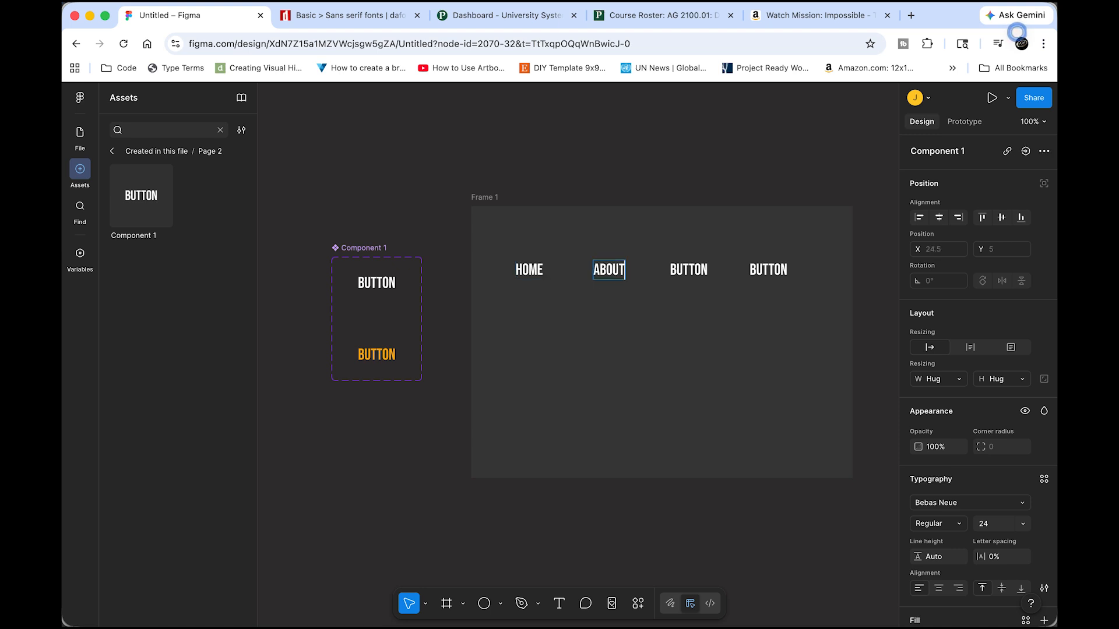
{"action": "double_click", "coordinate": [677, 268]}
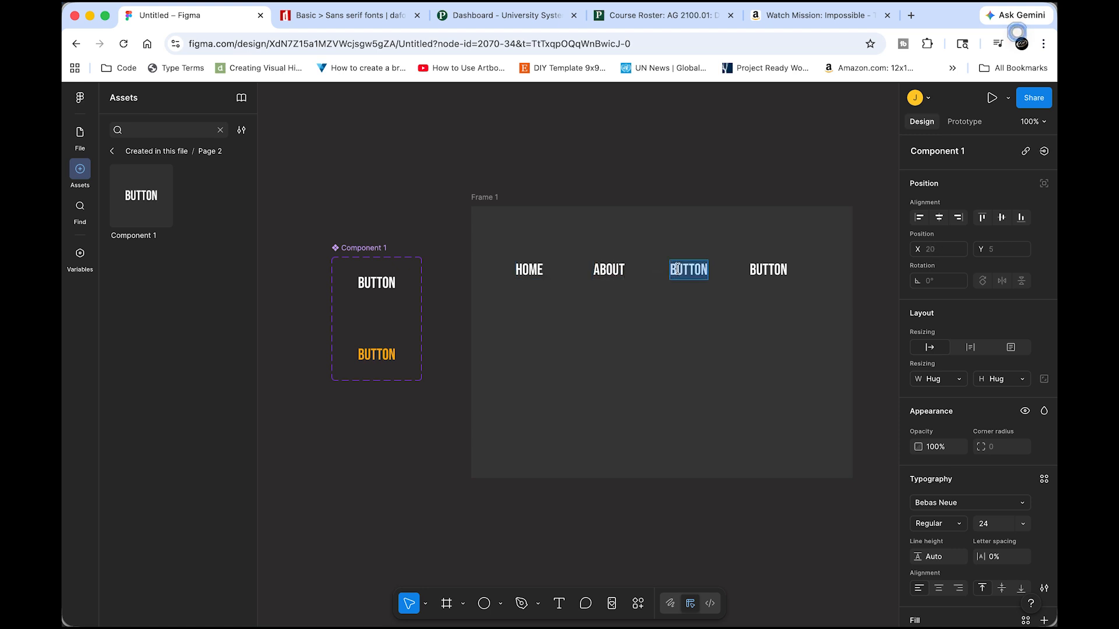
{"action": "type", "text": "GALLERY"}
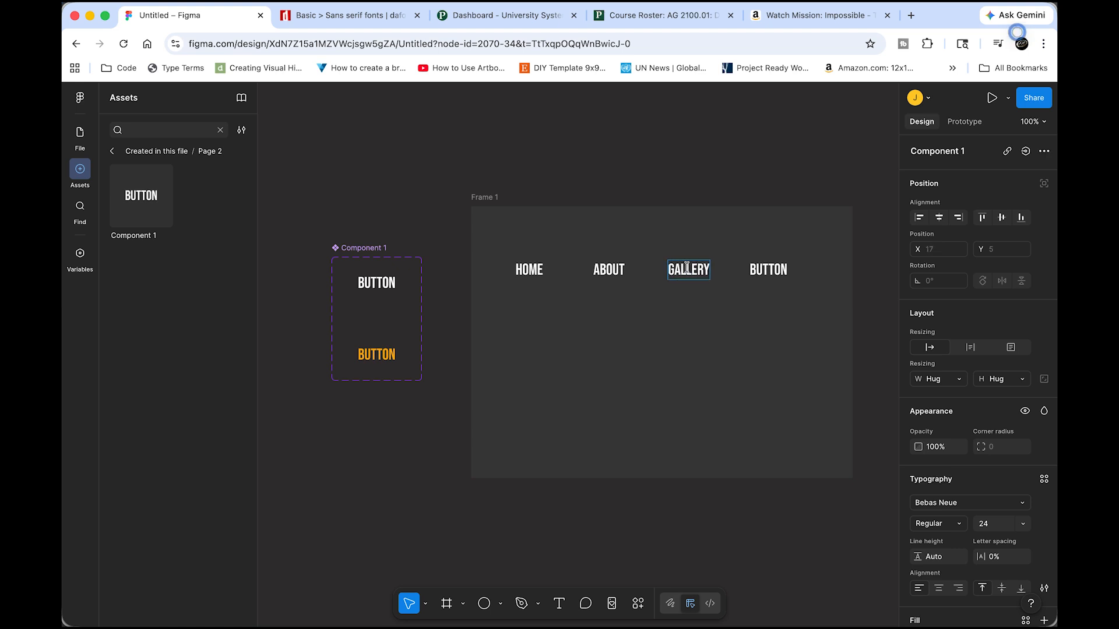
{"action": "double_click", "coordinate": [763, 271]}
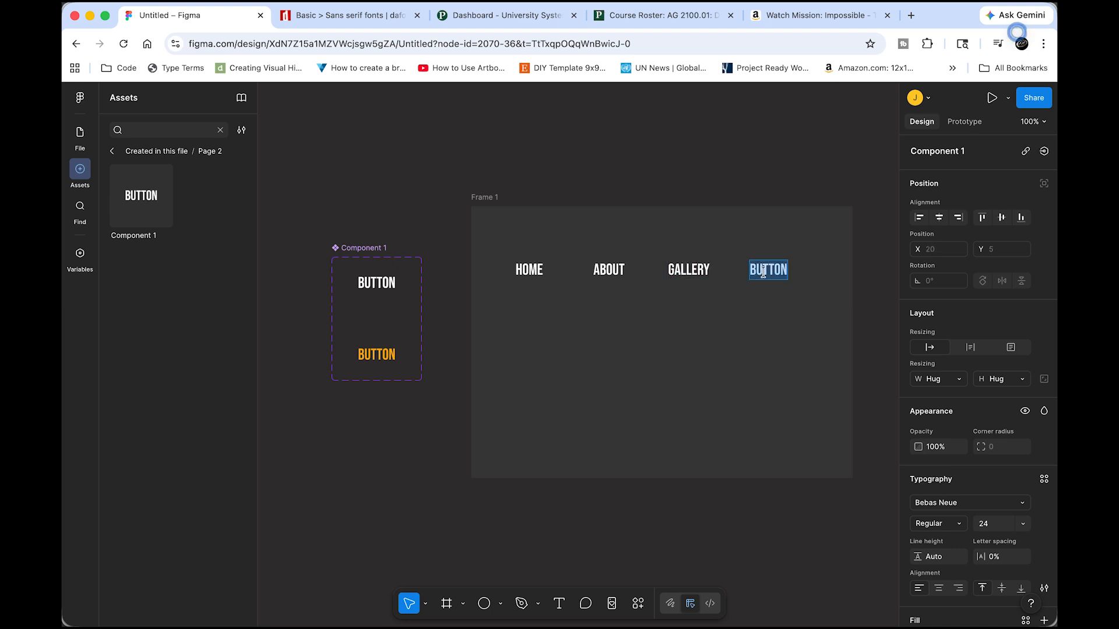
{"action": "type", "text": "CONTACT"}
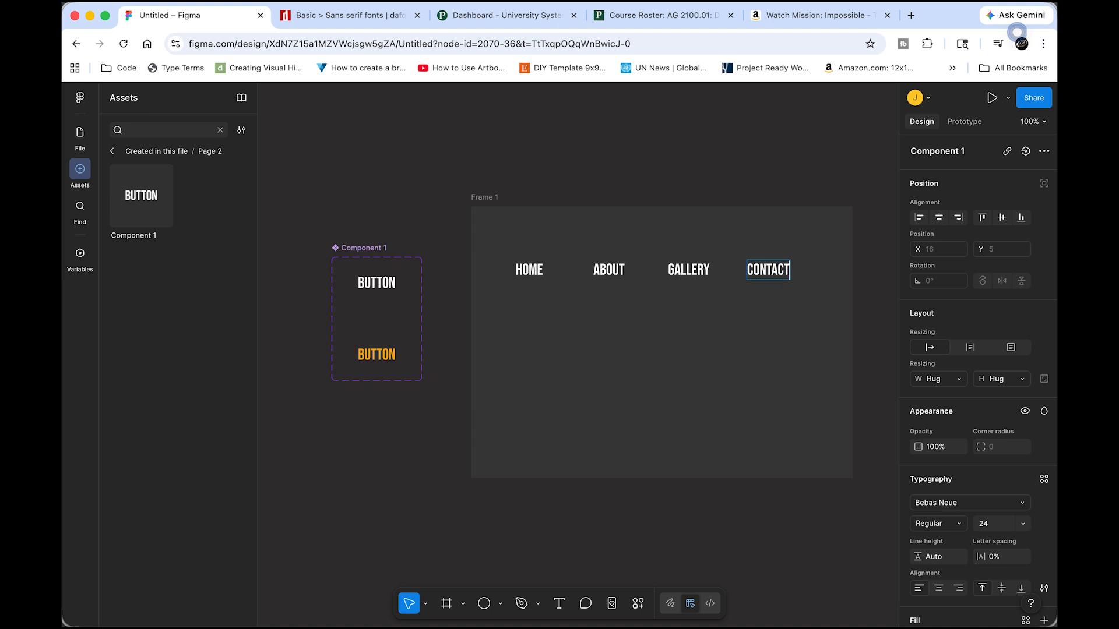
{"action": "key", "text": "Escape"}
Wrap the four menu buttons in a horizontal auto layout with a gap of 7 and move the row to about X 85, Y 73
{"action": "left_click_drag", "start_coordinate": [484, 233], "coordinate": [830, 335]}
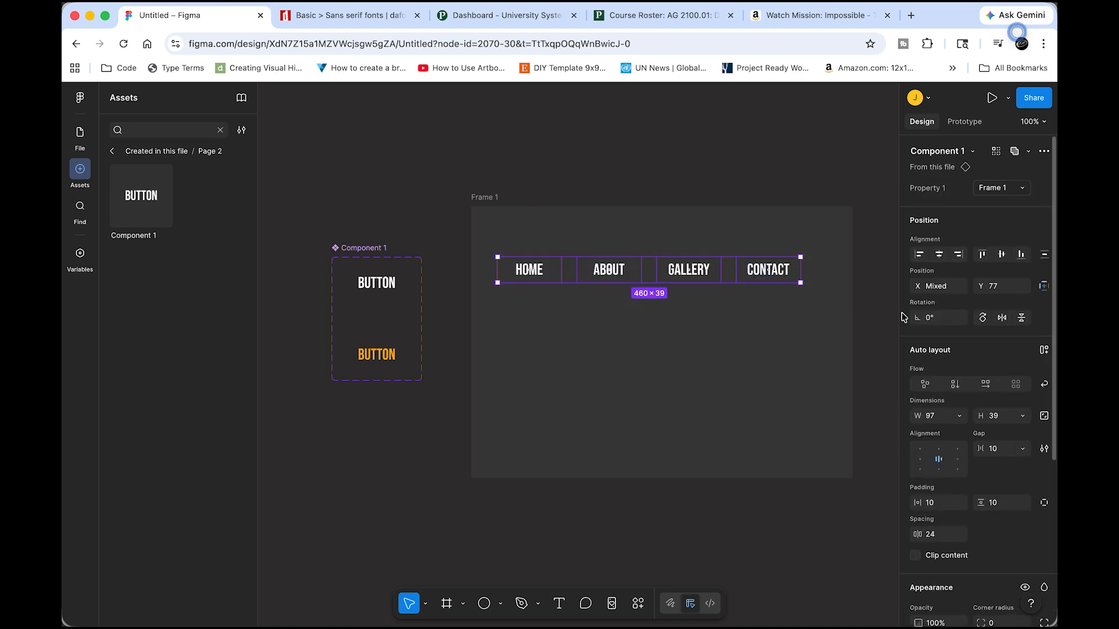
{"action": "left_click", "coordinate": [1044, 352]}
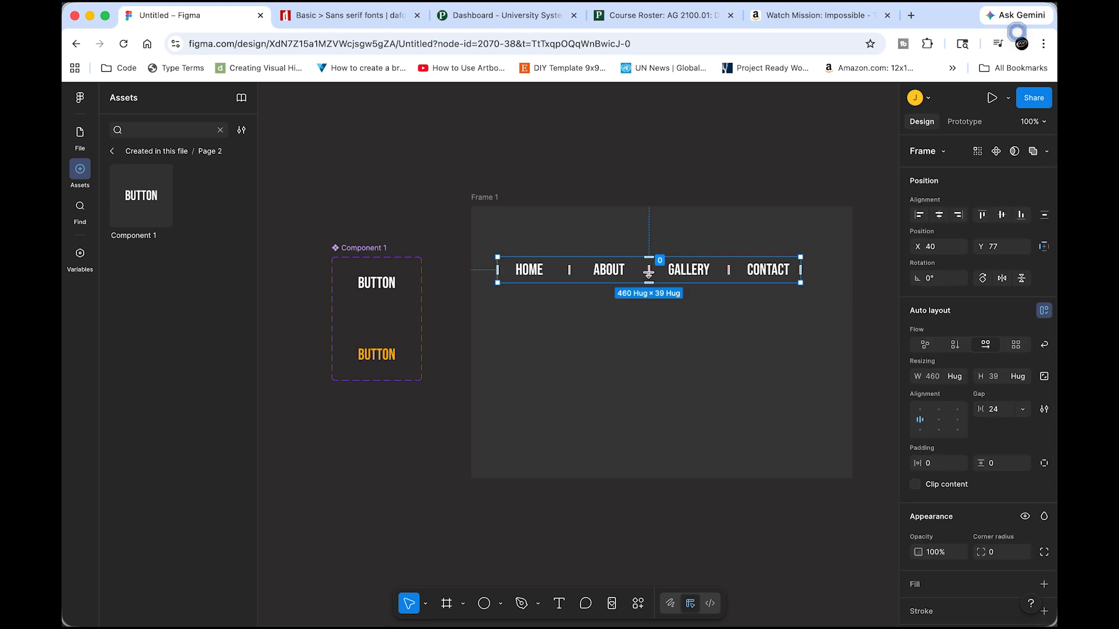
{"action": "left_click_drag", "start_coordinate": [644, 269], "coordinate": [696, 269]}
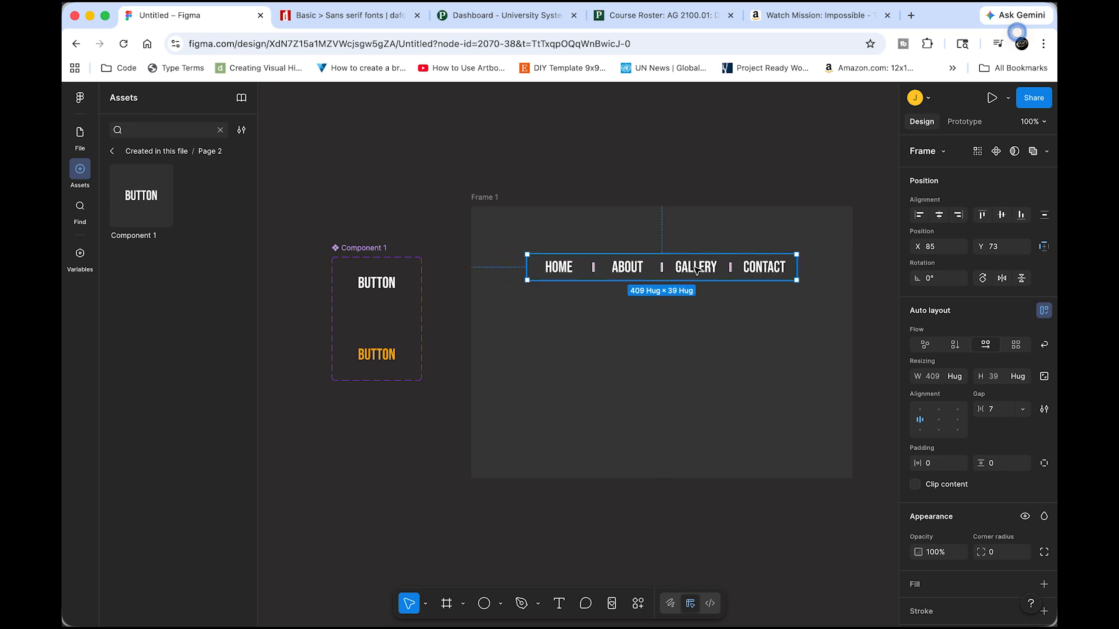
Preview the prototype to check the menu buttons' hover effect, and close the preview
{"action": "left_click", "coordinate": [993, 99]}
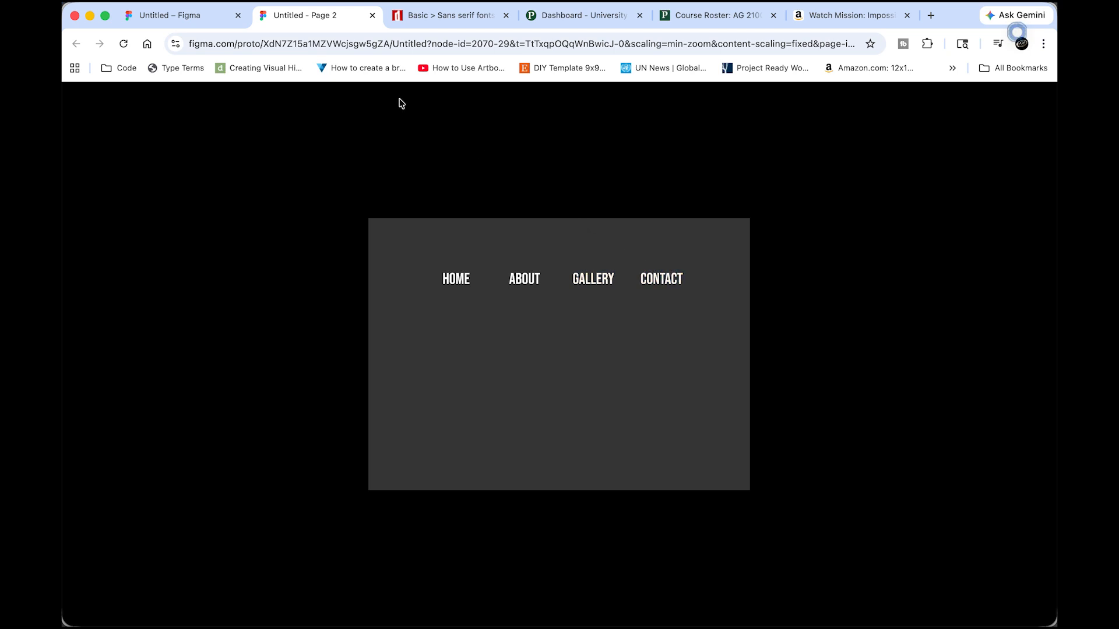
{"action": "left_click", "coordinate": [371, 15]}
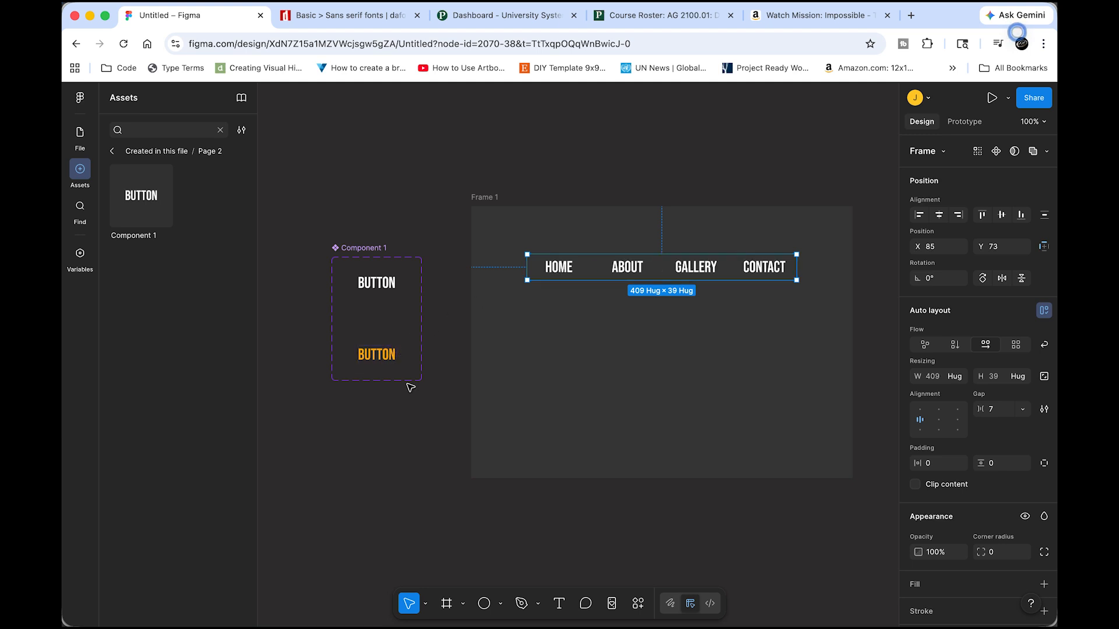
Extend the button component set downward to a height of about 321 and duplicate the orange variant beneath the original
{"action": "left_click", "coordinate": [356, 250]}
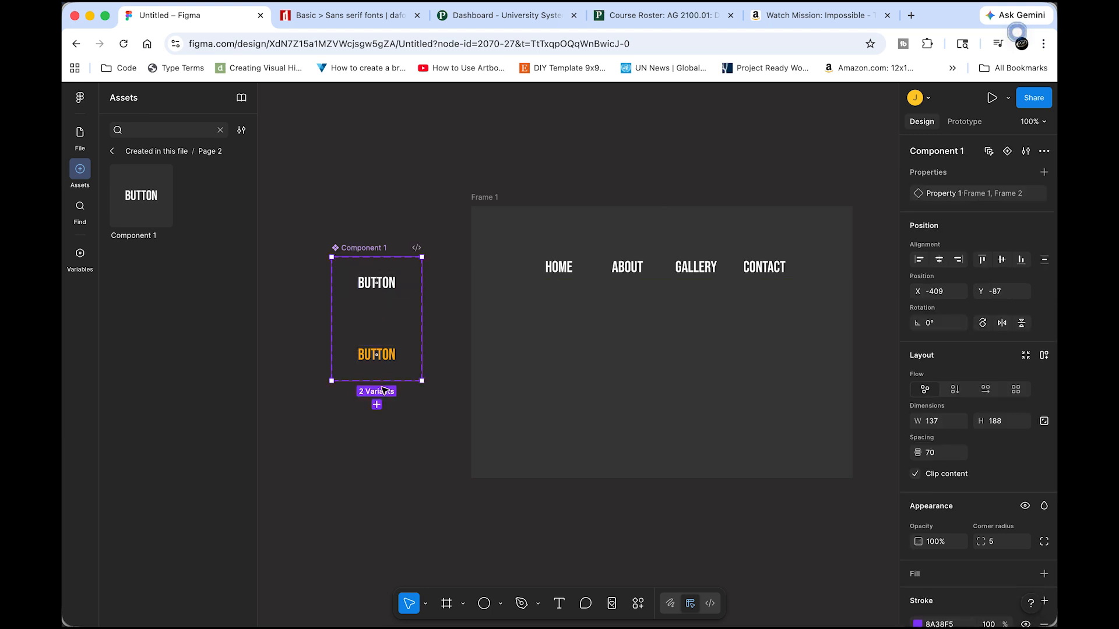
{"action": "left_click_drag", "start_coordinate": [376, 382], "coordinate": [374, 468]}
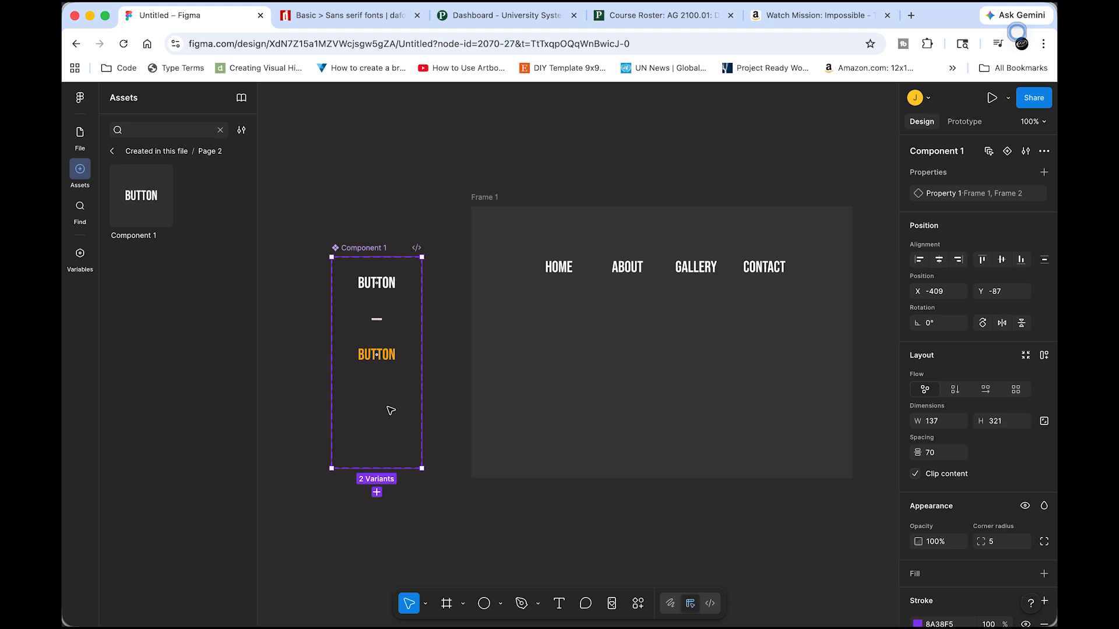
{"action": "left_click", "coordinate": [395, 359]}
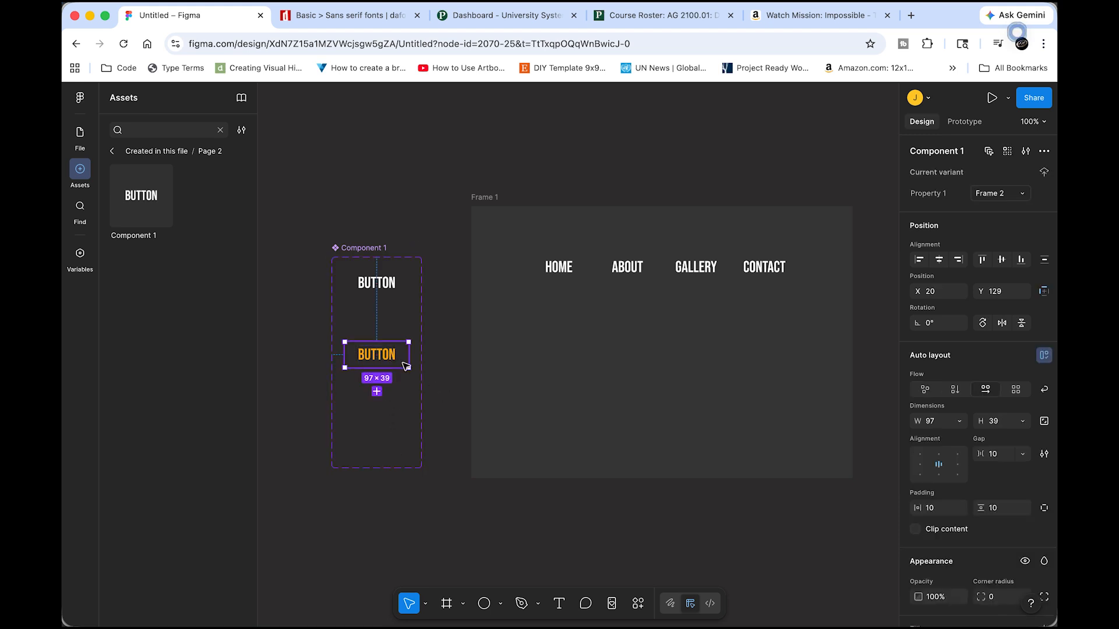
{"action": "left_click_drag", "start_coordinate": [389, 356], "coordinate": [383, 427]}
Set the text fill of the third button variant to red, FF0000
{"action": "double_click", "coordinate": [378, 428]}
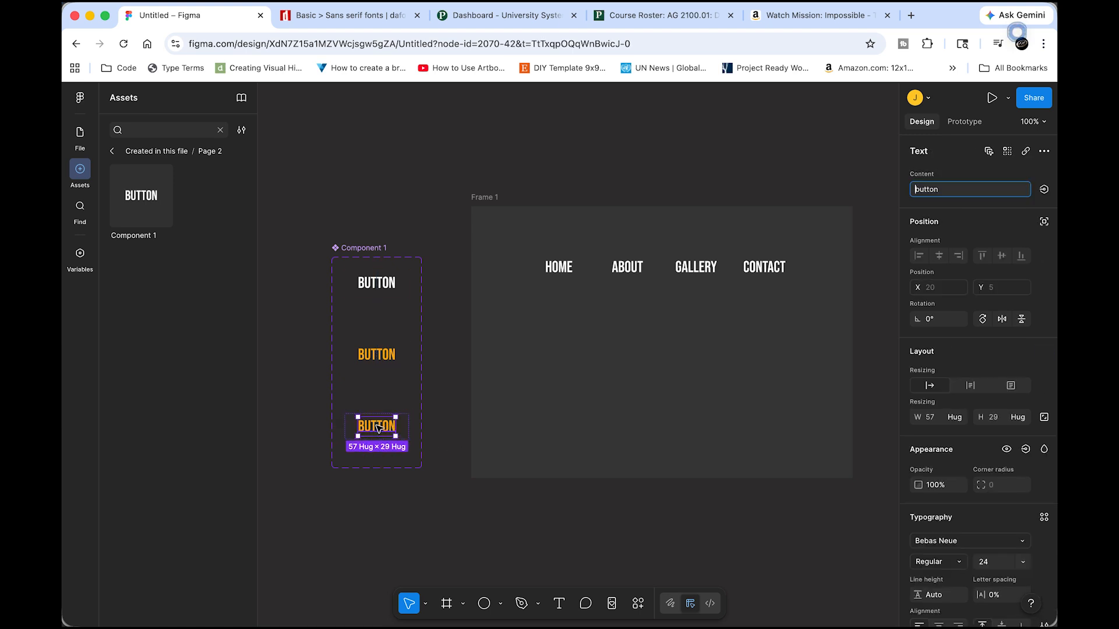
{"action": "double_click", "coordinate": [378, 428]}
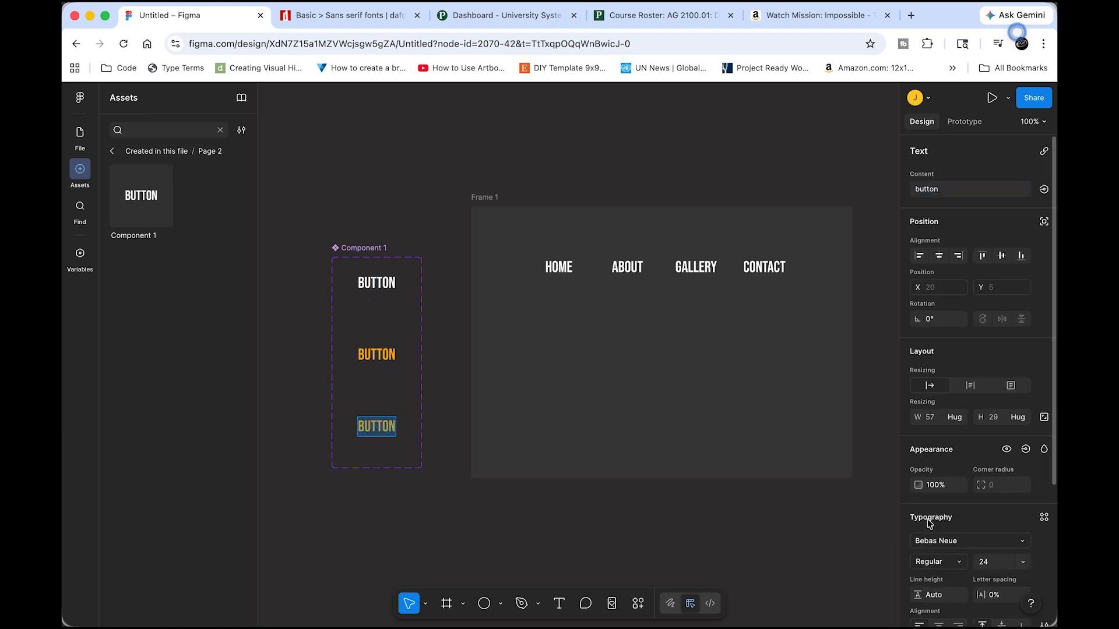
{"action": "scroll", "coordinate": [952, 519], "scroll_direction": "down", "scroll_amount": 4}
{"action": "scroll", "coordinate": [951, 520], "scroll_direction": "down", "scroll_amount": 3}
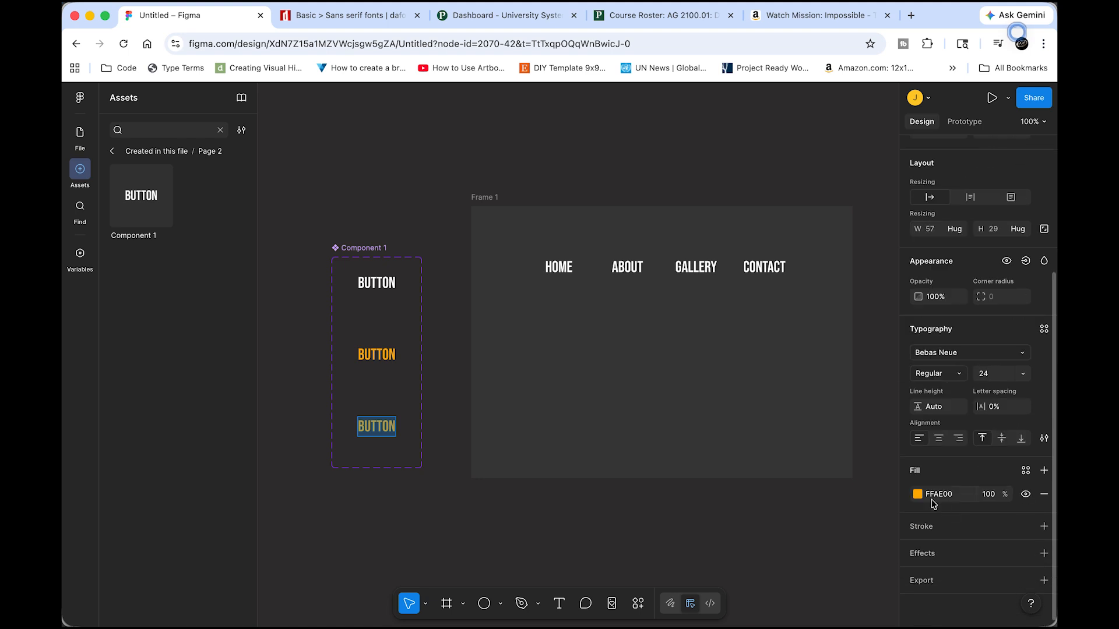
{"action": "left_click", "coordinate": [918, 494]}
{"action": "left_click_drag", "start_coordinate": [789, 514], "coordinate": [755, 512]}
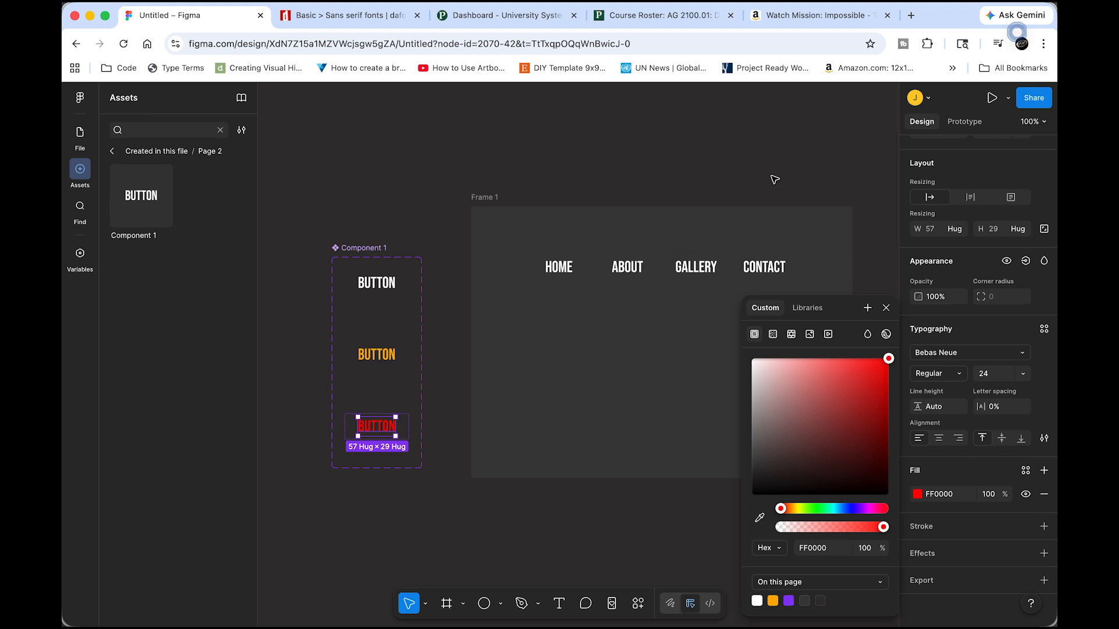
Add a prototype interaction from the orange variant to the red one, triggered on Mouse down, action Change to, with Smart animate
{"action": "left_click", "coordinate": [964, 122]}
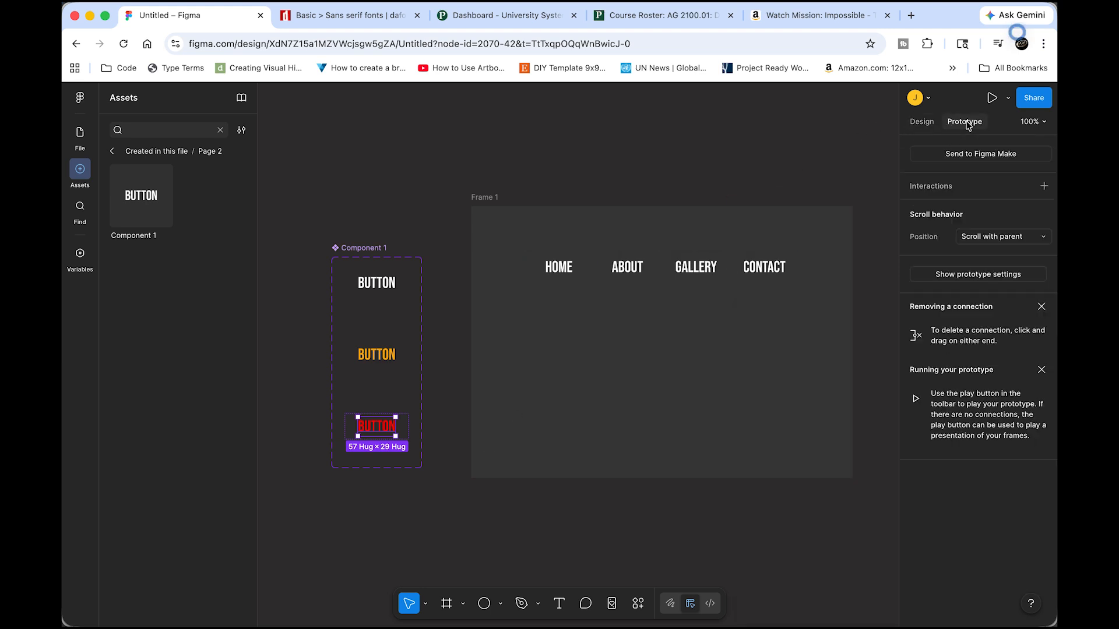
{"action": "left_click", "coordinate": [406, 432]}
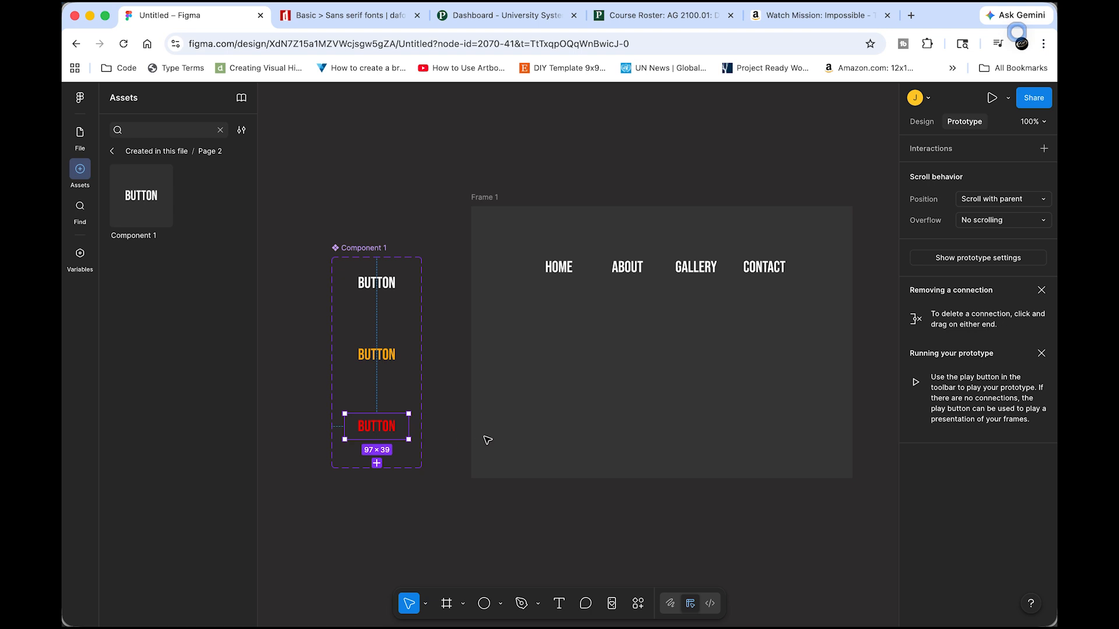
{"action": "left_click", "coordinate": [398, 358]}
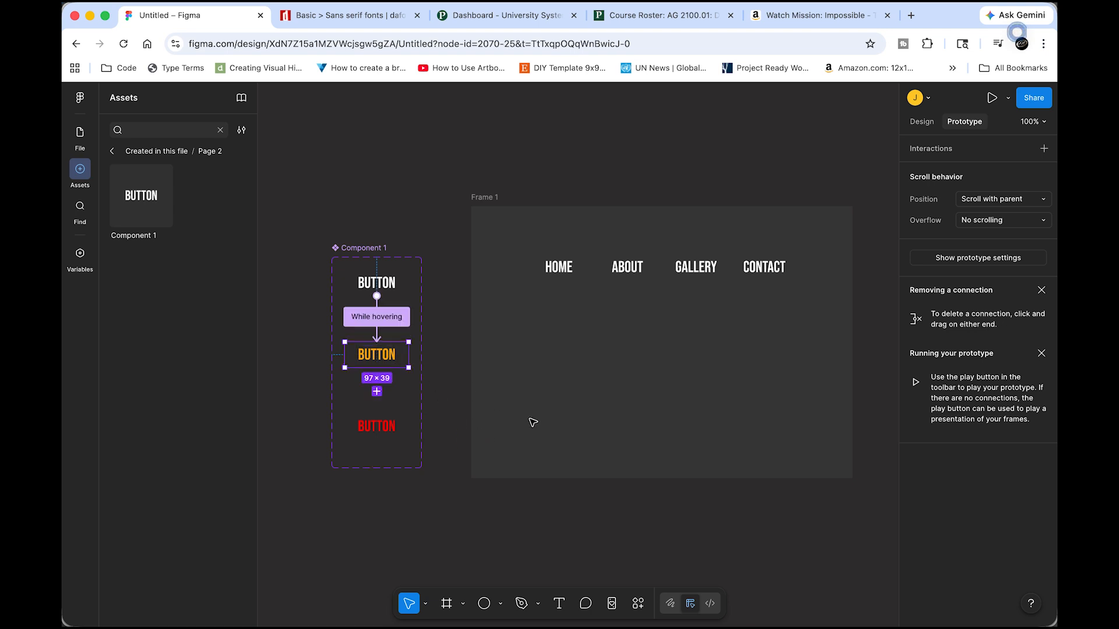
{"action": "mouse_move", "coordinate": [394, 358]}
{"action": "key", "text": "super+equal"}
{"action": "scroll", "coordinate": [392, 359], "scroll_direction": "right", "scroll_amount": 10}
{"action": "left_click_drag", "start_coordinate": [359, 359], "coordinate": [748, 375]}
{"action": "left_click_drag", "start_coordinate": [415, 369], "coordinate": [710, 310]}
{"action": "left_click_drag", "start_coordinate": [362, 329], "coordinate": [659, 328]}
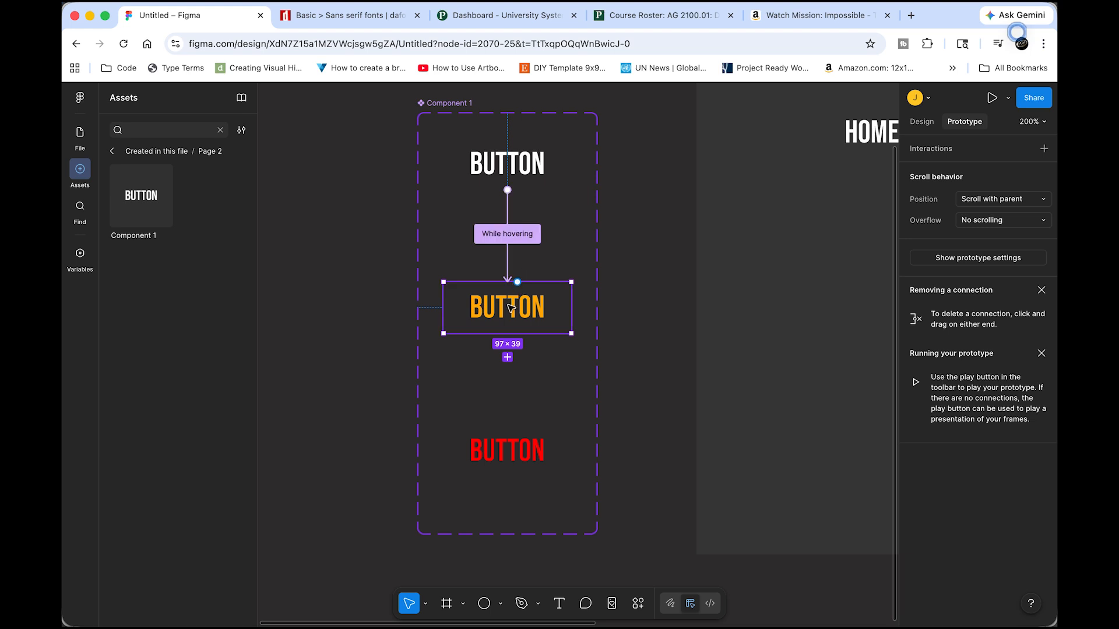
{"action": "left_click_drag", "start_coordinate": [570, 307], "coordinate": [499, 445]}
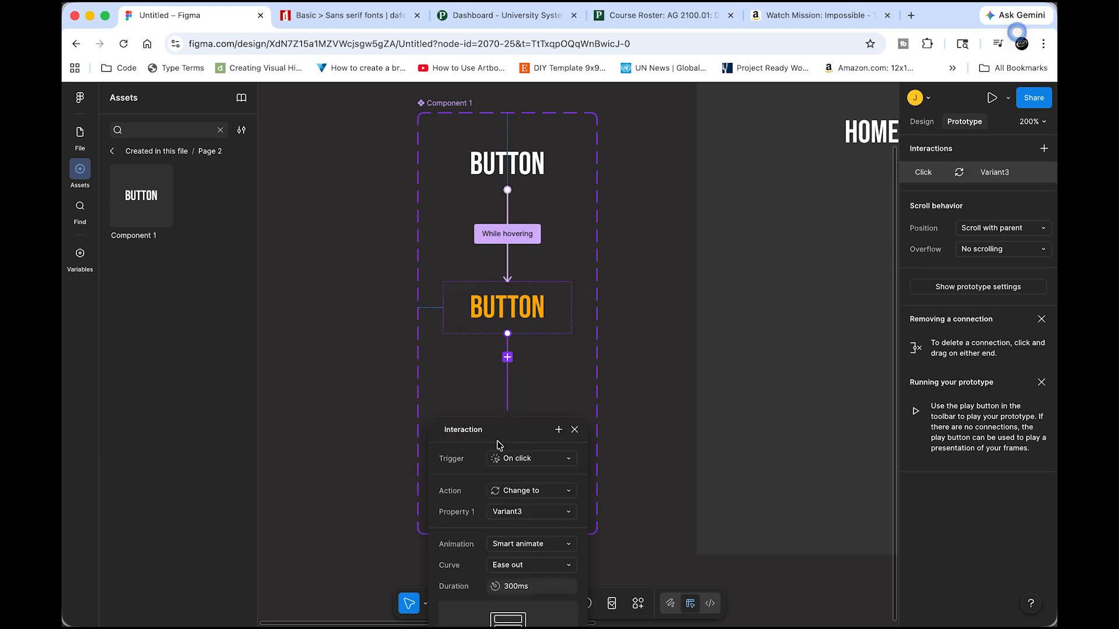
{"action": "left_click", "coordinate": [574, 465]}
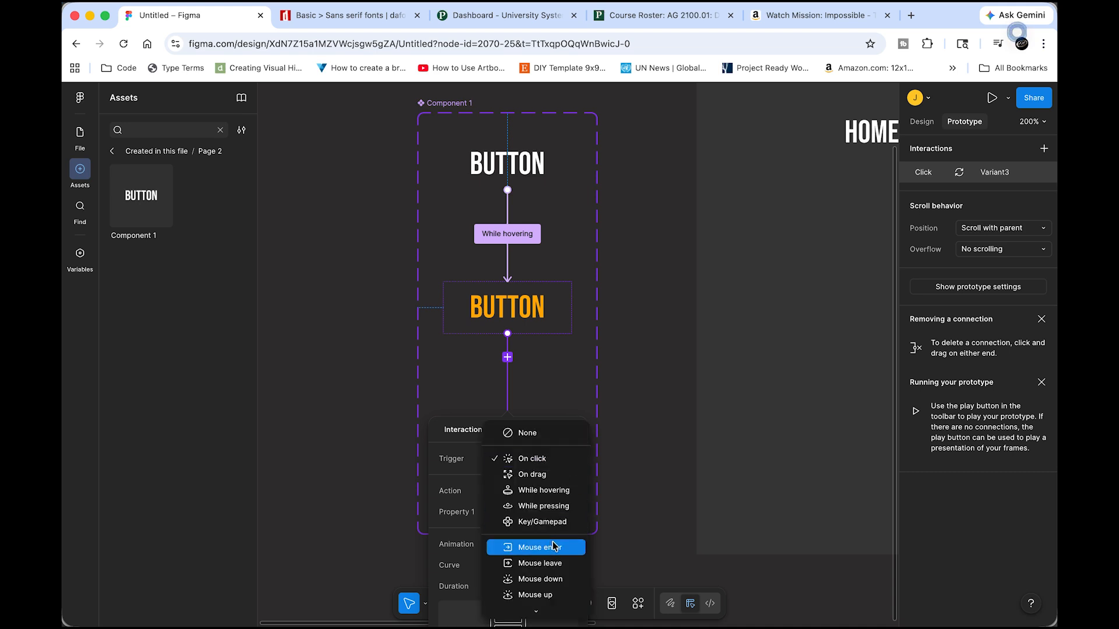
{"action": "left_click", "coordinate": [552, 580]}
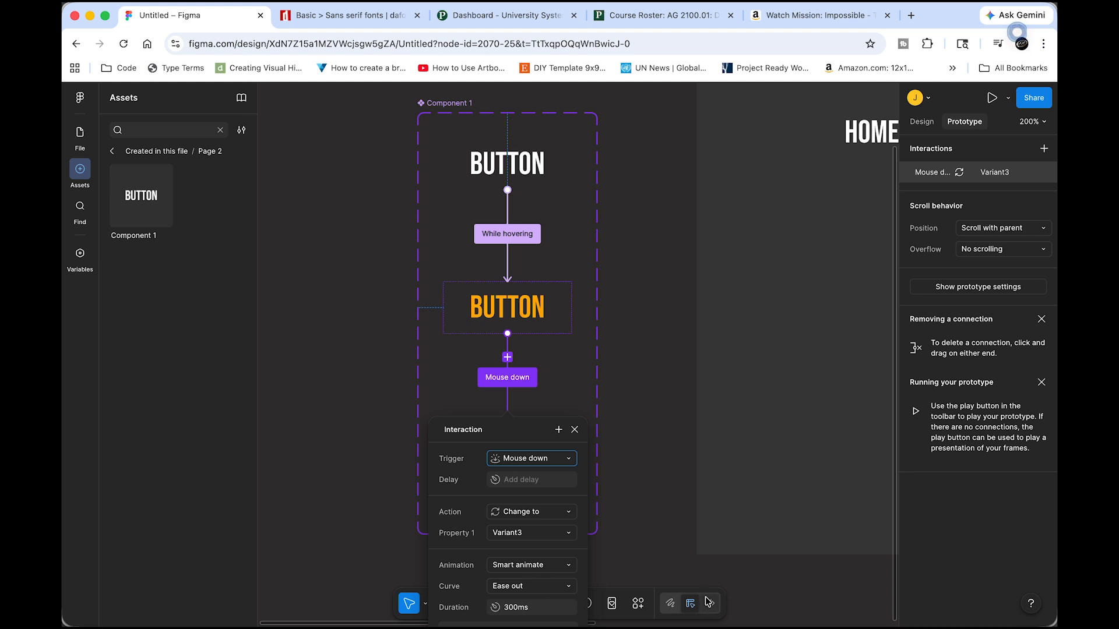
{"action": "left_click", "coordinate": [677, 307]}
Preview the prototype, test the pressed state on the HOME button, and close the preview
{"action": "left_click", "coordinate": [990, 97]}
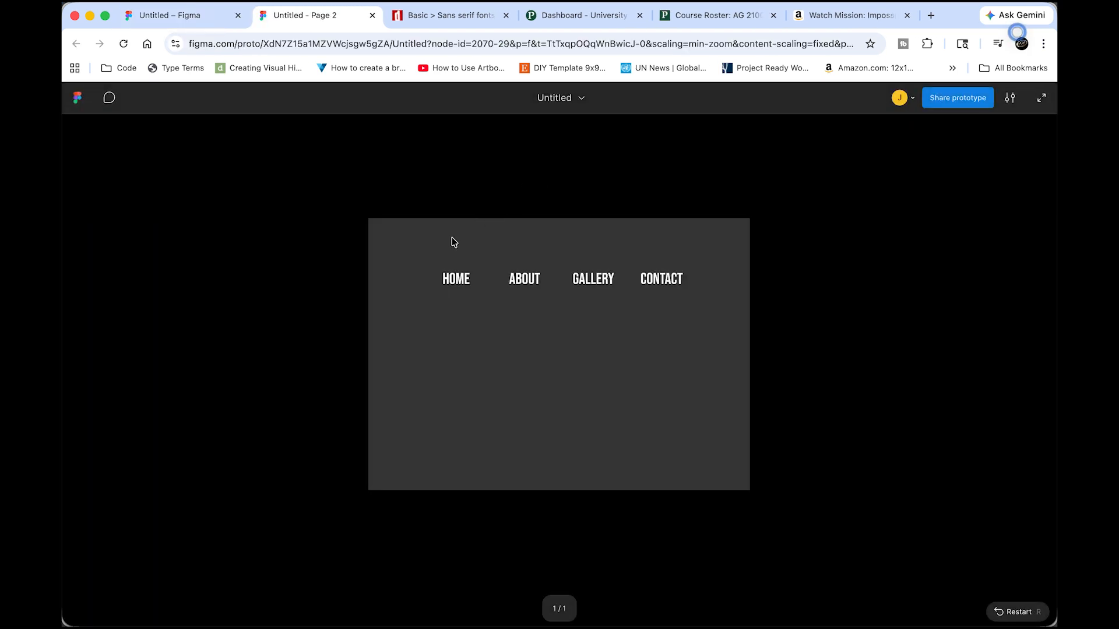
{"action": "left_click", "coordinate": [456, 281]}
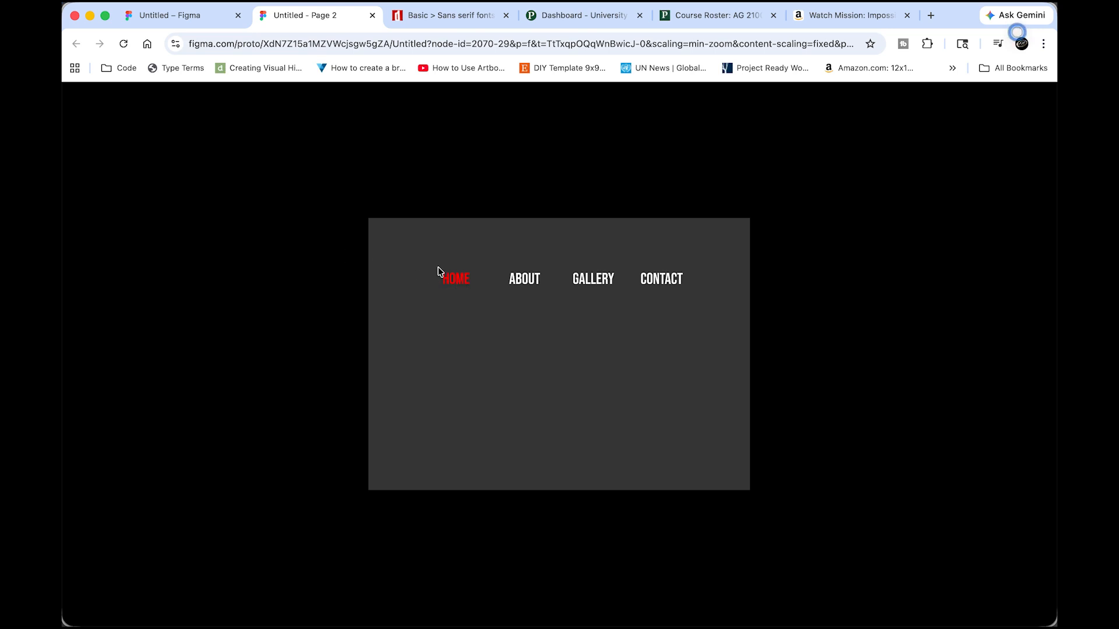
{"action": "left_click", "coordinate": [372, 15]}
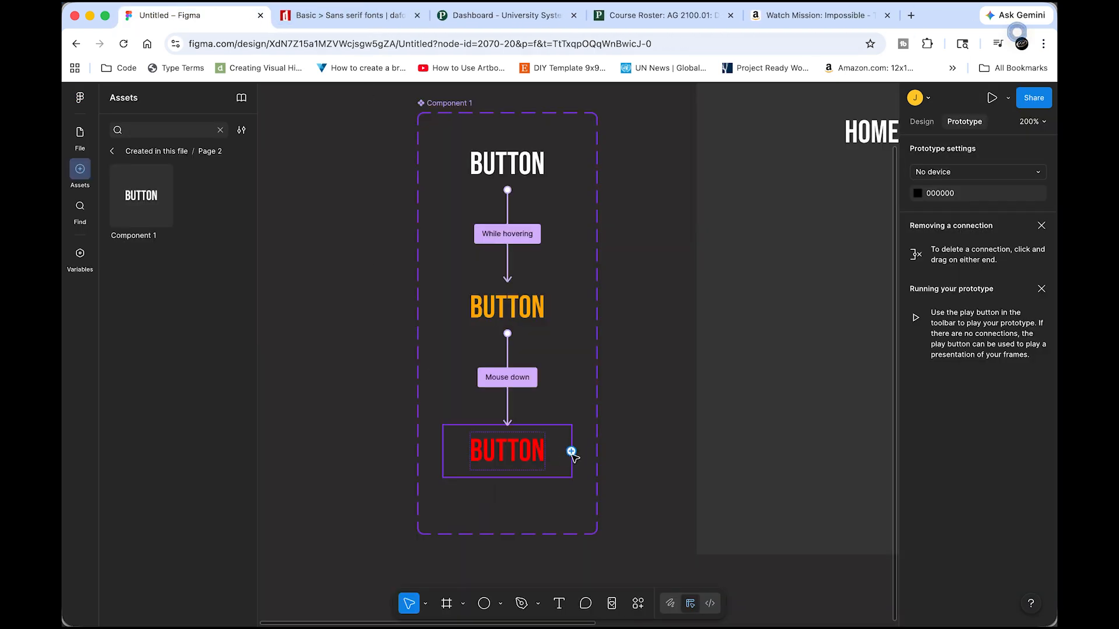
Add a prototype interaction from the red variant to the white default one, triggered on Mouse leave, action Change to, with Smart animate
{"action": "left_click_drag", "start_coordinate": [571, 451], "coordinate": [523, 173]}
{"action": "left_click", "coordinate": [568, 252]}
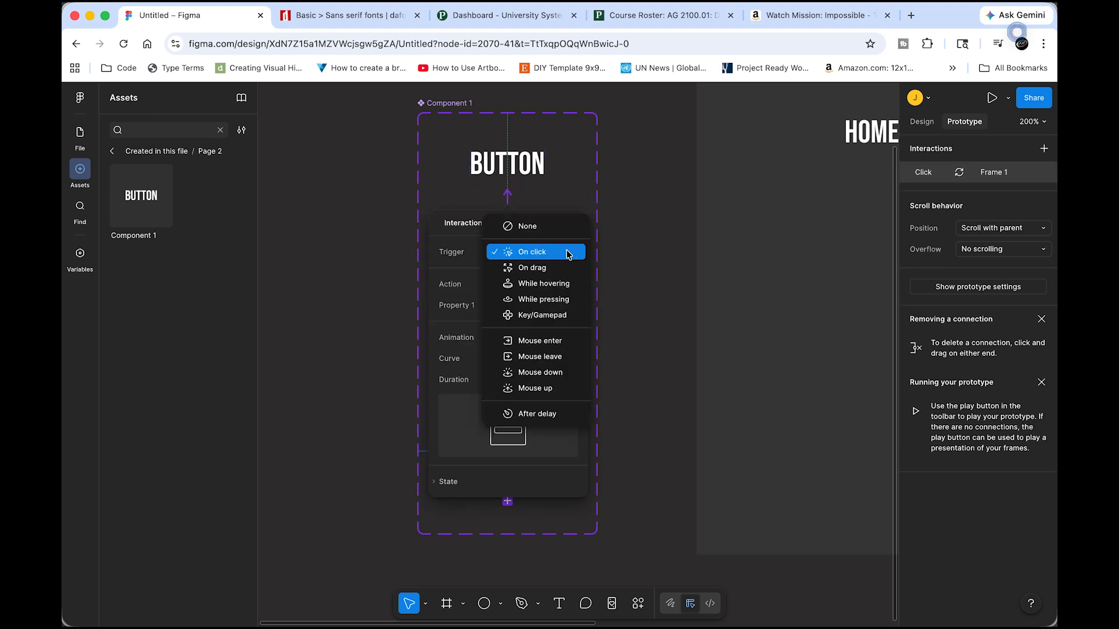
{"action": "left_click", "coordinate": [568, 357]}
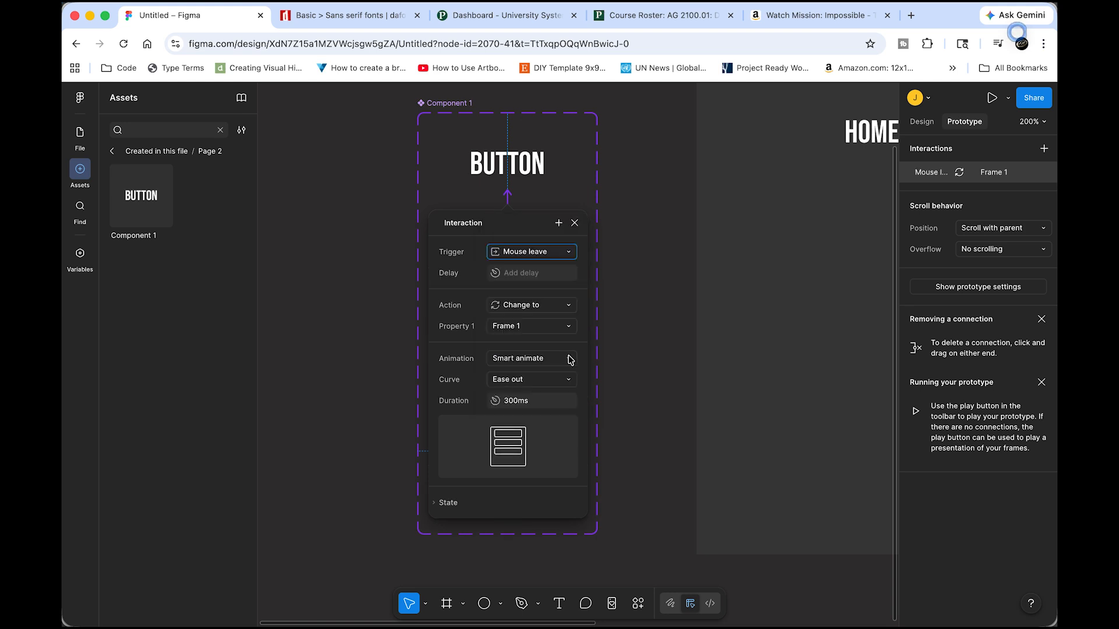
{"action": "left_click", "coordinate": [644, 316]}
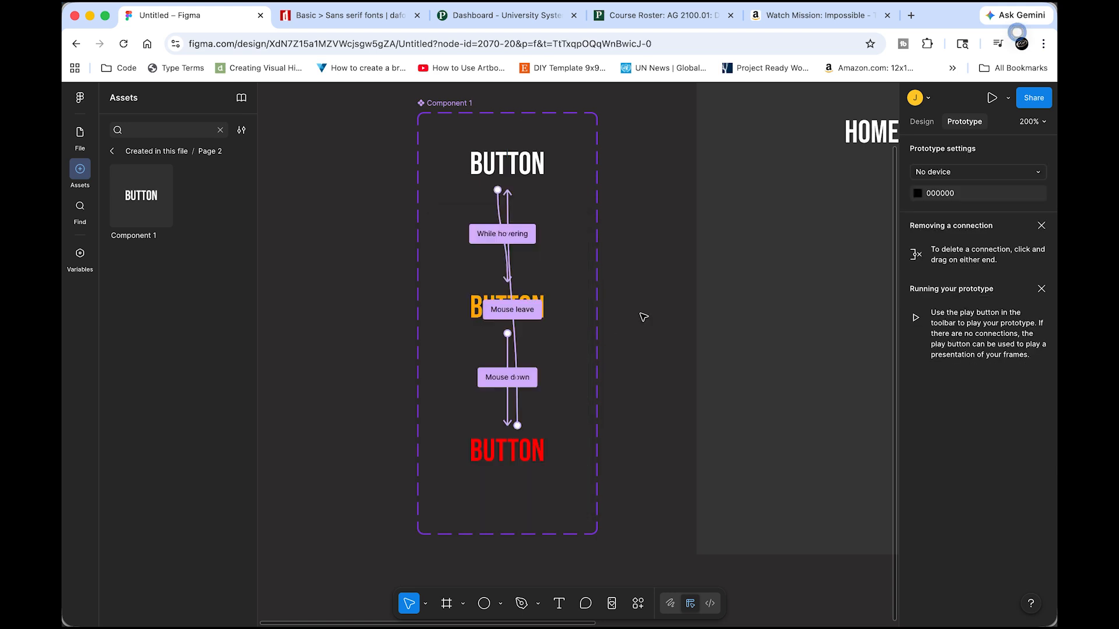
Preview the prototype, test the pressed and mouse-leave behaviour on HOME, ABOUT, GALLERY and CONTACT, and close the preview
{"action": "left_click", "coordinate": [993, 97]}
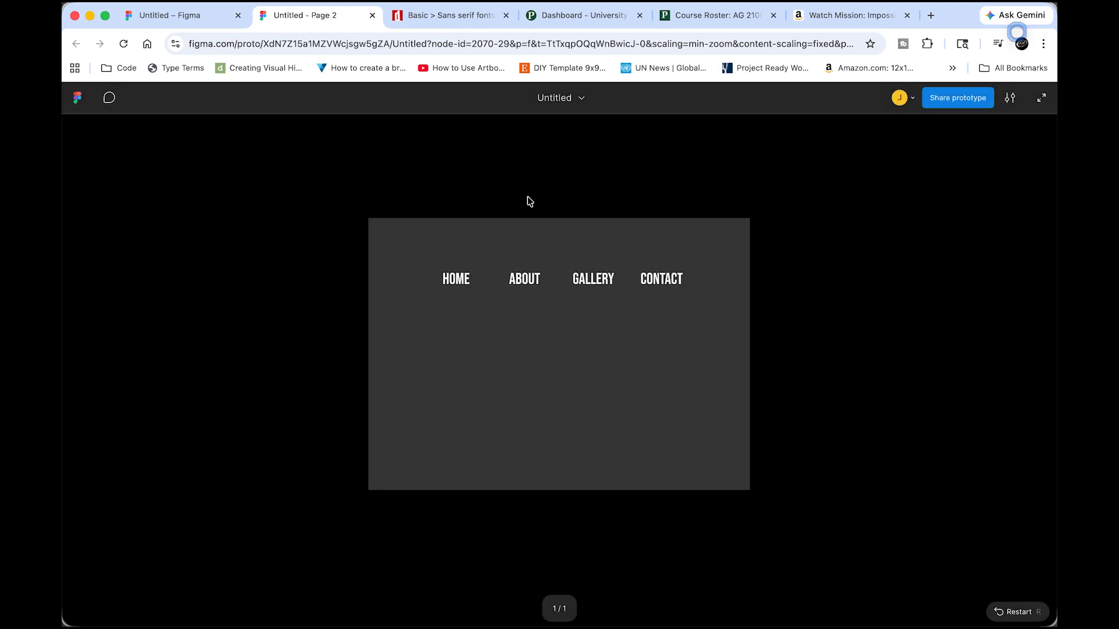
{"action": "left_click", "coordinate": [464, 287]}
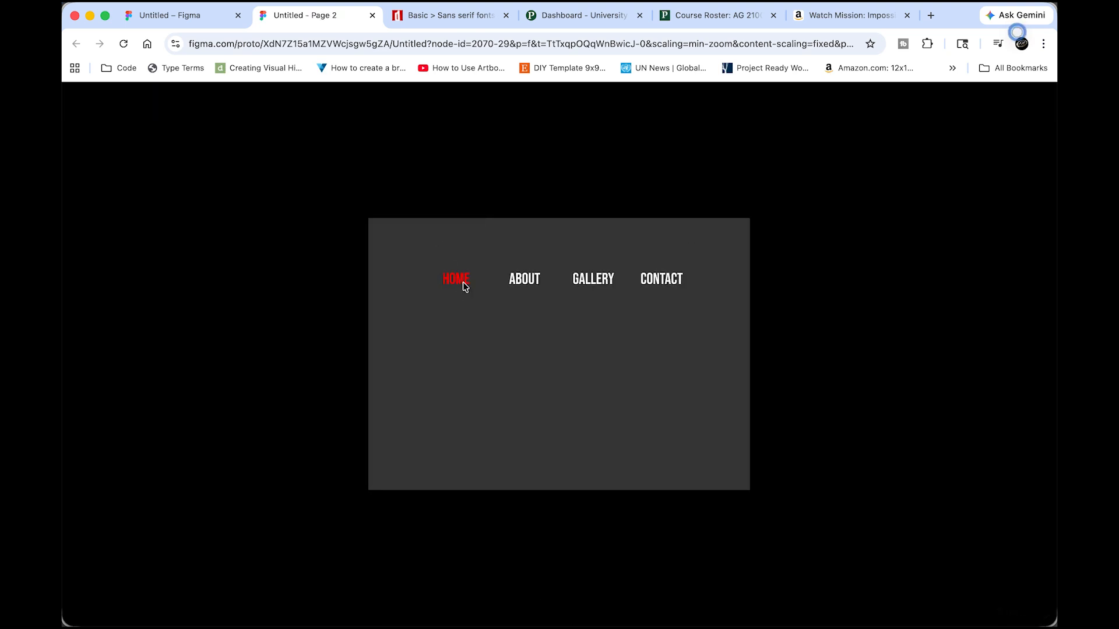
{"action": "left_click", "coordinate": [531, 287]}
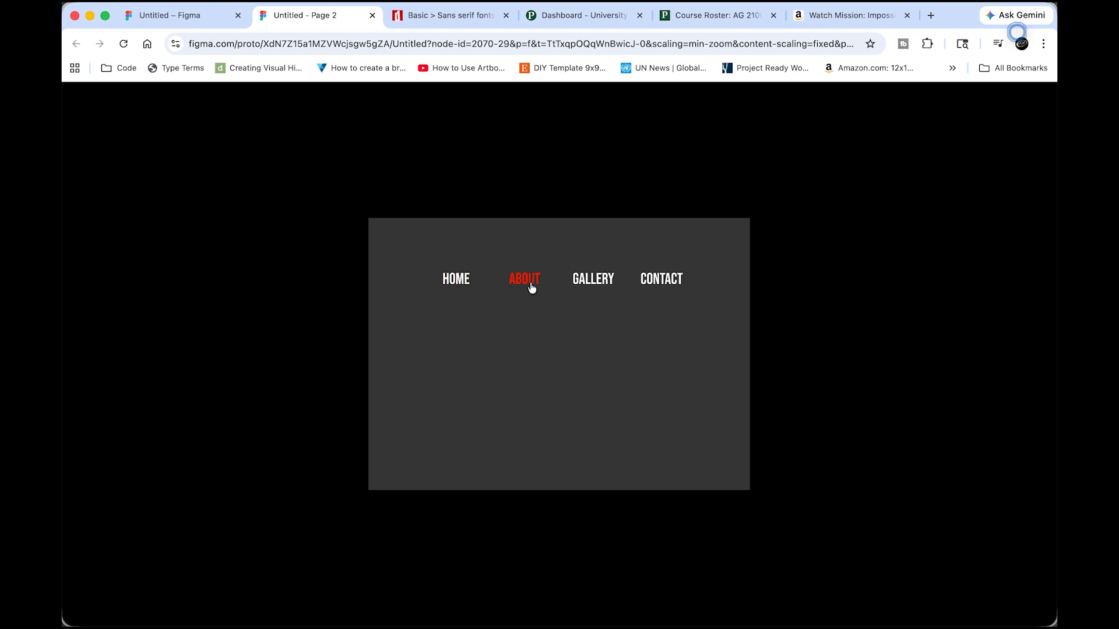
{"action": "left_click", "coordinate": [595, 283]}
{"action": "left_click", "coordinate": [654, 287]}
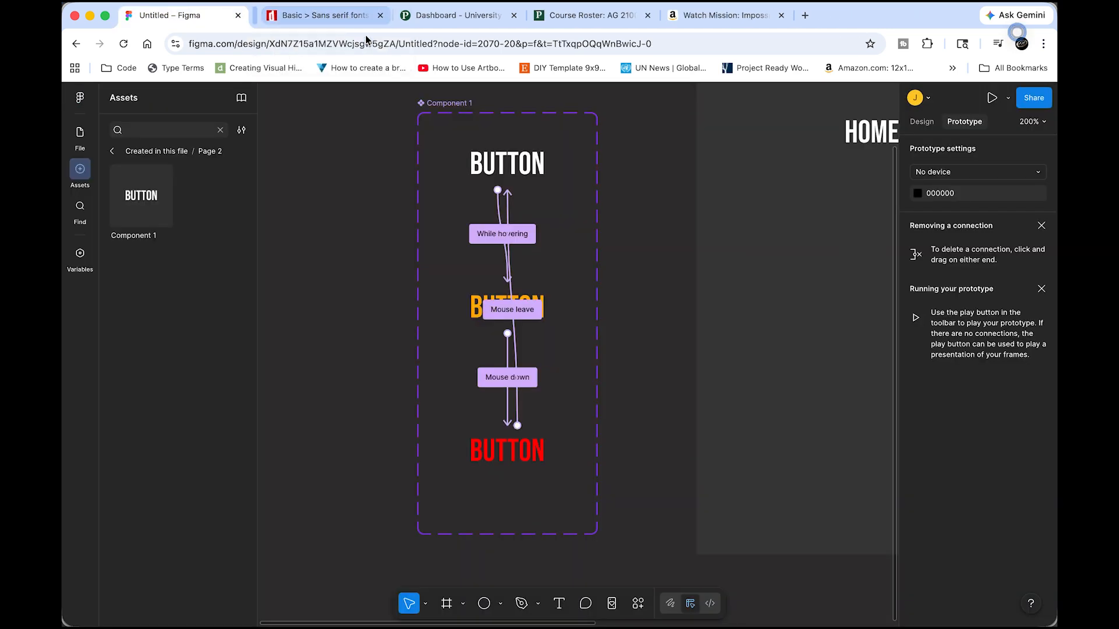
{"action": "left_click", "coordinate": [373, 16]}
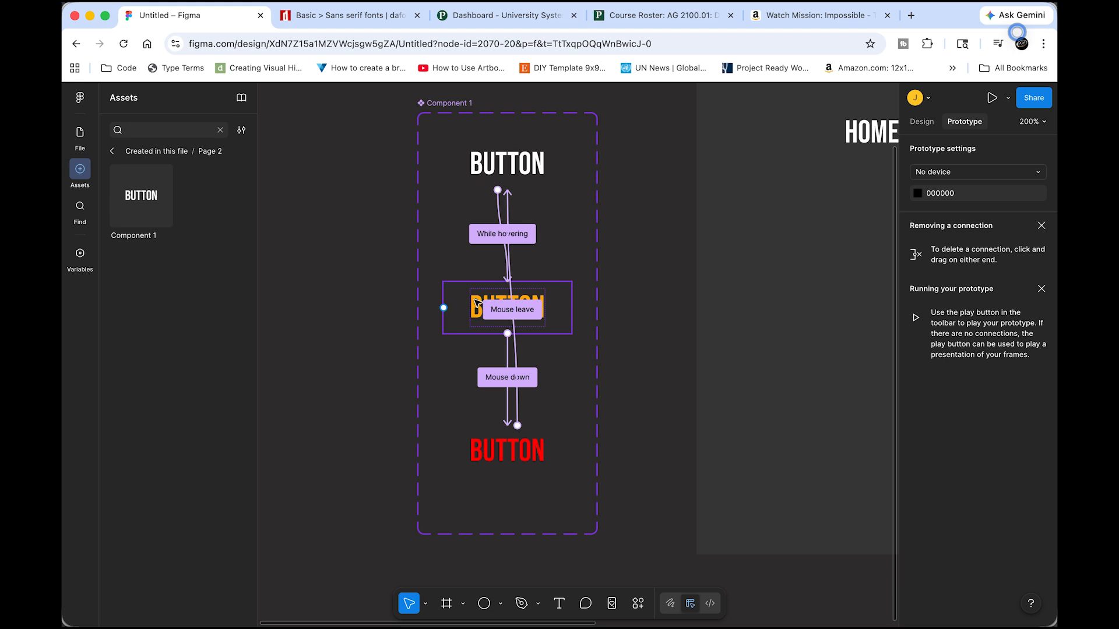
Move the button component set farther from the menu frame to clear empty canvas space between them
{"action": "key", "text": "super+equal"}
{"action": "key", "text": "super+minus"}
{"action": "key", "text": "super+minus"}
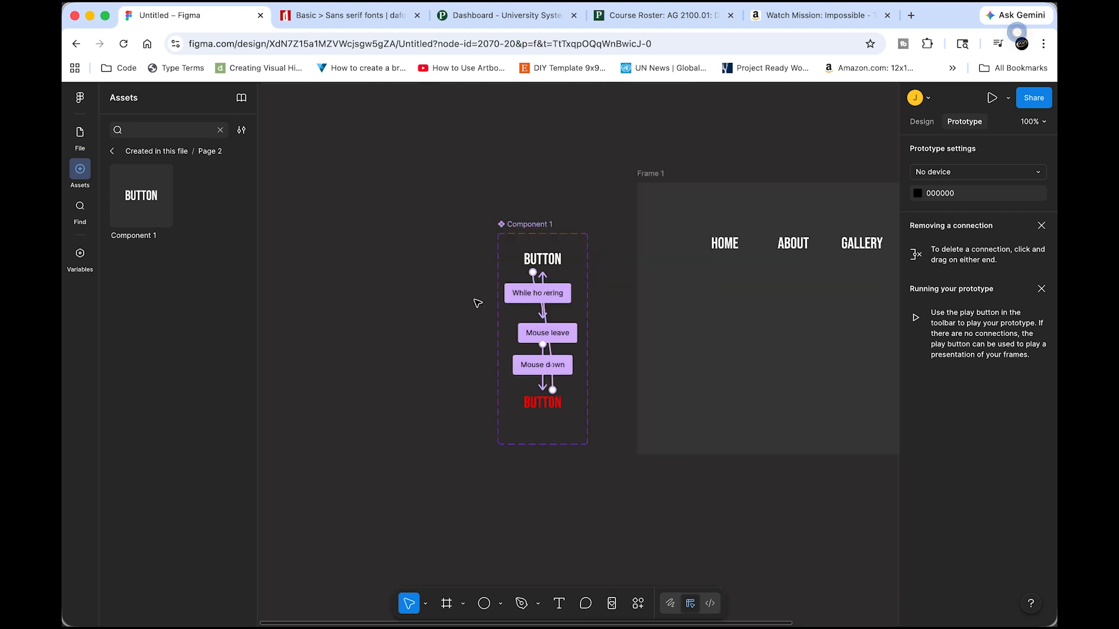
{"action": "key", "text": "super+minus"}
{"action": "left_click", "coordinate": [542, 286]}
{"action": "left_click_drag", "start_coordinate": [542, 285], "coordinate": [300, 284]}
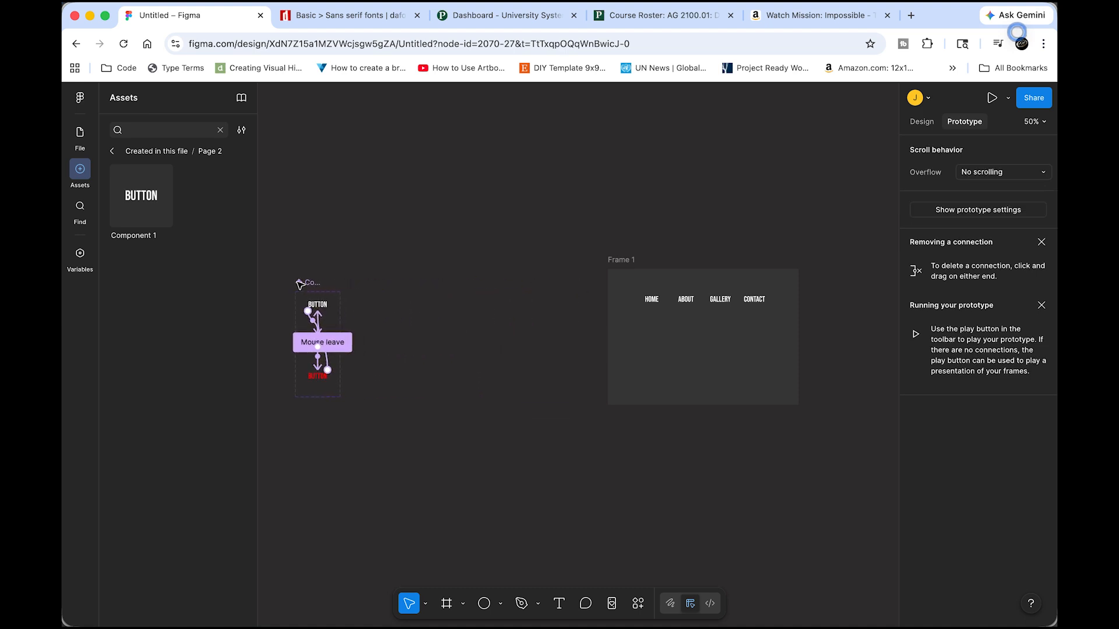
{"action": "left_click", "coordinate": [472, 299]}
Add a text object reading "button" on the empty canvas between the component set and the menu frame
{"action": "left_click", "coordinate": [558, 605]}
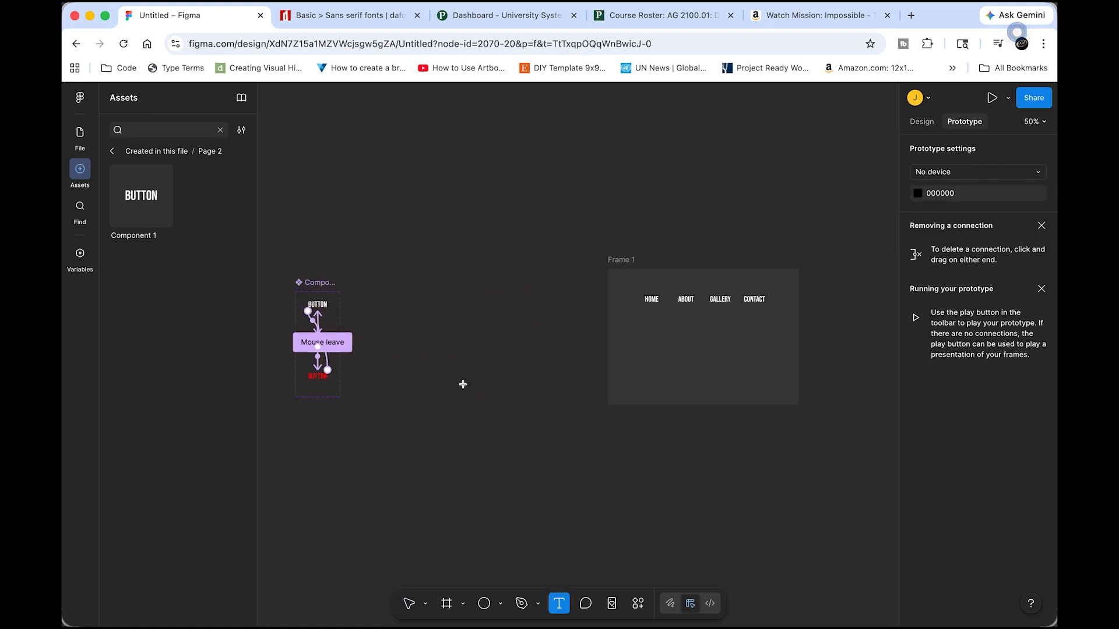
{"action": "left_click", "coordinate": [424, 290]}
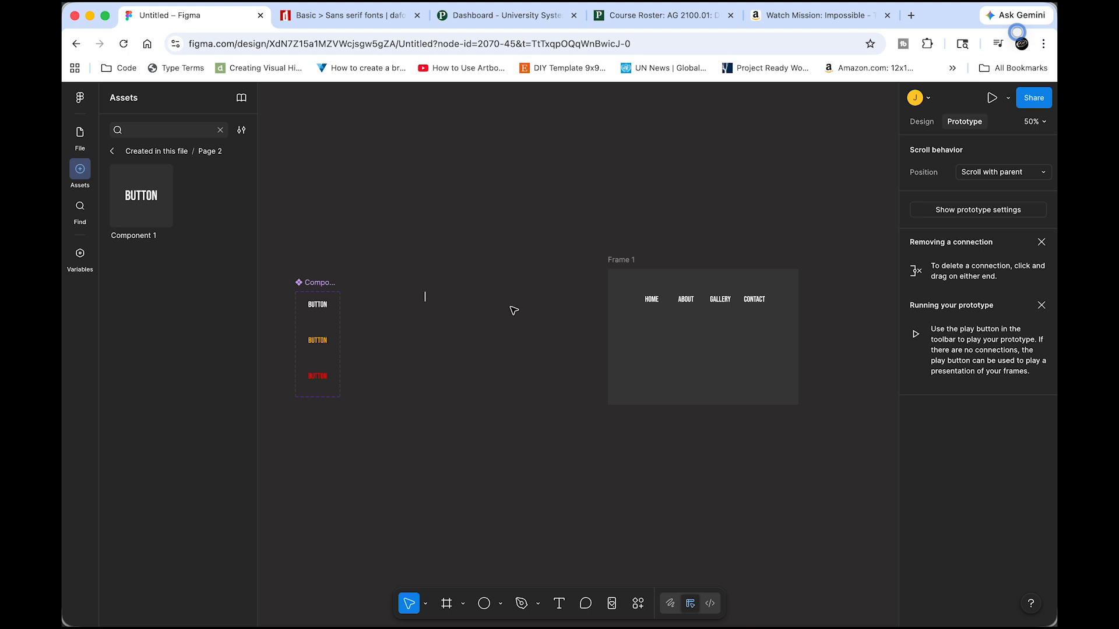
{"action": "type", "text": "BUTTON"}
{"action": "key", "text": "Escape"}
Change the font of the new button text to Baumans
{"action": "key", "text": "space"}
{"action": "left_click_drag", "start_coordinate": [478, 310], "coordinate": [556, 348]}
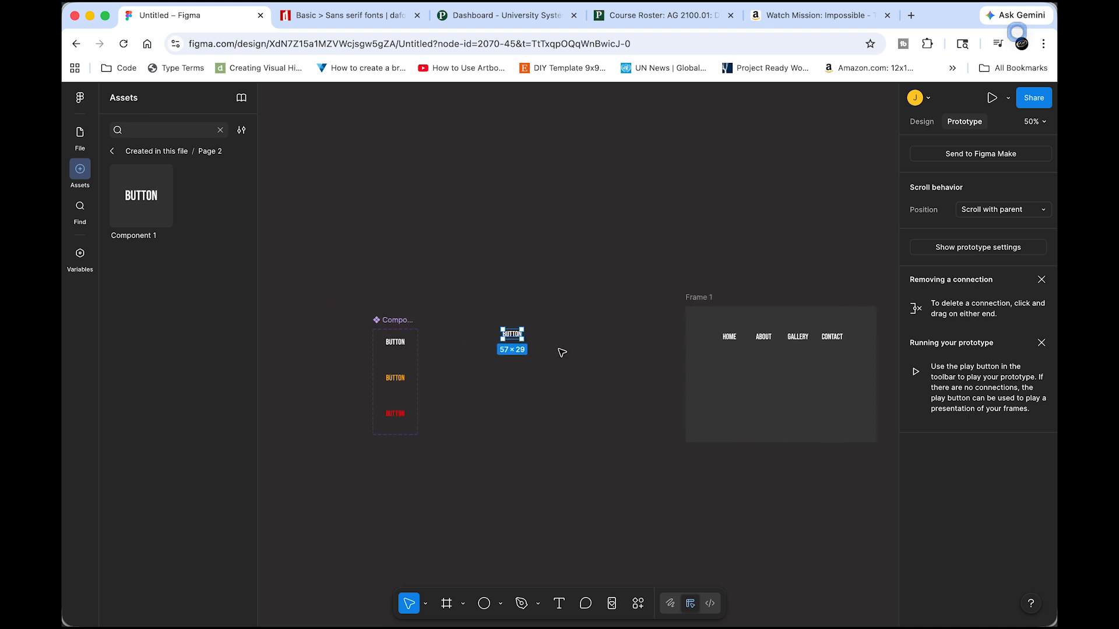
{"action": "key", "text": "super+equal"}
{"action": "key", "text": "super+equal"}
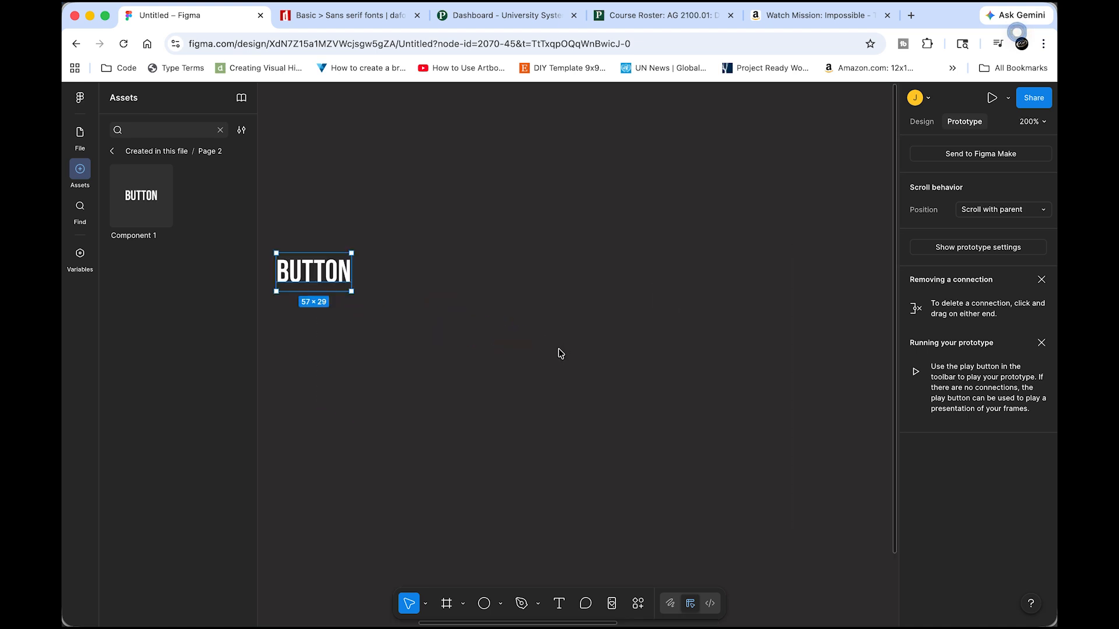
{"action": "key", "text": "space"}
{"action": "left_click_drag", "start_coordinate": [502, 338], "coordinate": [635, 312]}
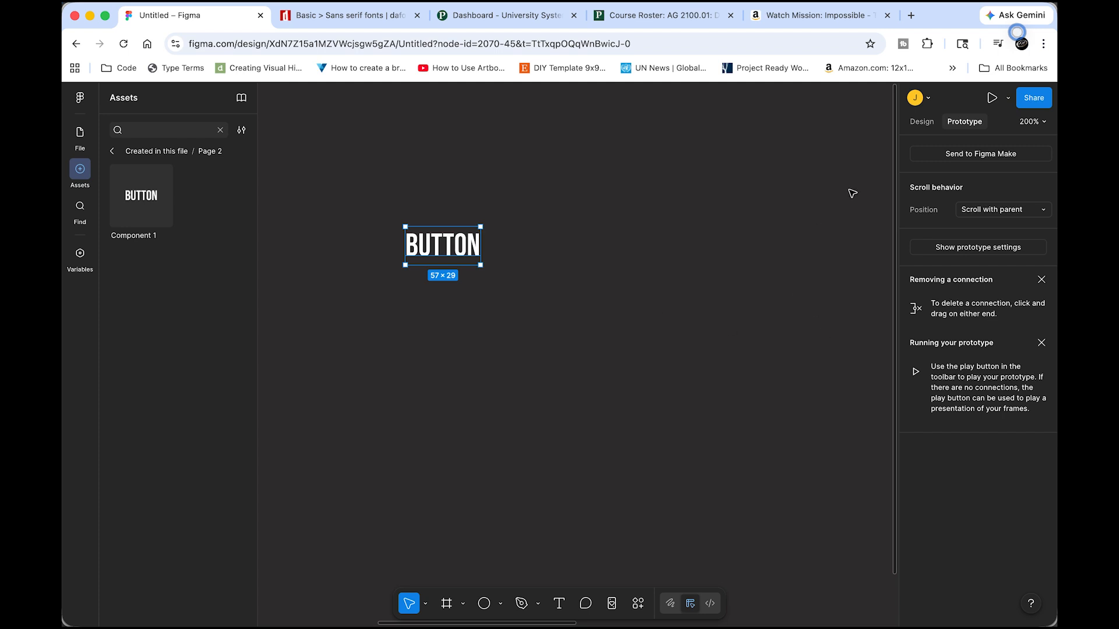
{"action": "left_click", "coordinate": [922, 124]}
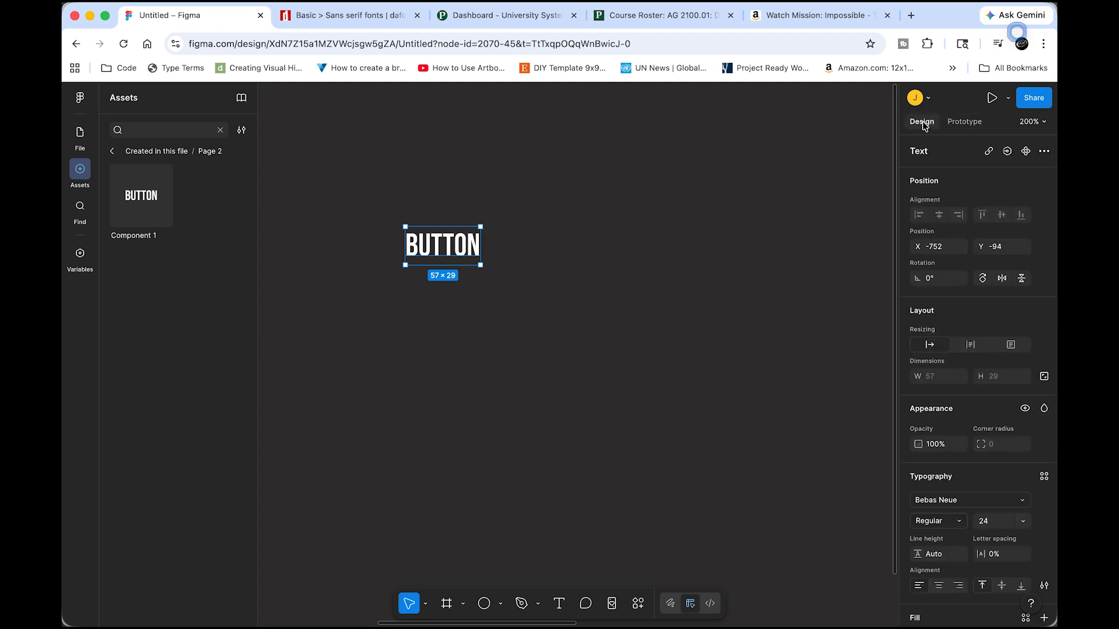
{"action": "left_click", "coordinate": [1022, 503]}
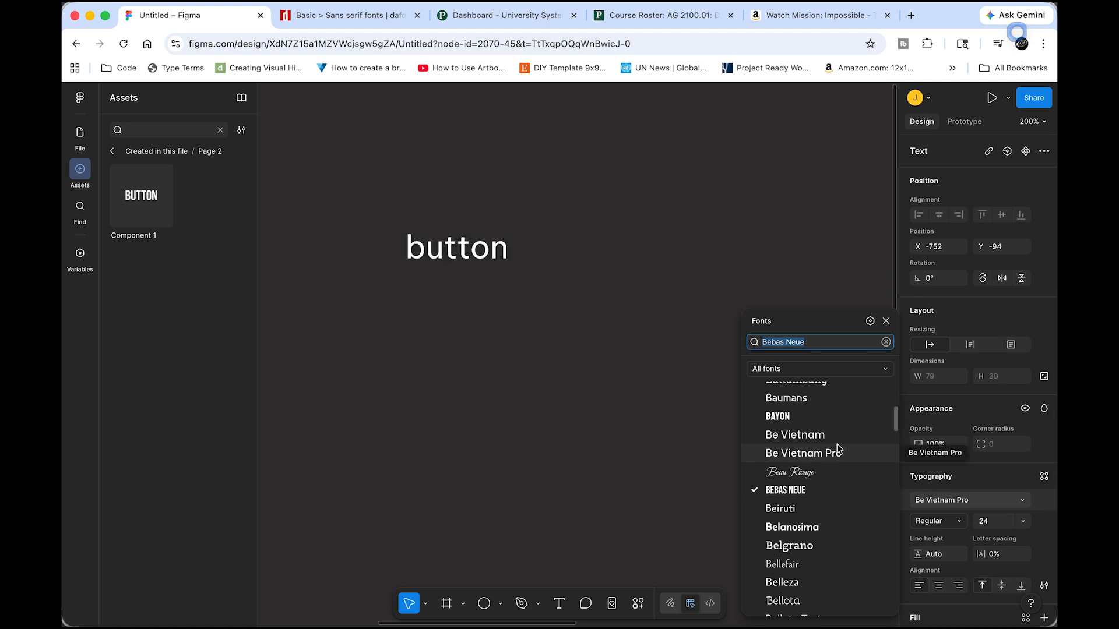
{"action": "left_click", "coordinate": [821, 402]}
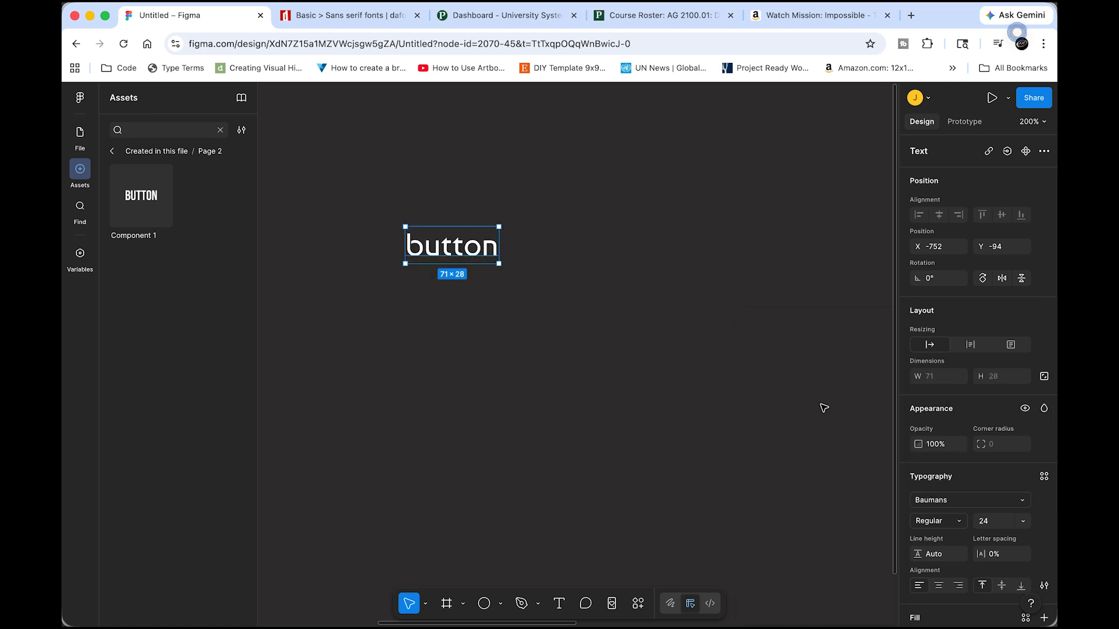
{"action": "left_click", "coordinate": [600, 343]}
Set the fill of the new button text to black, 000000
{"action": "left_click", "coordinate": [488, 264]}
{"action": "scroll", "coordinate": [953, 569], "scroll_direction": "down", "scroll_amount": 2}
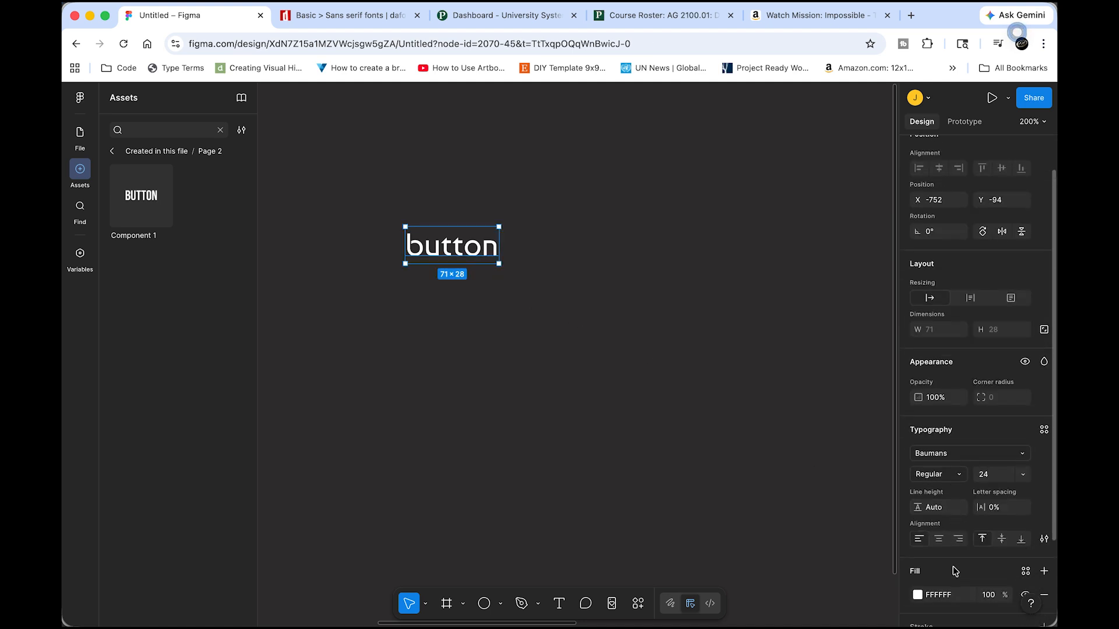
{"action": "left_click", "coordinate": [917, 584]}
{"action": "left_click_drag", "start_coordinate": [797, 474], "coordinate": [712, 505]}
{"action": "left_click", "coordinate": [589, 391]}
Wrap the button text in an auto layout frame and reduce its vertical padding to 4
{"action": "left_click", "coordinate": [454, 249]}
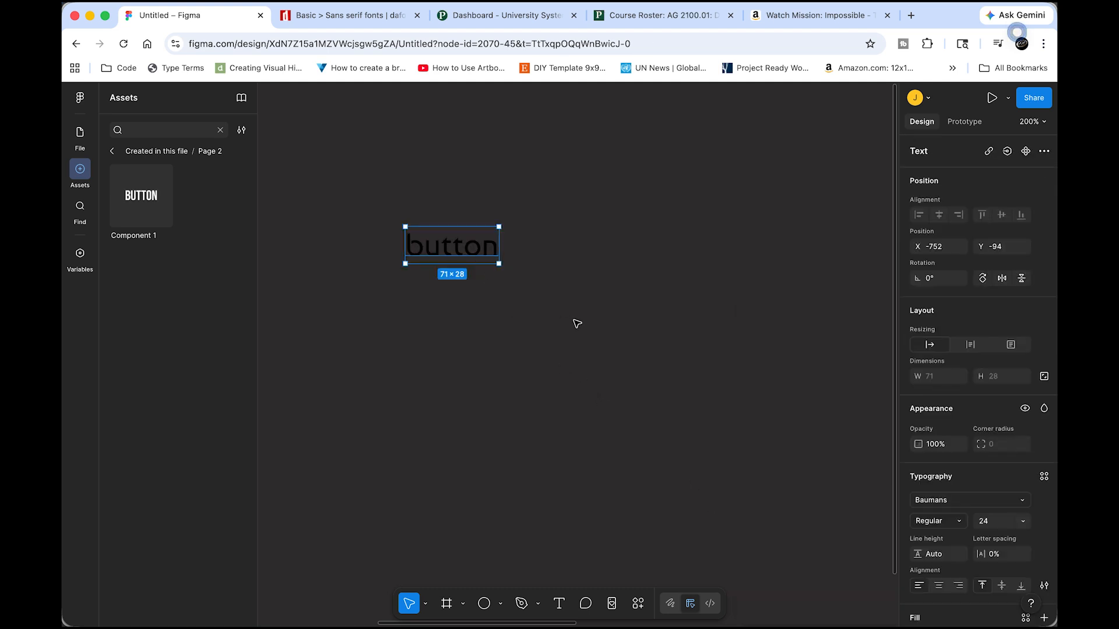
{"action": "key", "text": "shift+a"}
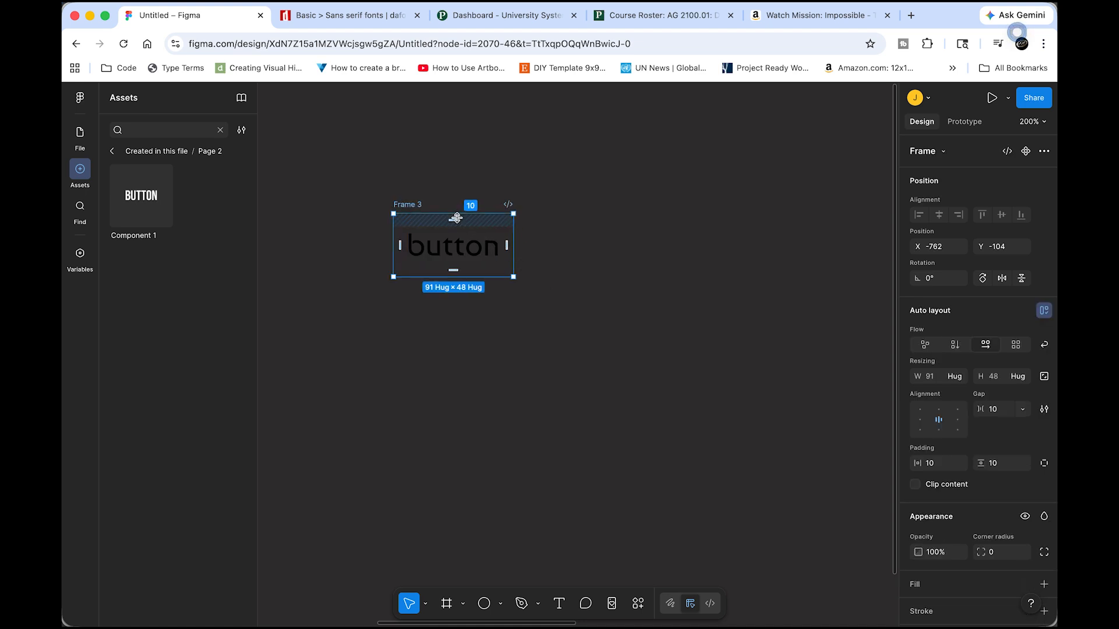
{"action": "left_click_drag", "start_coordinate": [455, 218], "coordinate": [457, 211]}
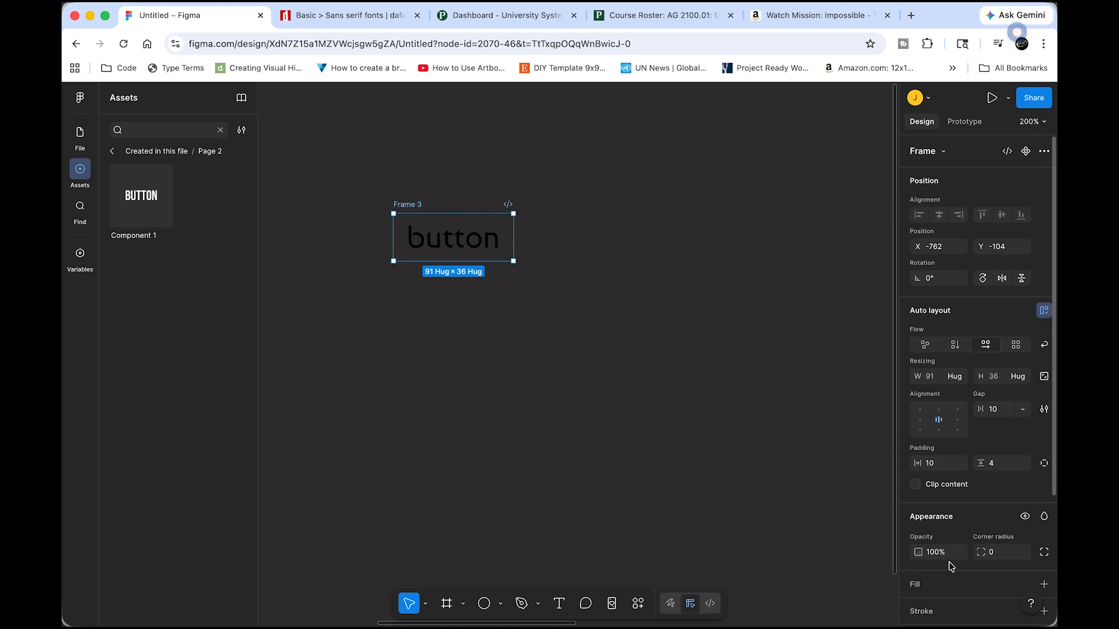
Give the new button frame a solid white fill, FFFFFF
{"action": "scroll", "coordinate": [1023, 564], "scroll_direction": "down", "scroll_amount": 5}
{"action": "left_click", "coordinate": [918, 440]}
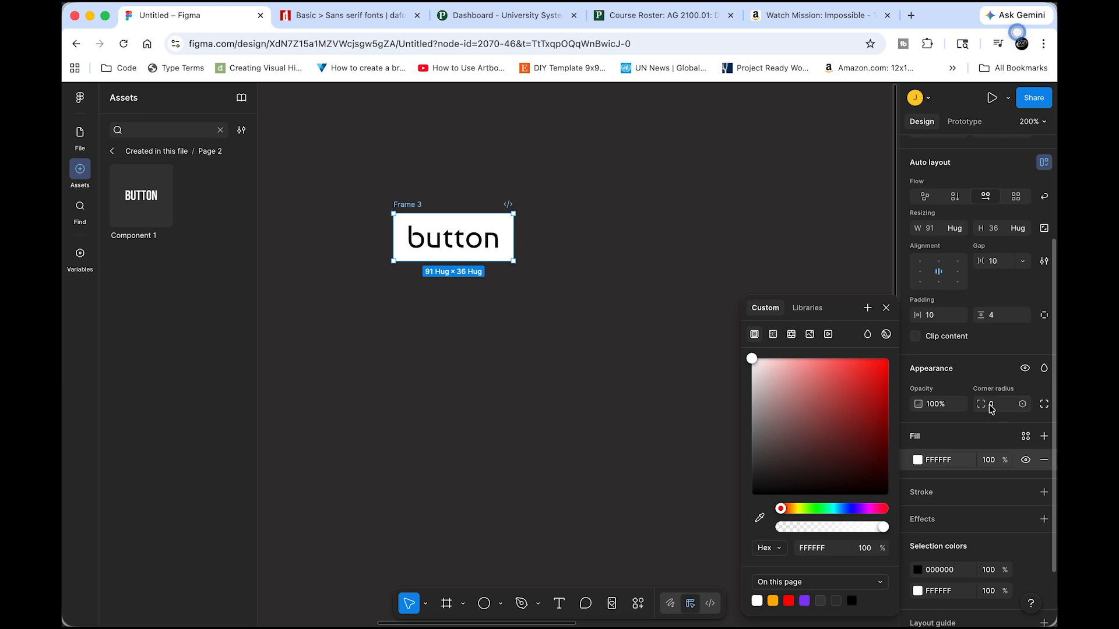
{"action": "left_click", "coordinate": [580, 318]}
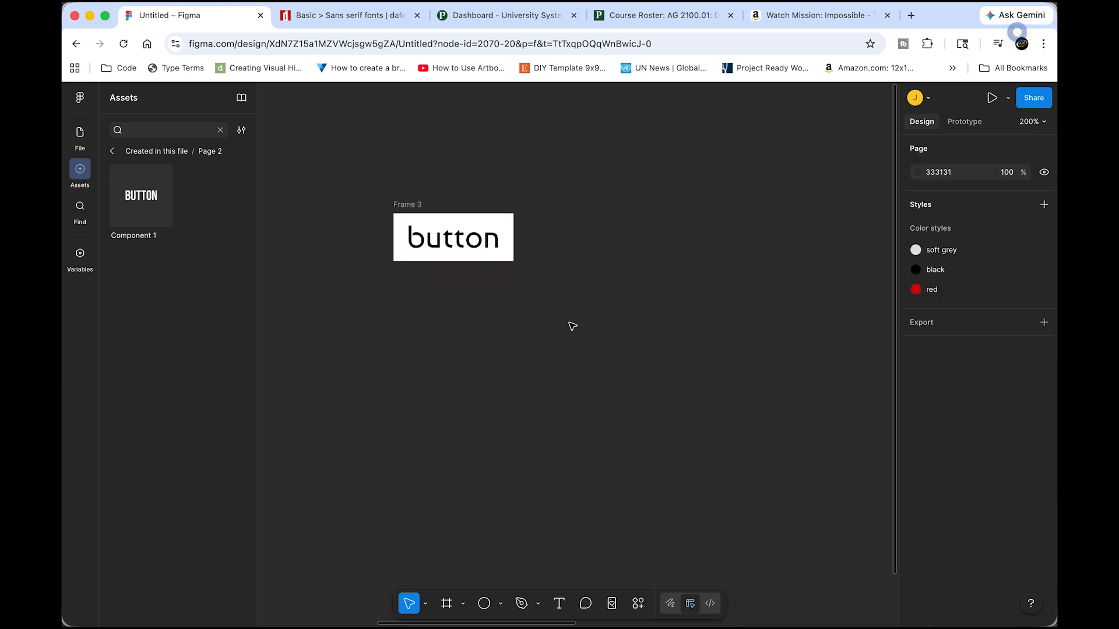
Duplicate the white button frame directly beneath the original, at a Y position of 16
{"action": "left_click", "coordinate": [515, 241]}
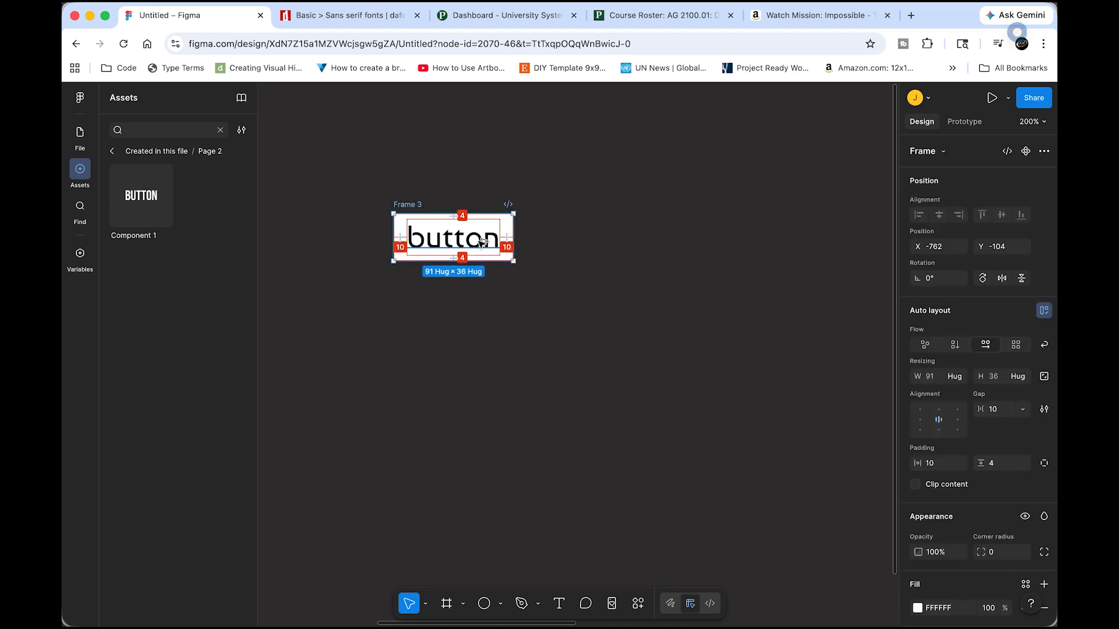
{"action": "left_click_drag", "start_coordinate": [480, 241], "coordinate": [472, 398]}
{"action": "left_click", "coordinate": [629, 405]}
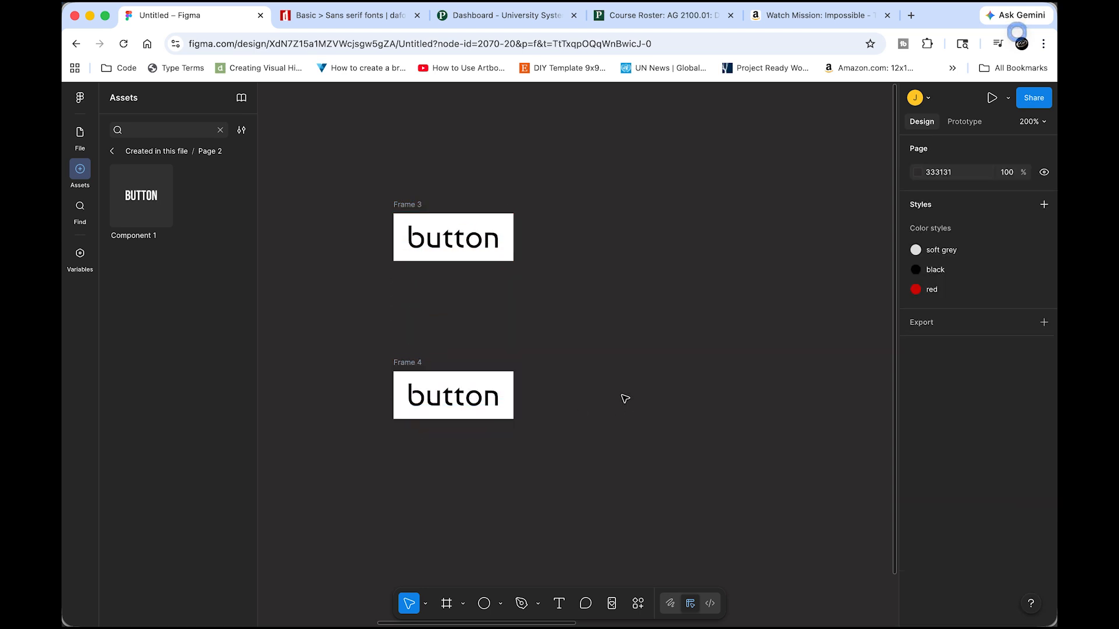
Change the duplicated button frame's fill to a linear gradient and set its 0% stop to black, 000000
{"action": "left_click", "coordinate": [503, 374]}
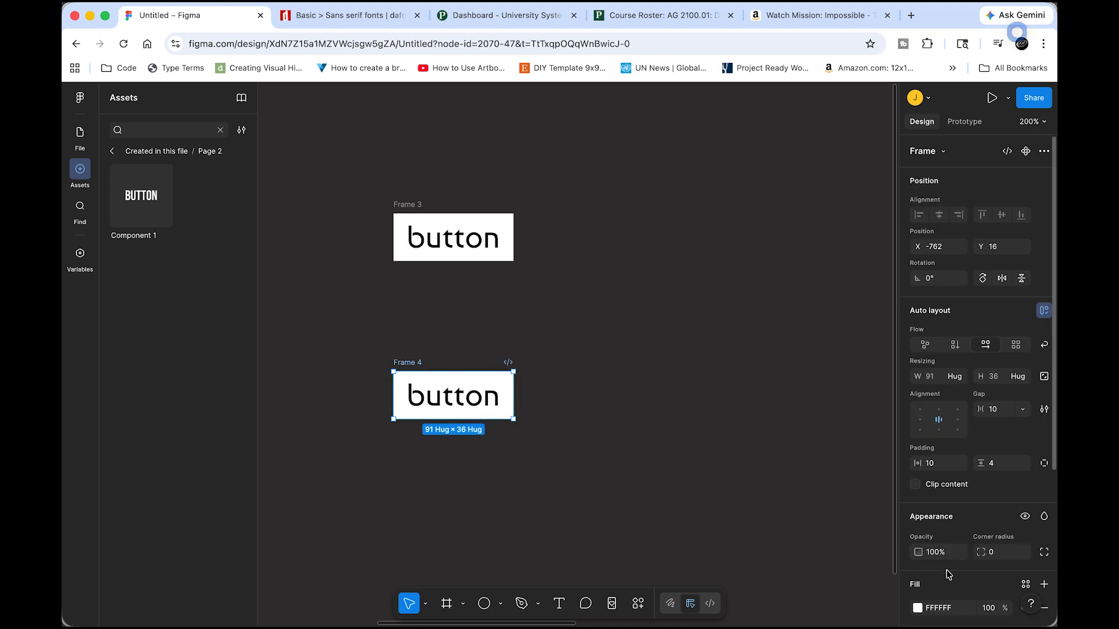
{"action": "scroll", "coordinate": [949, 574], "scroll_direction": "down", "scroll_amount": 2}
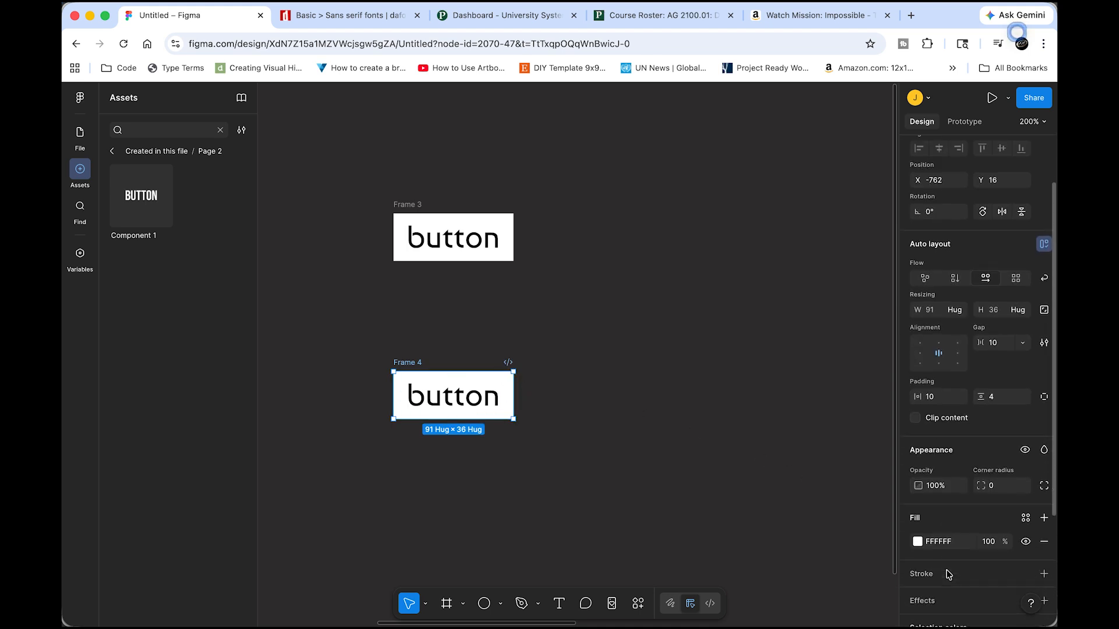
{"action": "left_click", "coordinate": [918, 542]}
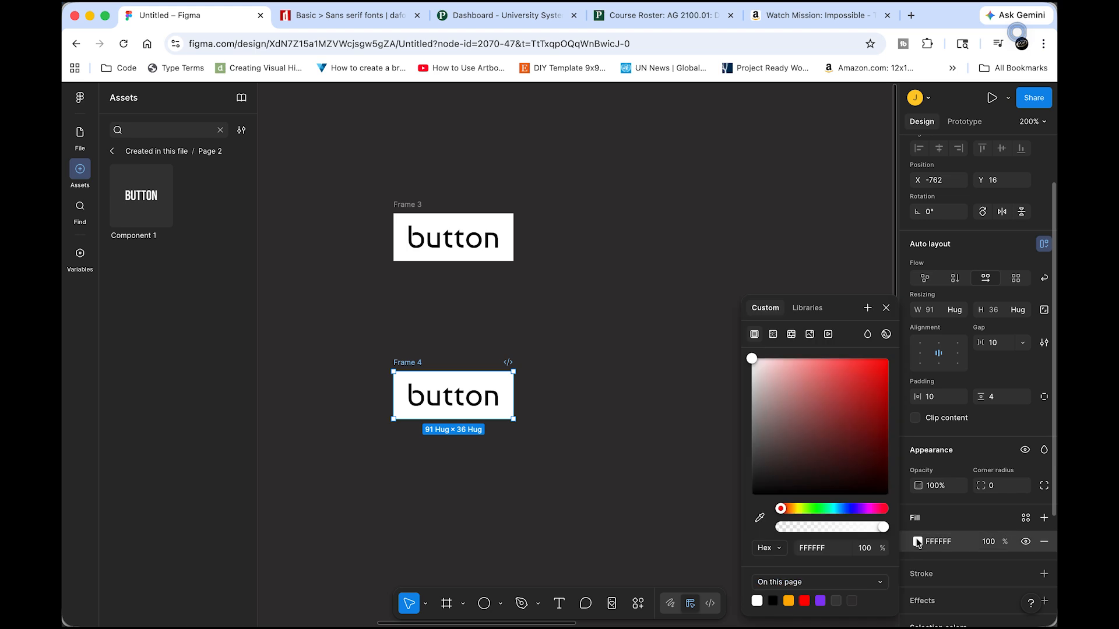
{"action": "left_click", "coordinate": [772, 334]}
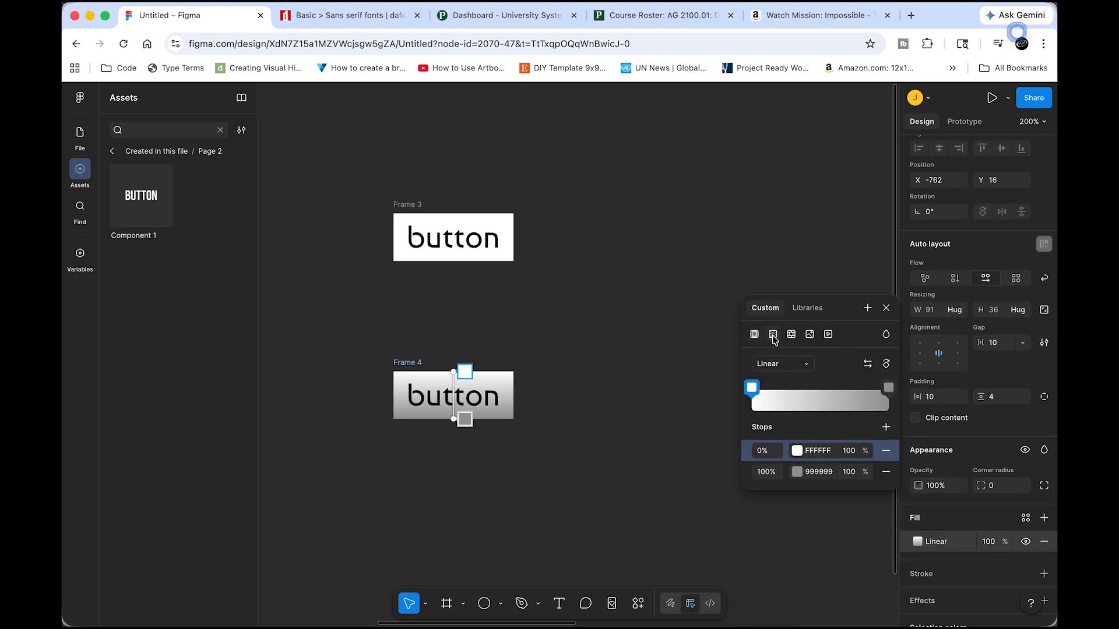
{"action": "left_click", "coordinate": [752, 388]}
{"action": "left_click_drag", "start_coordinate": [632, 455], "coordinate": [554, 521]}
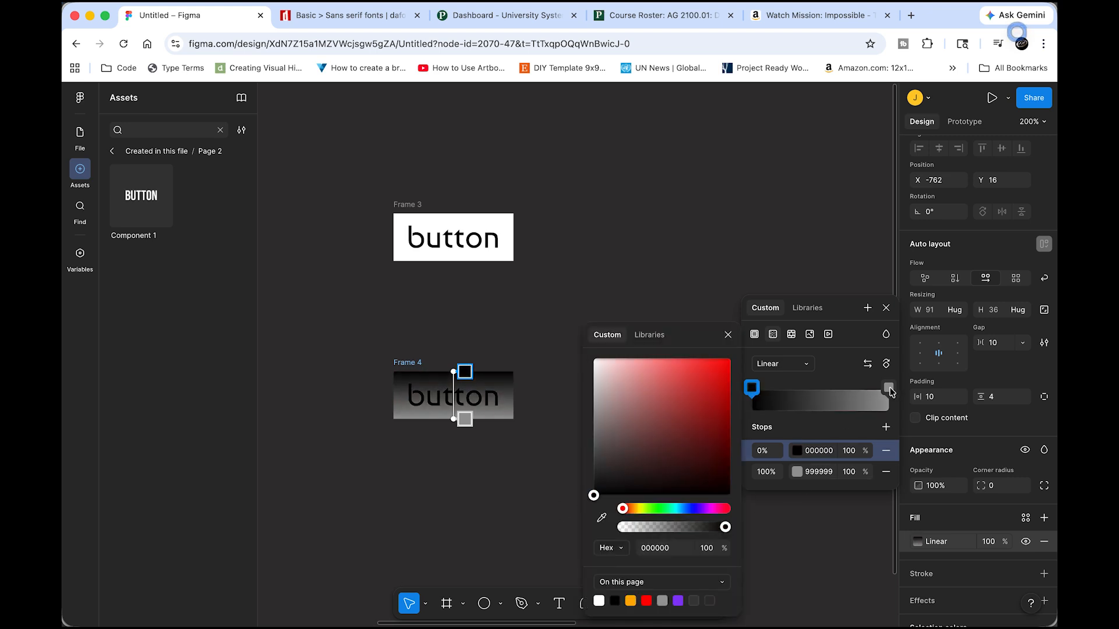
Set the gradient's 100% stop to dark blue, 0F0083
{"action": "left_click", "coordinate": [889, 389]}
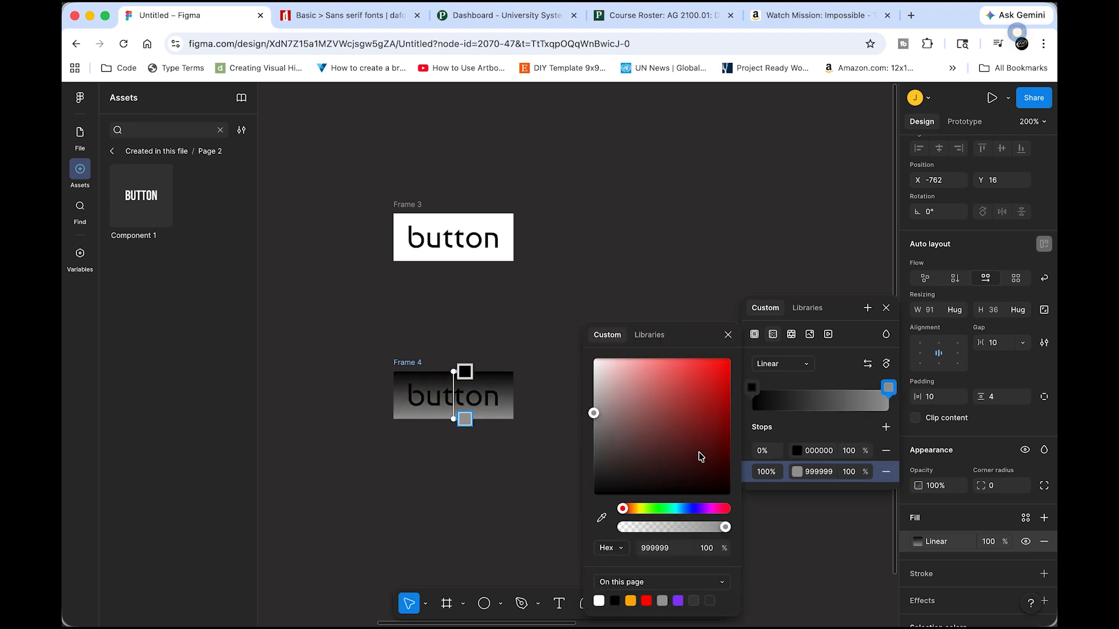
{"action": "left_click", "coordinate": [693, 509]}
{"action": "left_click_drag", "start_coordinate": [708, 422], "coordinate": [743, 431]}
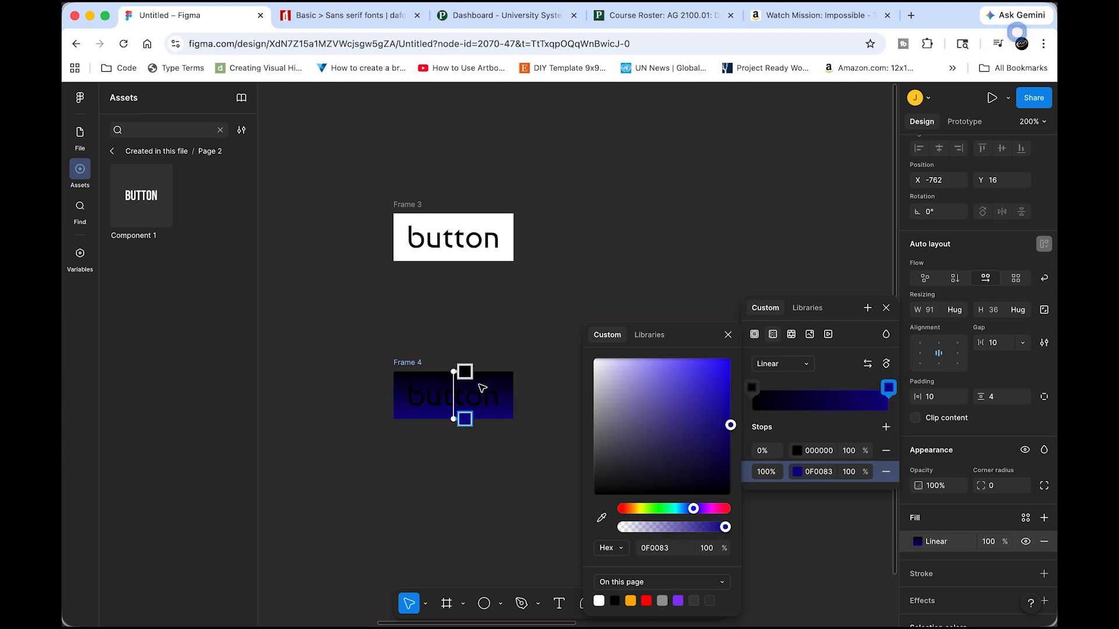
Rotate the gradient to run horizontally from black to dark blue, and select the button text inside that frame
{"action": "left_click_drag", "start_coordinate": [455, 373], "coordinate": [504, 399]}
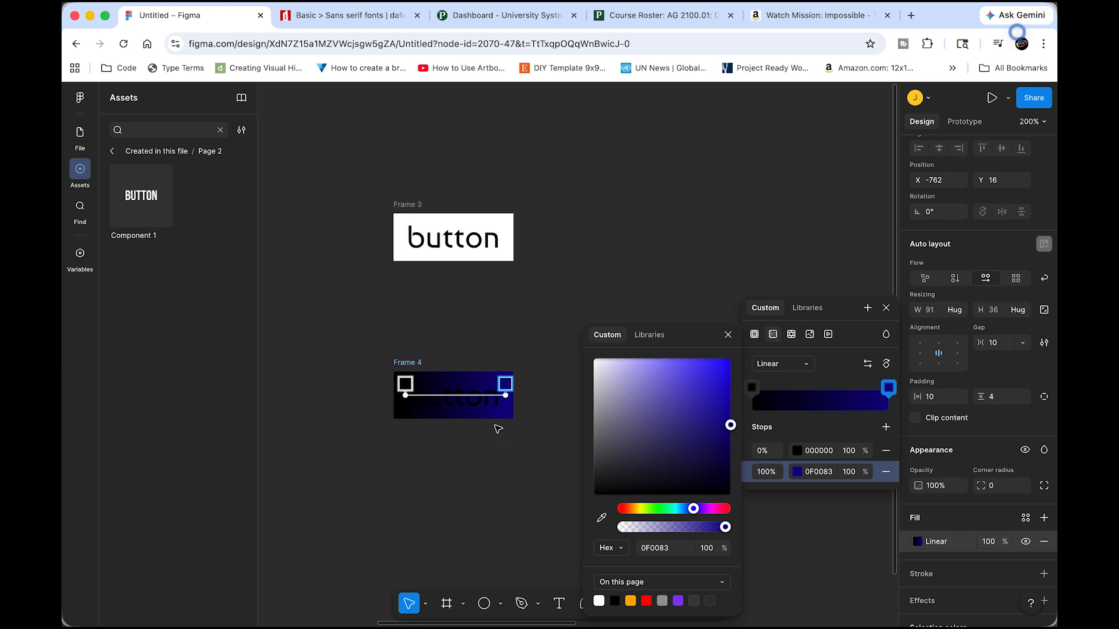
{"action": "key", "text": "Escape"}
{"action": "left_click", "coordinate": [481, 408]}
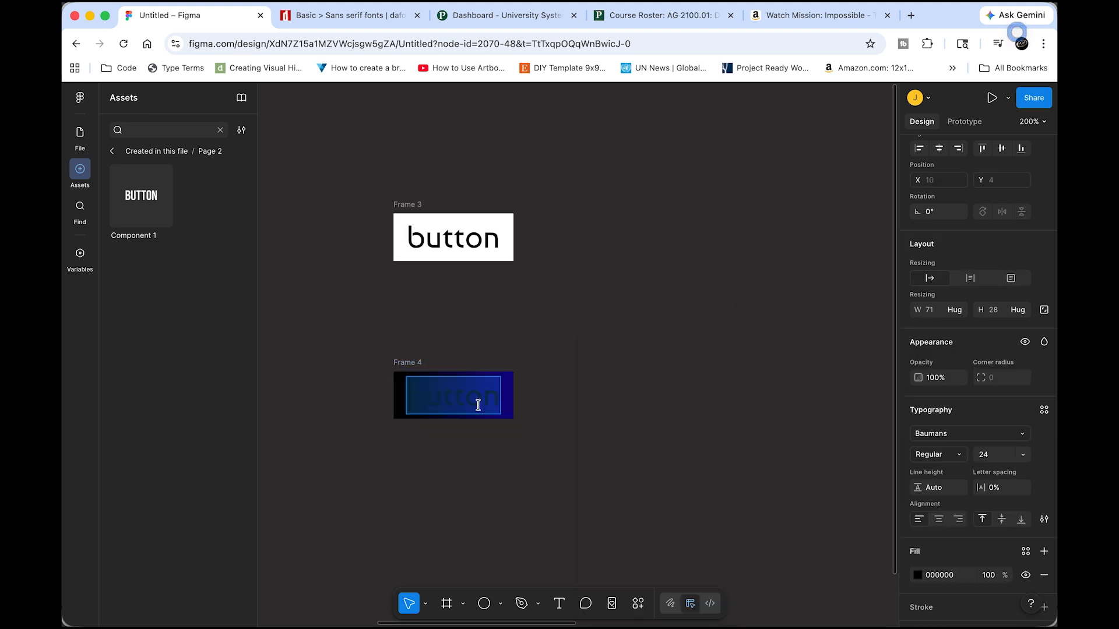
Change the fill of the button text in the gradient frame to white, FFFFFF
{"action": "left_click", "coordinate": [918, 575]}
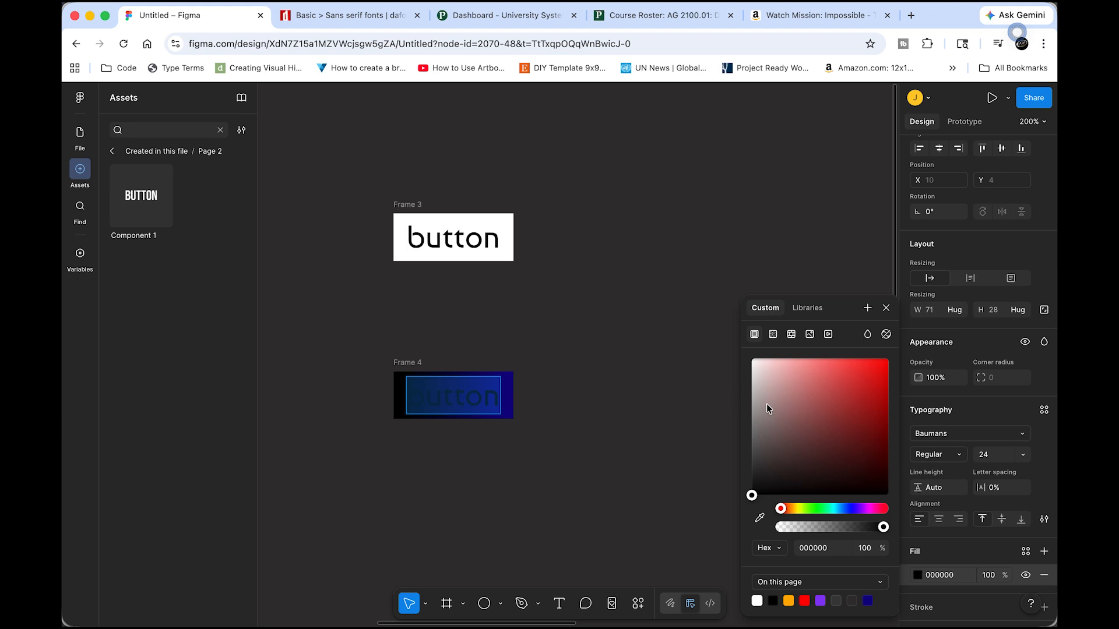
{"action": "left_click_drag", "start_coordinate": [766, 405], "coordinate": [722, 331]}
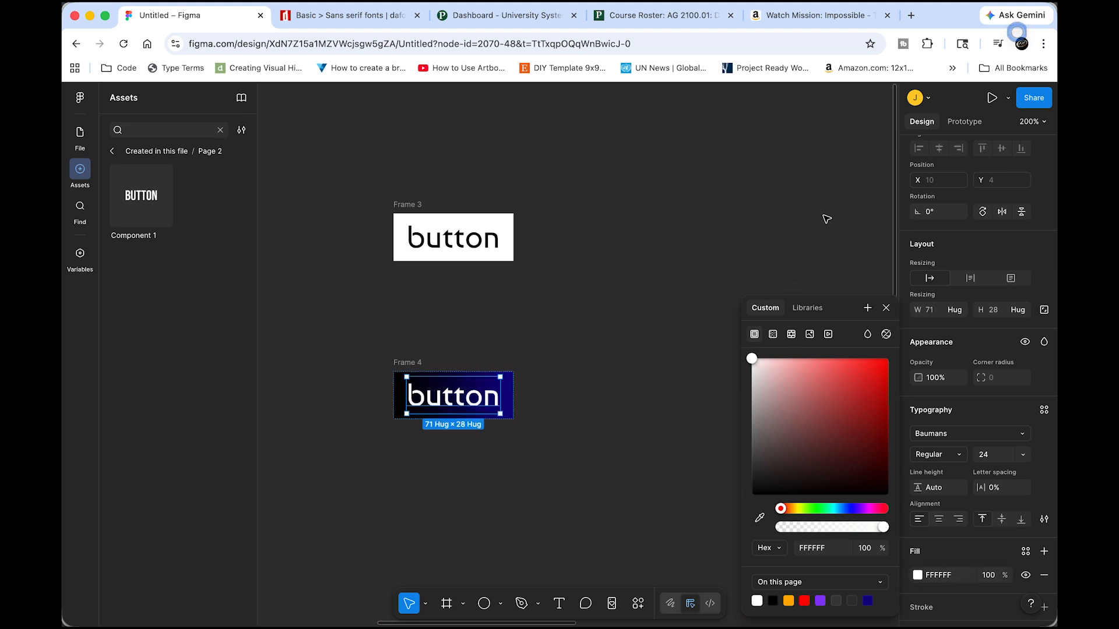
{"action": "left_click", "coordinate": [885, 308]}
Combine the white button frame and the gradient button frame into one component set
{"action": "left_click_drag", "start_coordinate": [346, 175], "coordinate": [592, 451]}
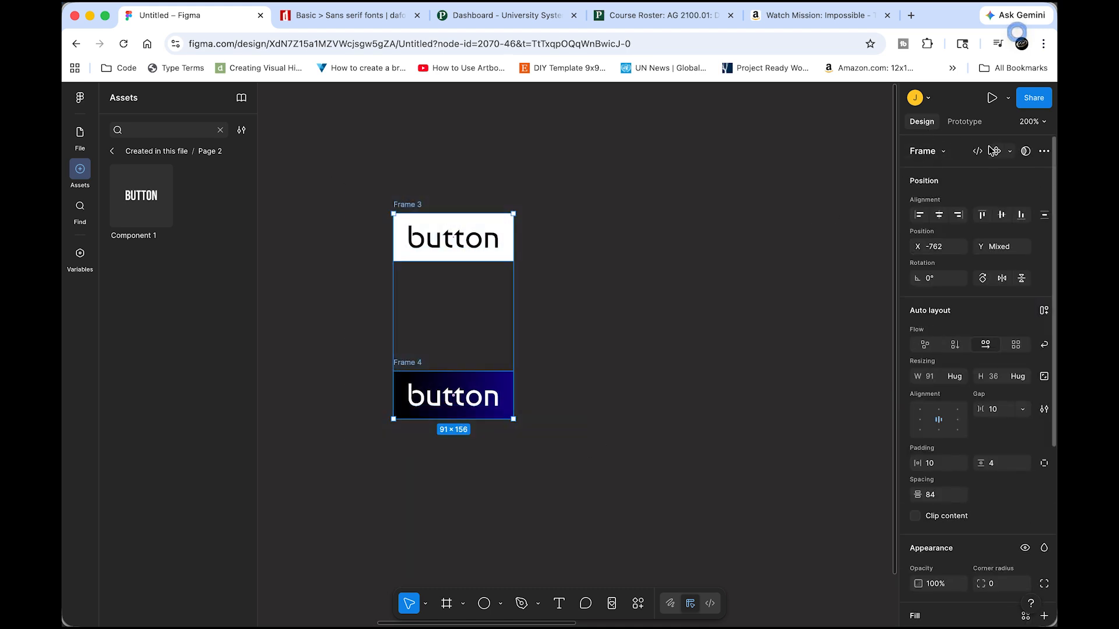
{"action": "left_click", "coordinate": [1010, 152]}
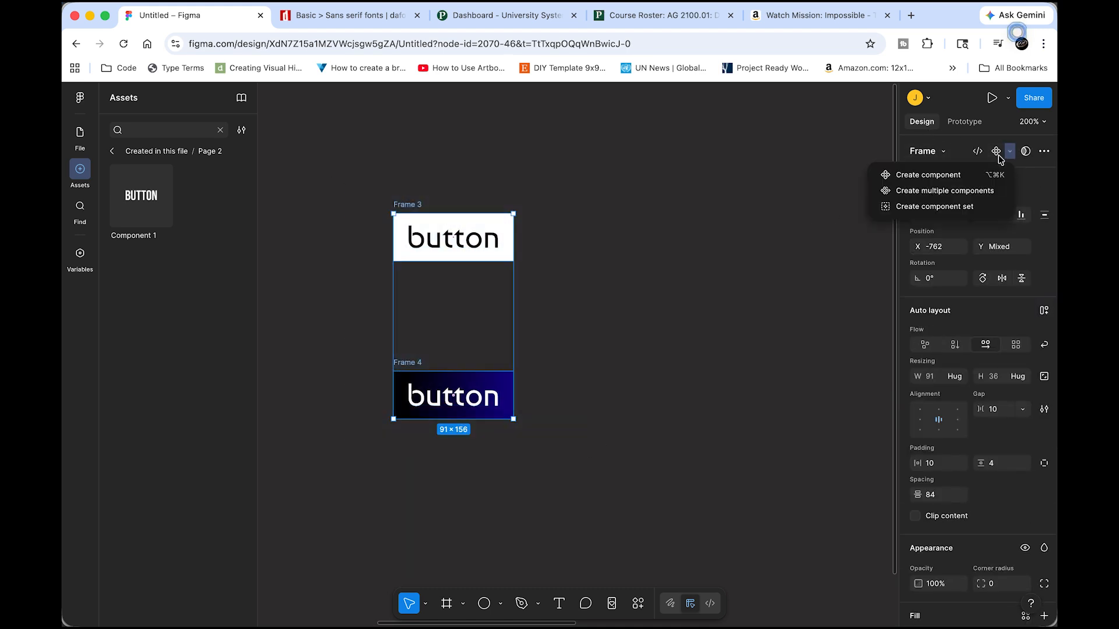
{"action": "left_click", "coordinate": [948, 208]}
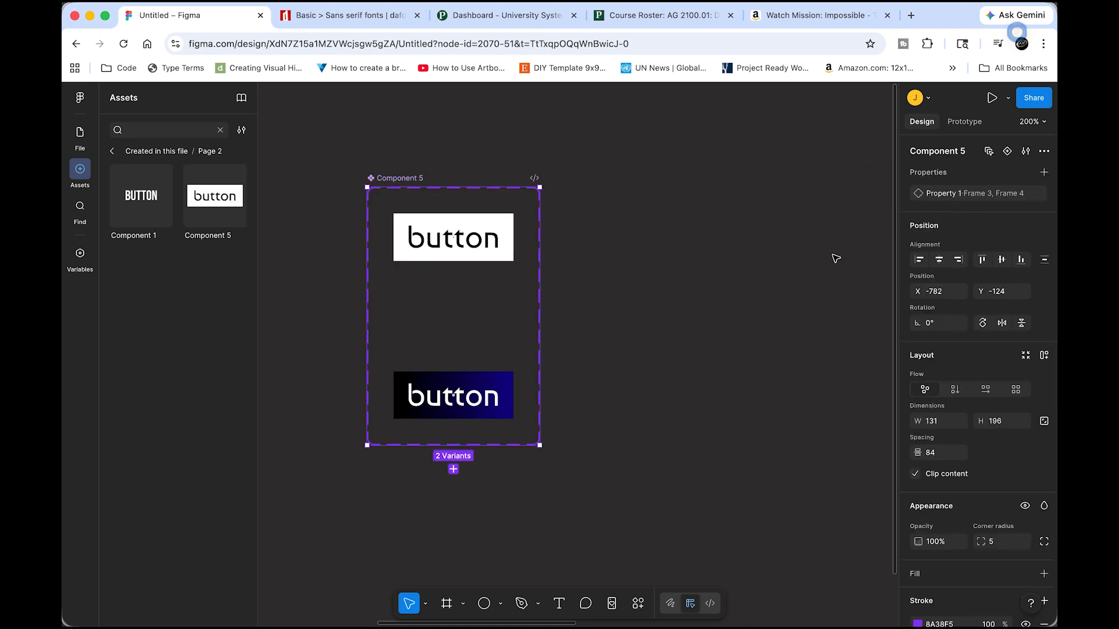
Add a While hovering interaction that changes the white button variant to the gradient variant
{"action": "left_click", "coordinate": [963, 124]}
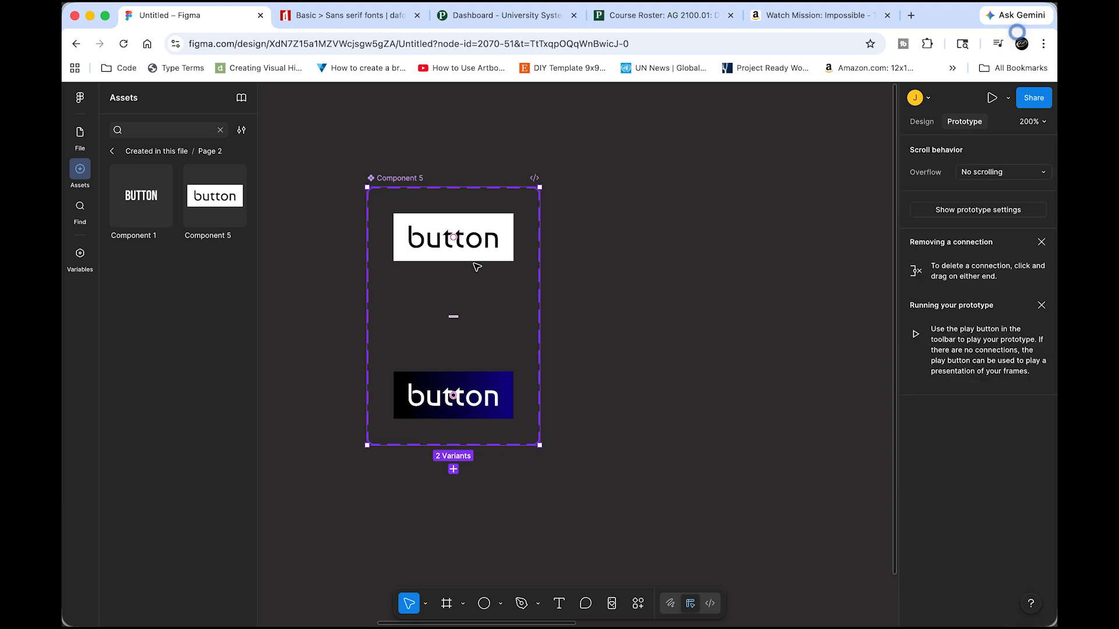
{"action": "left_click", "coordinate": [510, 249]}
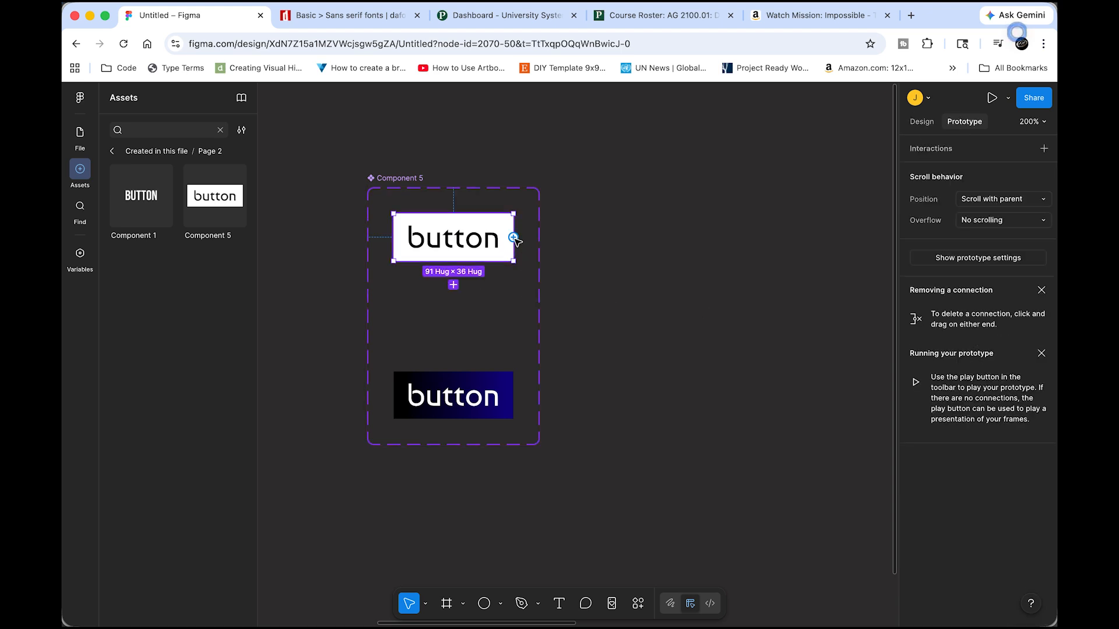
{"action": "left_click_drag", "start_coordinate": [514, 237], "coordinate": [449, 386]}
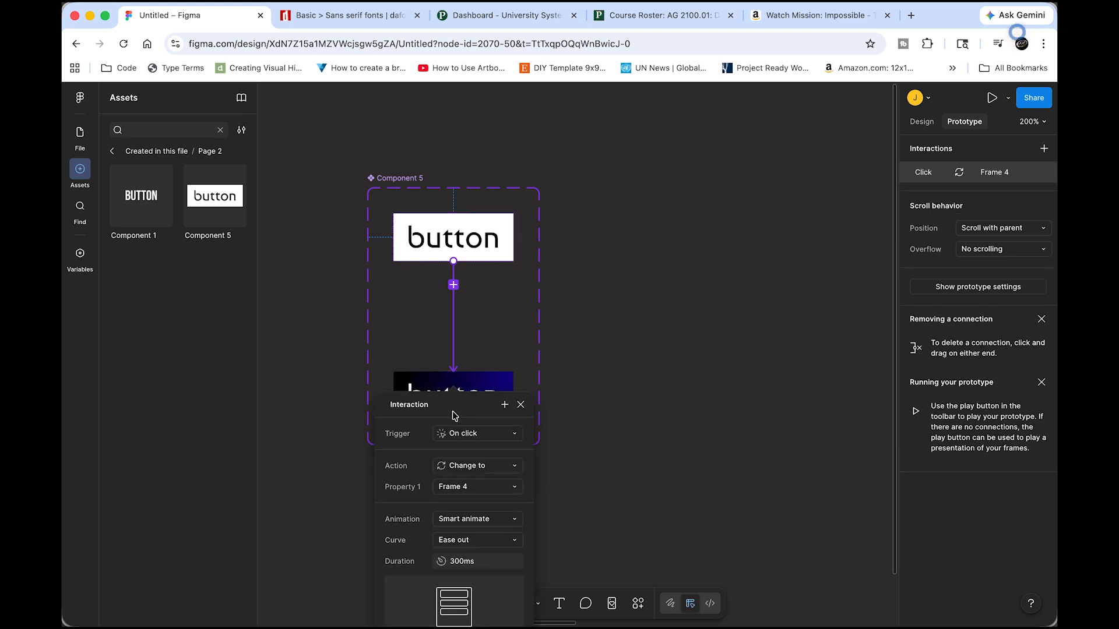
{"action": "left_click", "coordinate": [515, 436]}
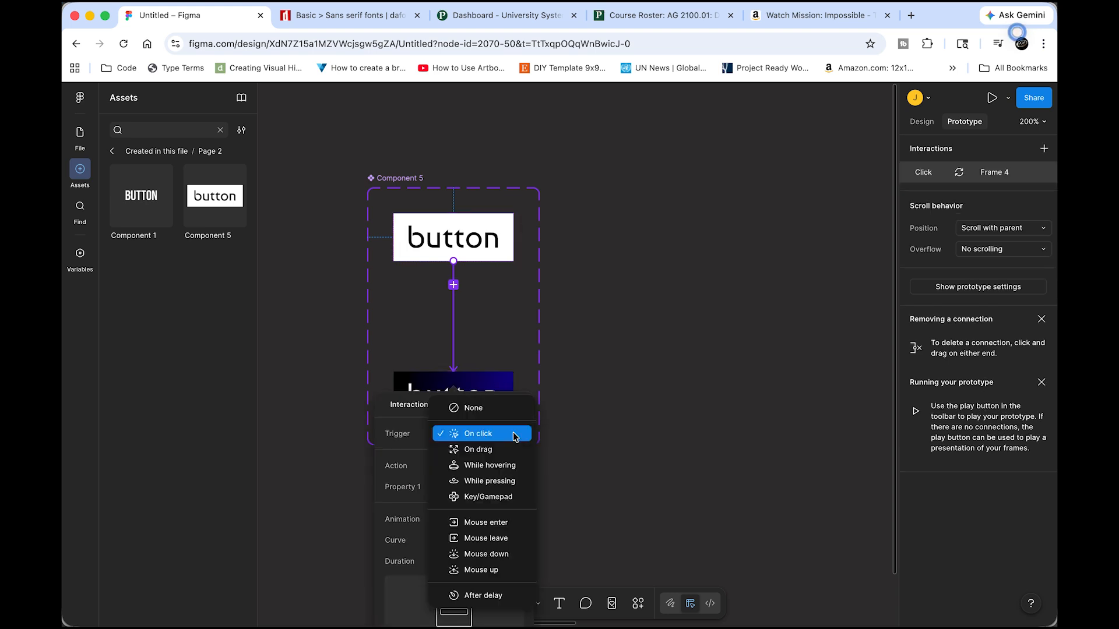
{"action": "left_click", "coordinate": [506, 465]}
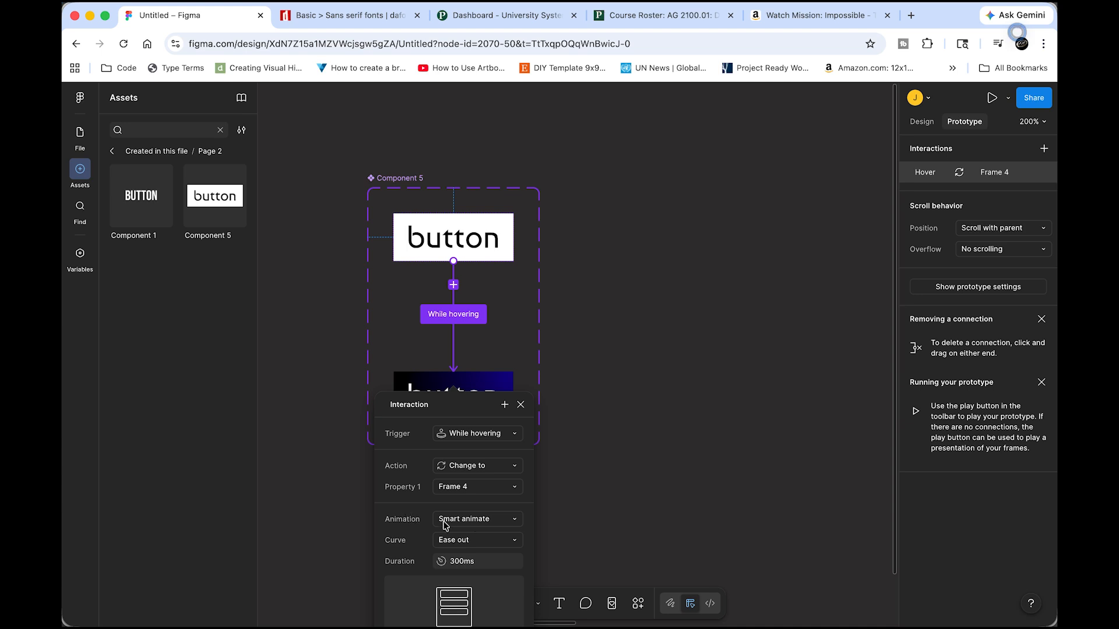
{"action": "left_click", "coordinate": [639, 446]}
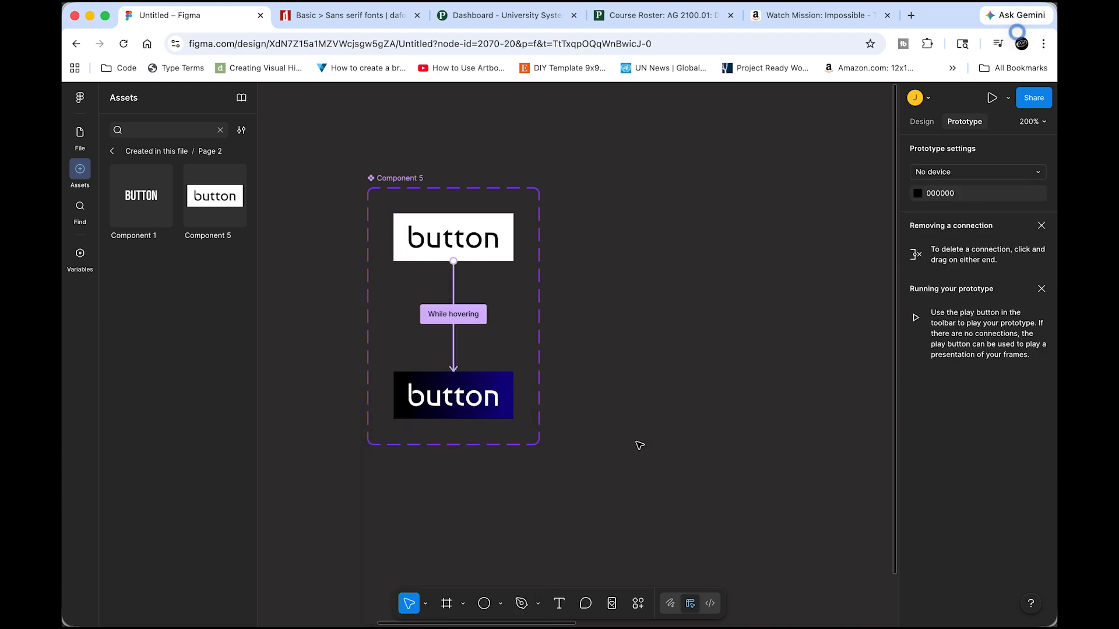
{"action": "left_click", "coordinate": [919, 121]}
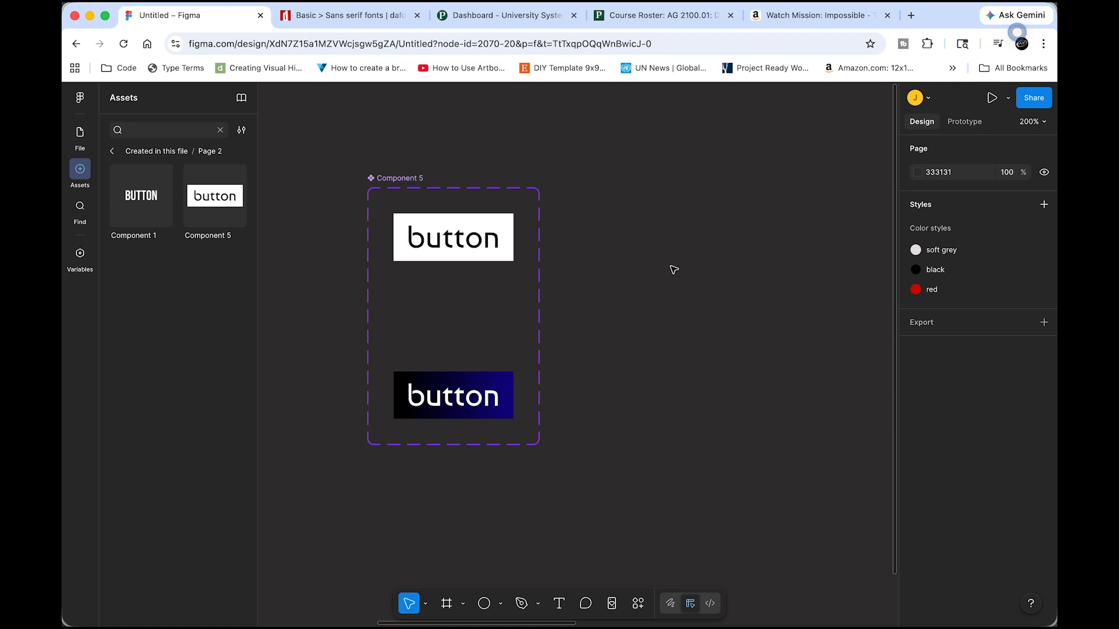
Place an instance of the new white button component in Frame 1 beneath HOME, at X 94, Y 165
{"action": "key", "text": "shift+1"}
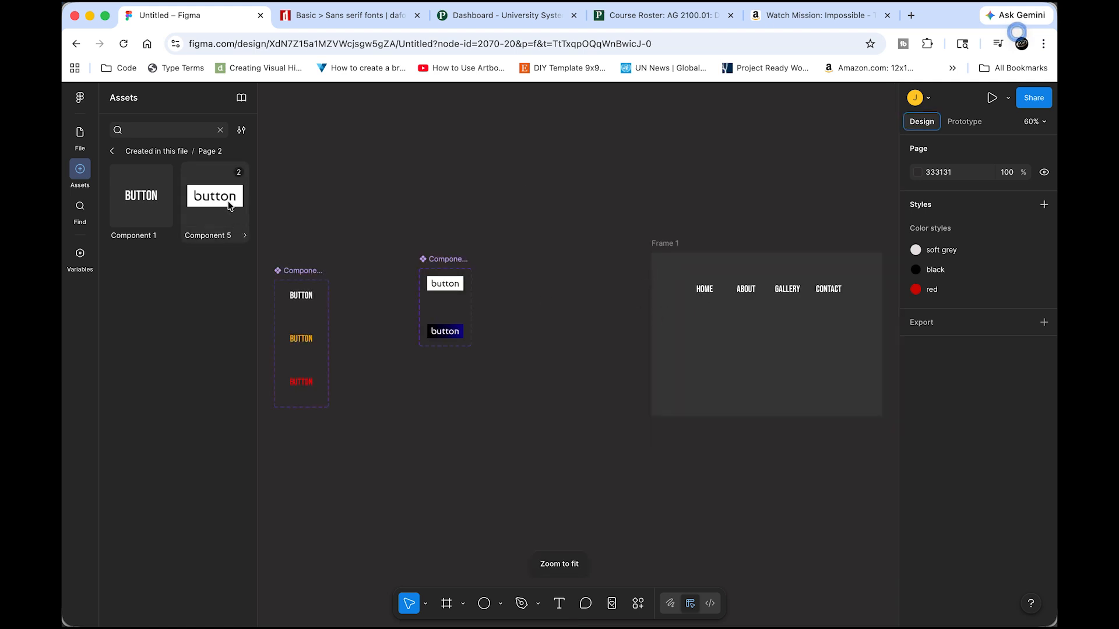
{"action": "left_click_drag", "start_coordinate": [229, 205], "coordinate": [717, 331]}
{"action": "left_click_drag", "start_coordinate": [816, 343], "coordinate": [594, 368]}
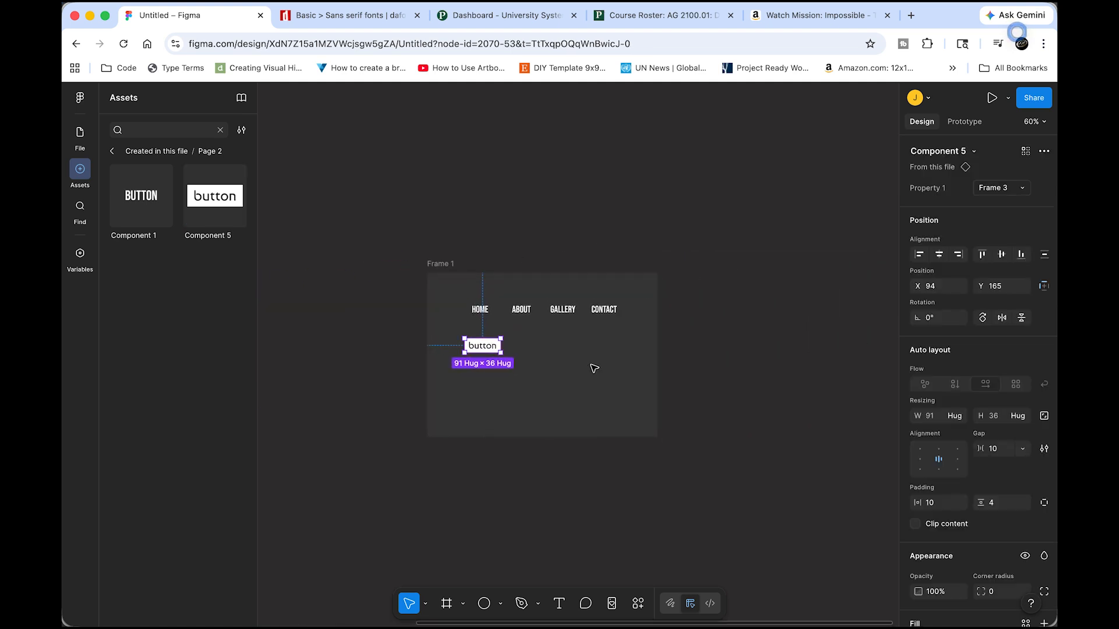
Duplicate the white button instance across Frame 1 to make a row of four
{"action": "key", "text": "shift+0"}
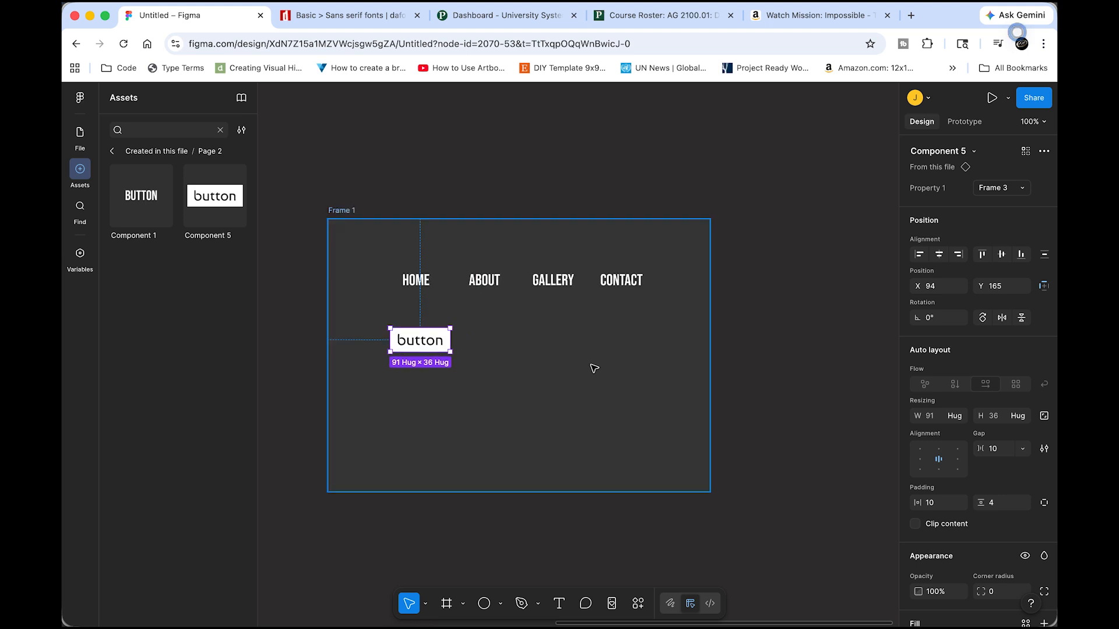
{"action": "left_click_drag", "start_coordinate": [438, 343], "coordinate": [646, 345]}
{"action": "left_click", "coordinate": [408, 376]}
Relabel the four white button instances as home, about, gallery and contact
{"action": "double_click", "coordinate": [426, 343]}
{"action": "double_click", "coordinate": [424, 341]}
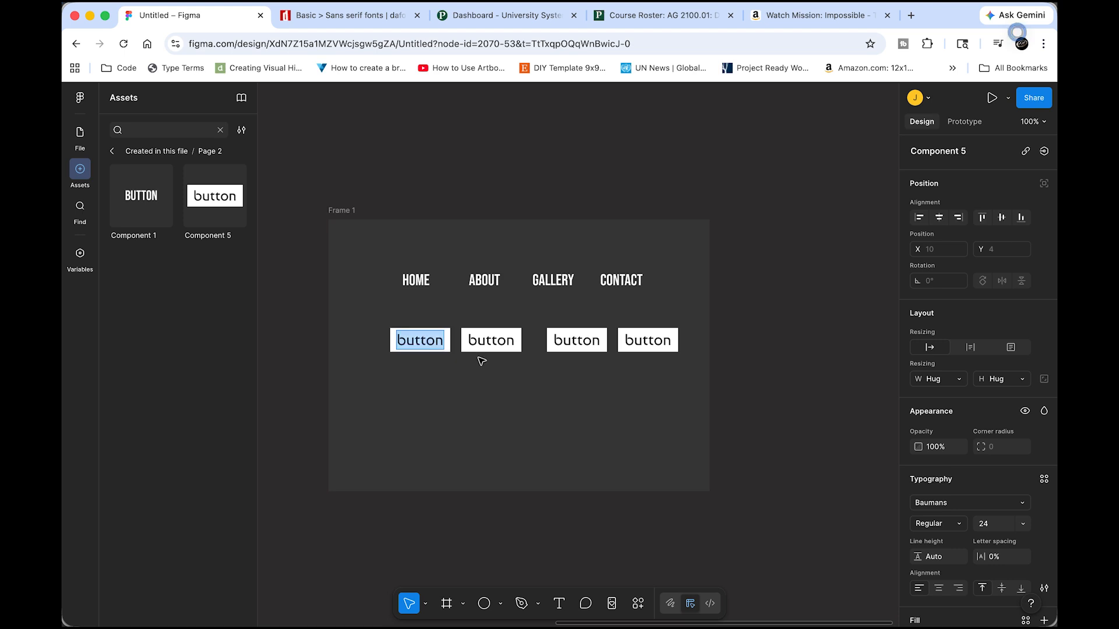
{"action": "type", "text": "home"}
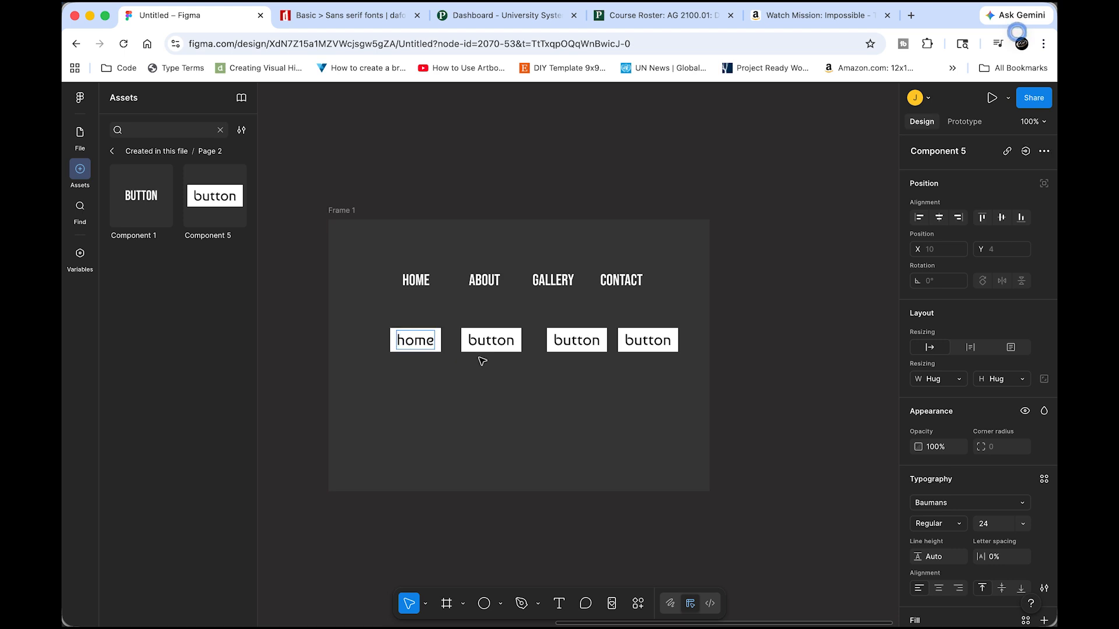
{"action": "double_click", "coordinate": [497, 342]}
{"action": "type", "text": "about"}
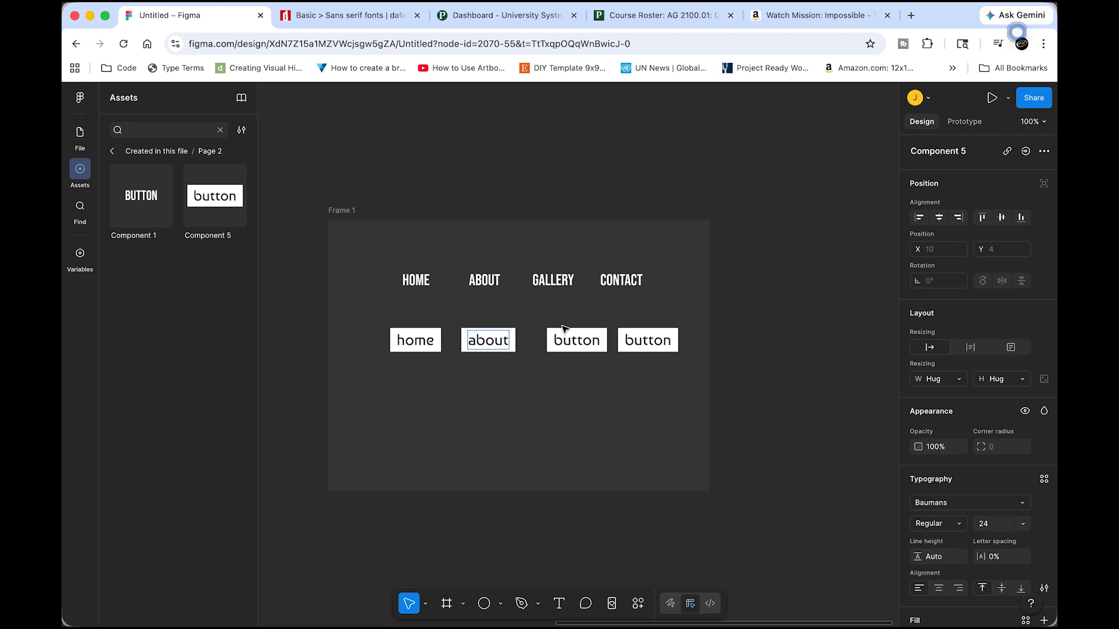
{"action": "double_click", "coordinate": [570, 342]}
{"action": "type", "text": "g"}
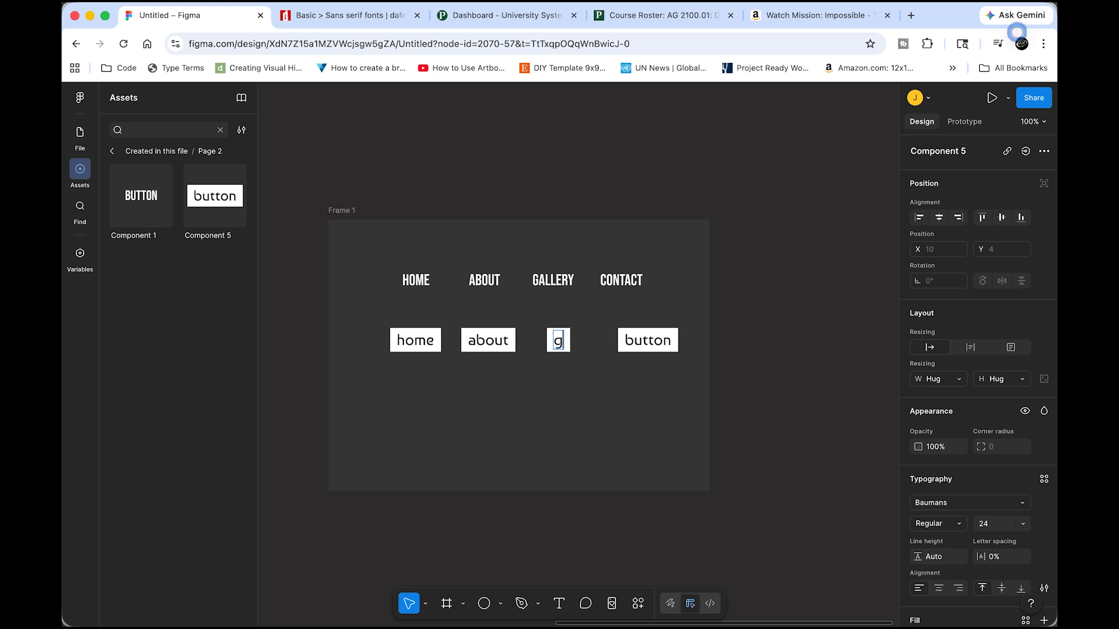
{"action": "type", "text": "allery"}
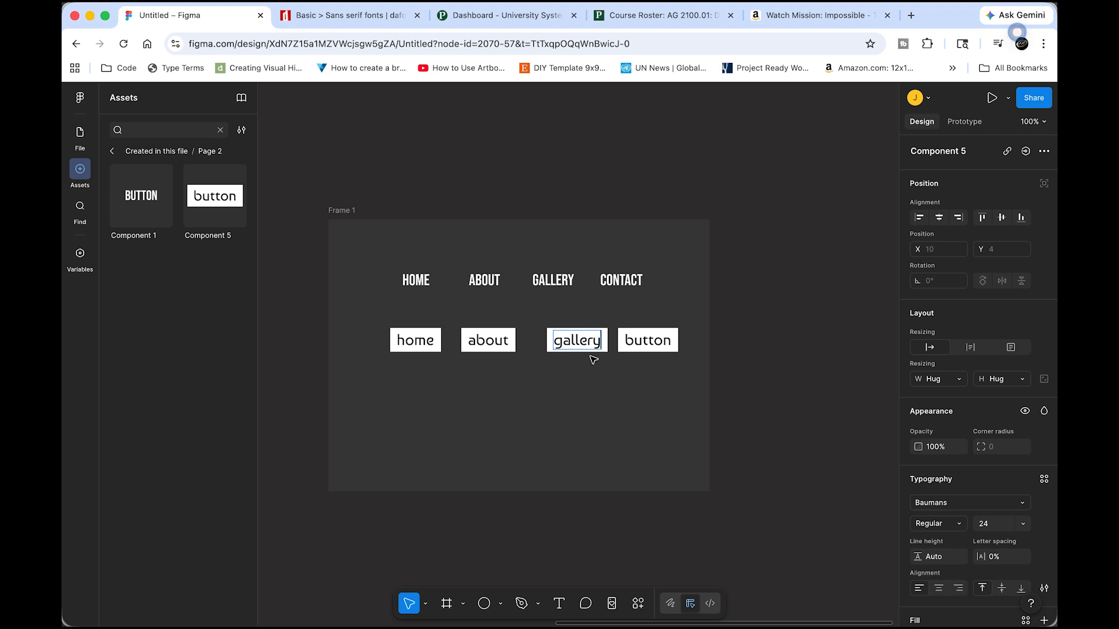
{"action": "double_click", "coordinate": [632, 341]}
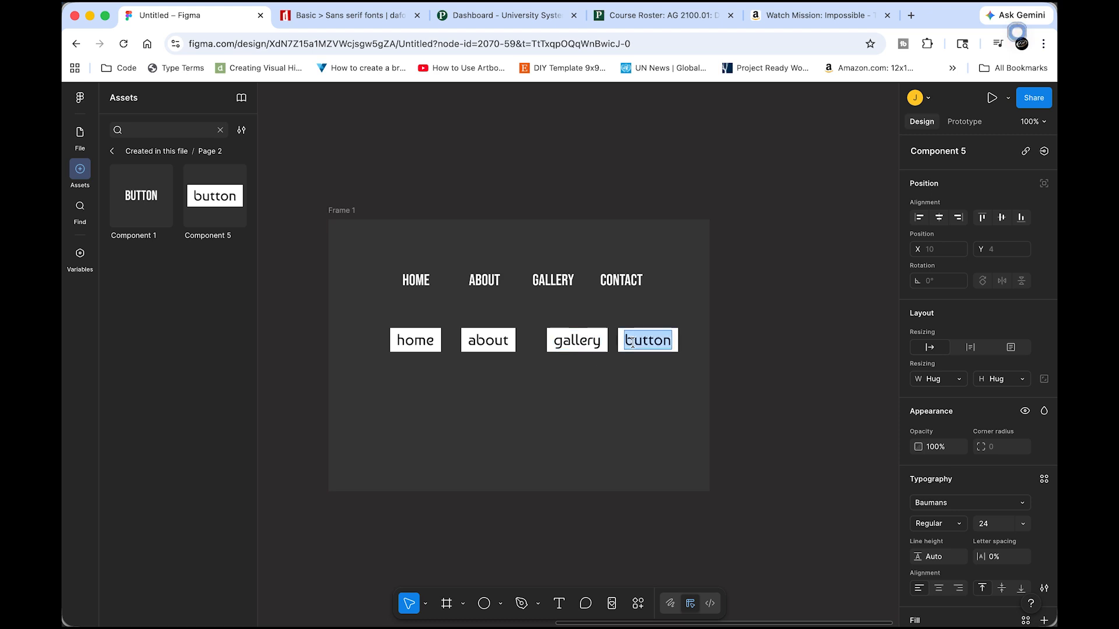
{"action": "type", "text": "contact"}
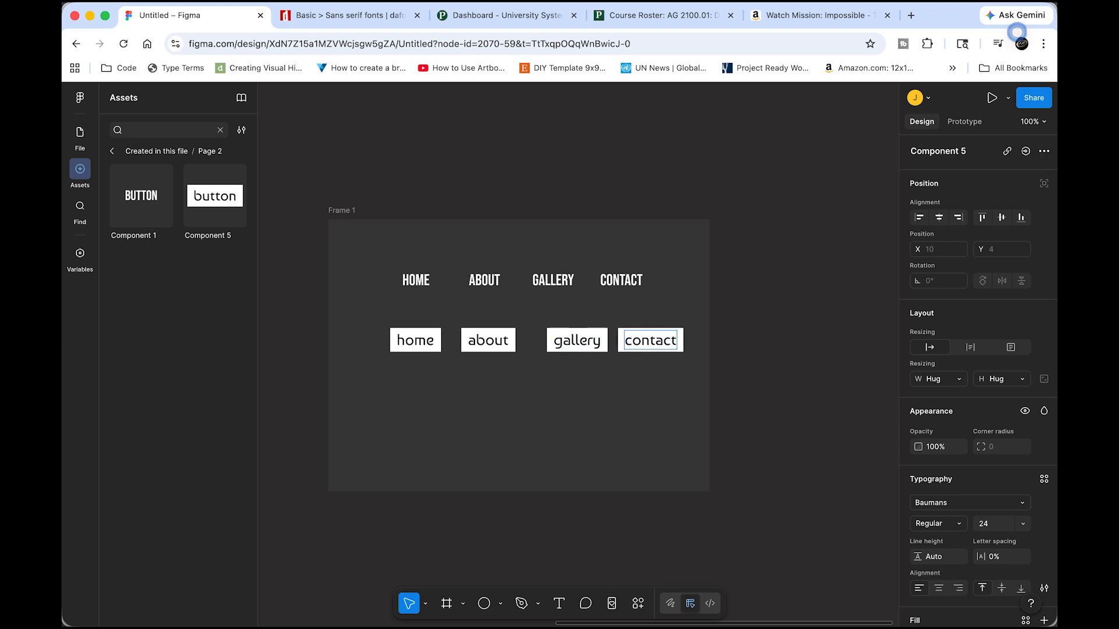
{"action": "left_click", "coordinate": [436, 383]}
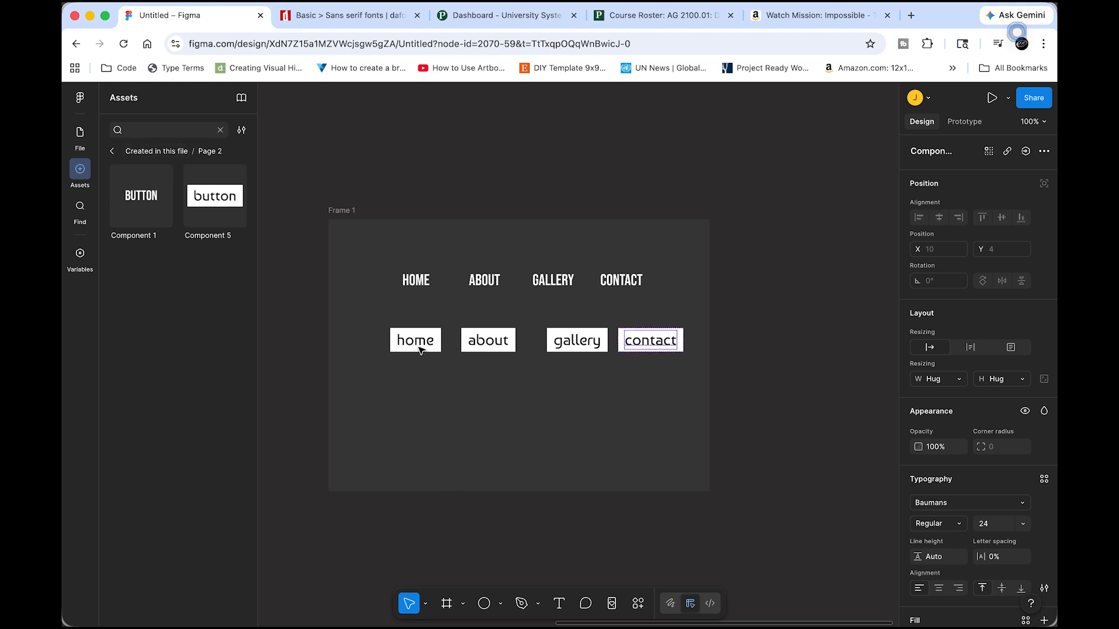
Group the four white buttons in a horizontal auto layout and tighten the gap between them
{"action": "left_click_drag", "start_coordinate": [358, 312], "coordinate": [699, 390]}
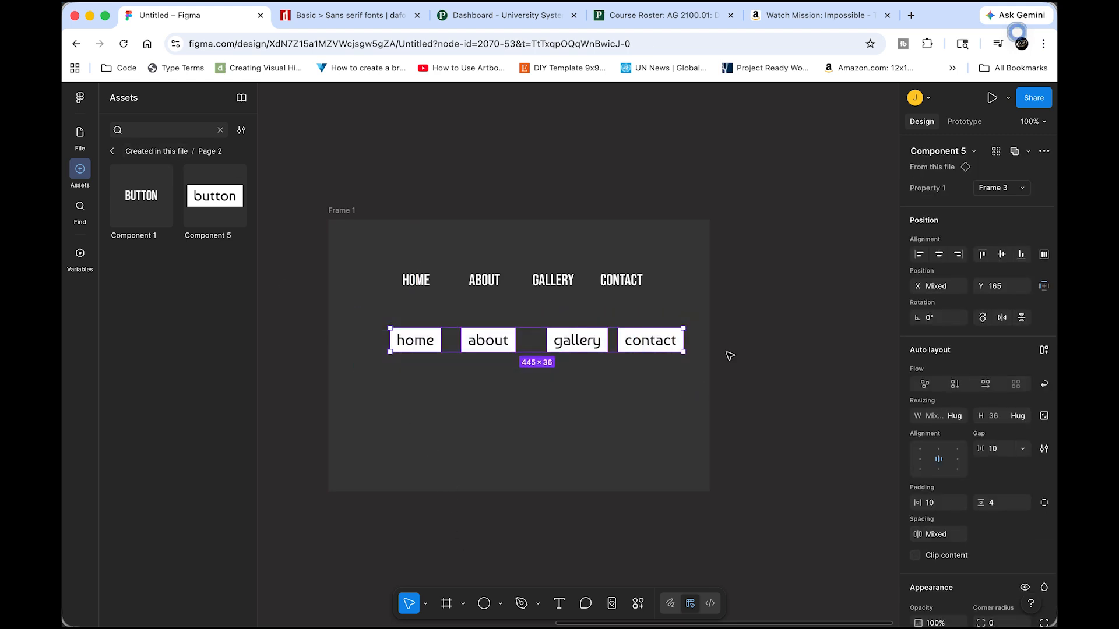
{"action": "left_click", "coordinate": [1044, 352]}
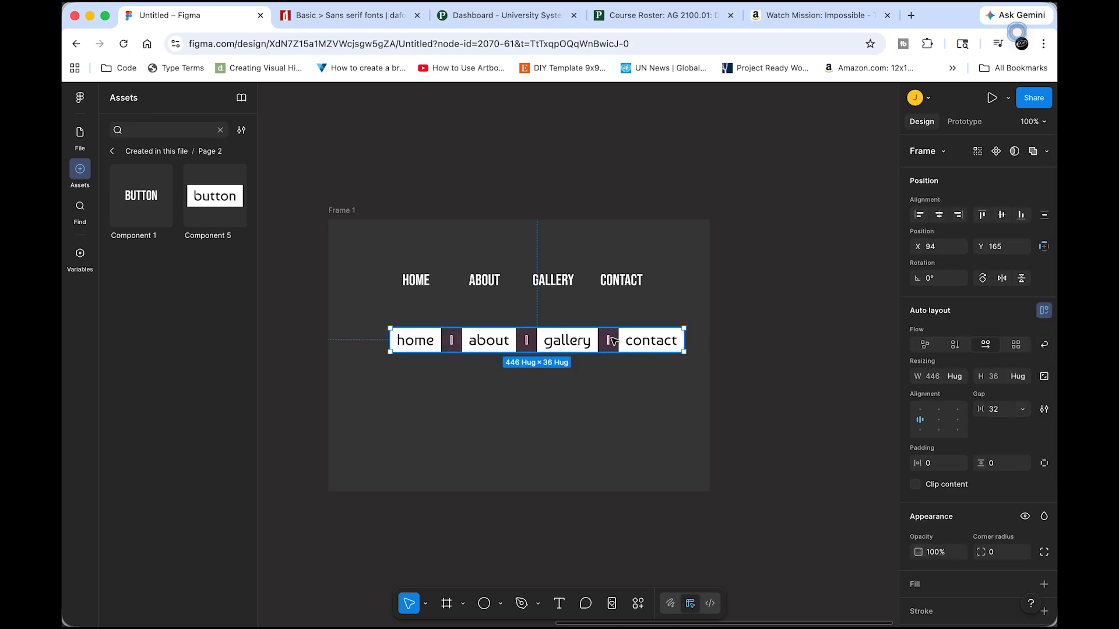
{"action": "left_click_drag", "start_coordinate": [609, 338], "coordinate": [590, 338]}
{"action": "left_click", "coordinate": [775, 361]}
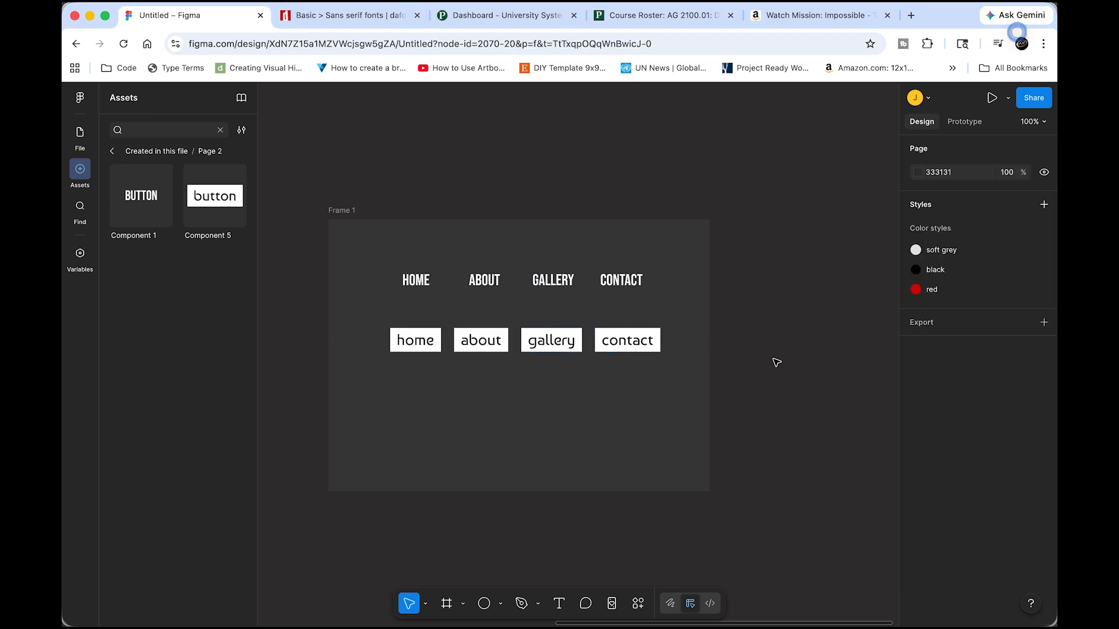
Preview the prototype to check both rows of menu buttons, and close the preview
{"action": "left_click", "coordinate": [991, 99]}
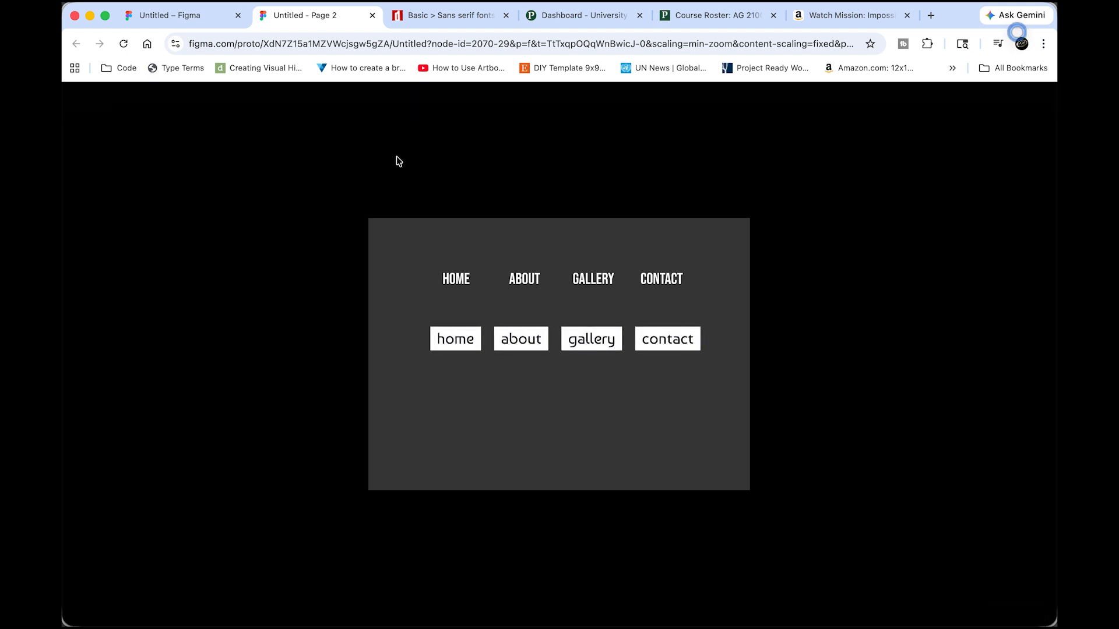
{"action": "left_click", "coordinate": [372, 15]}
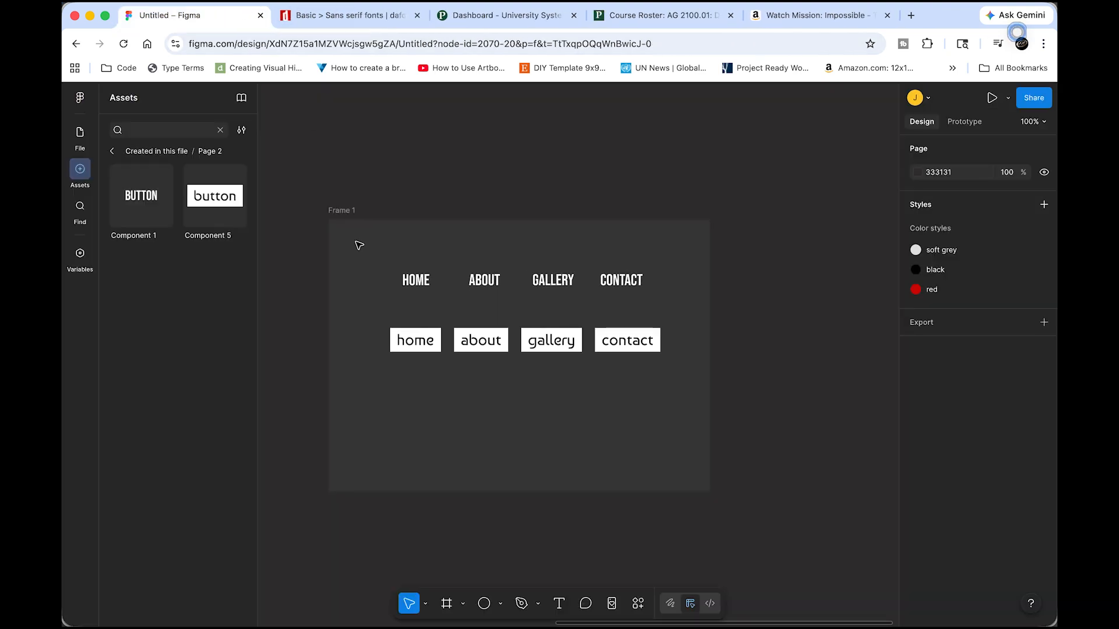
Add a text layer reading "button" on the empty canvas between the white button component set and Frame 1
{"action": "left_click_drag", "start_coordinate": [357, 322], "coordinate": [597, 326]}
{"action": "left_click_drag", "start_coordinate": [502, 324], "coordinate": [529, 328]}
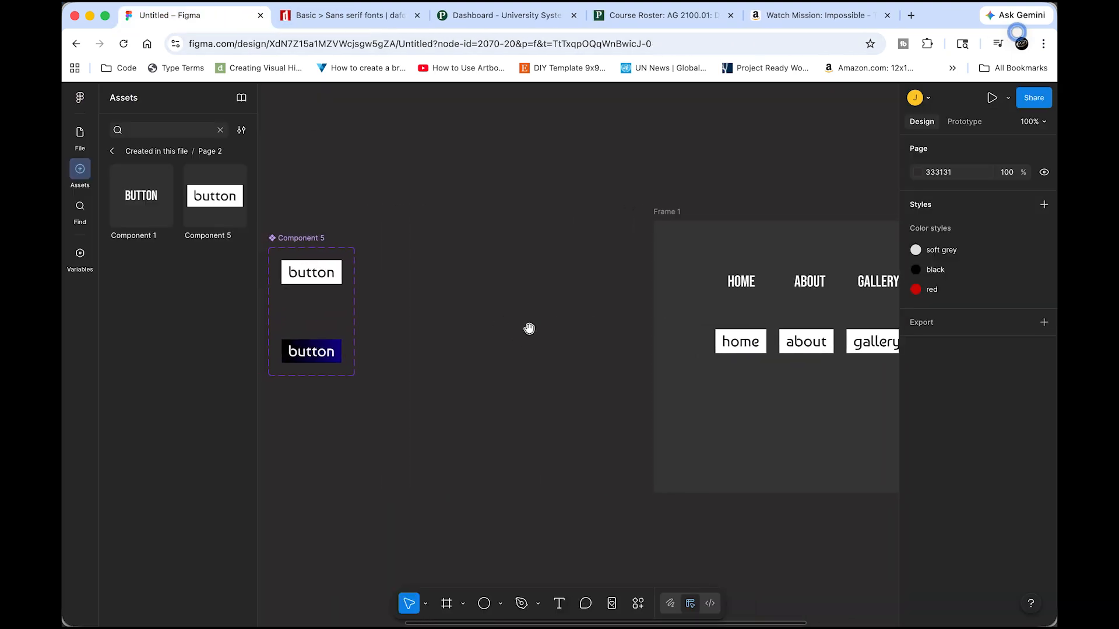
{"action": "left_click", "coordinate": [560, 605]}
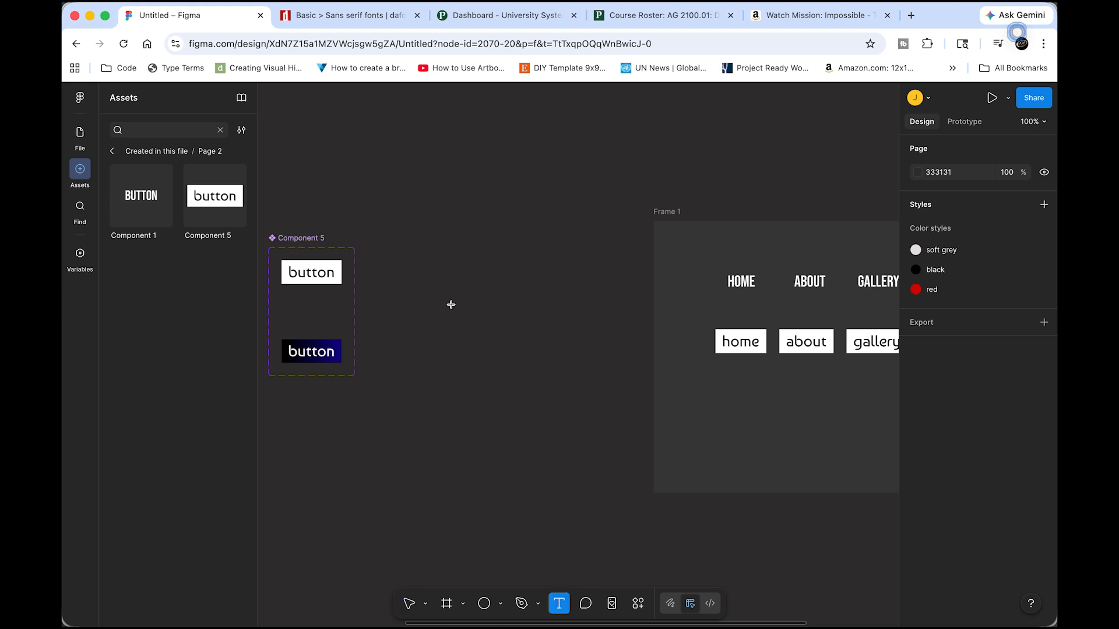
{"action": "left_click", "coordinate": [456, 279]}
{"action": "type", "text": "button"}
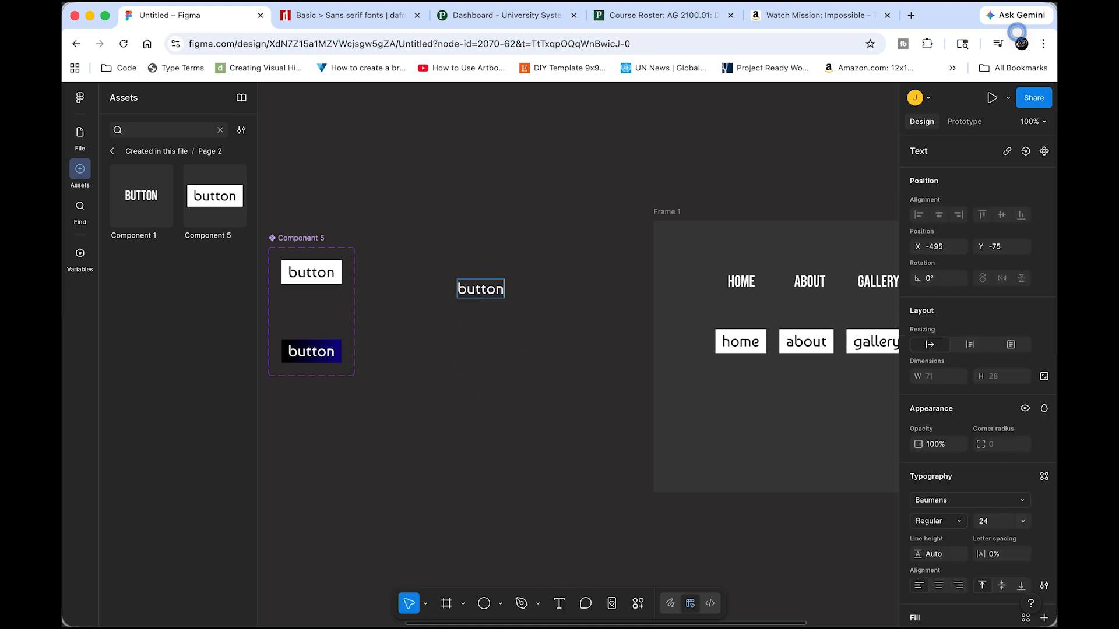
{"action": "key", "text": "Escape"}
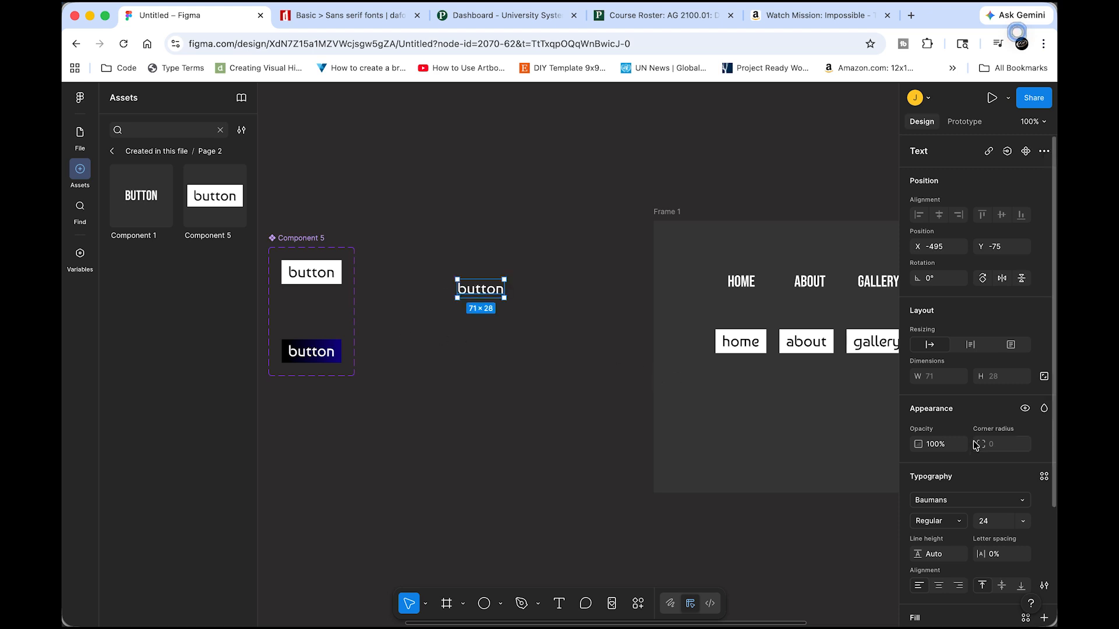
Set the new button text's font to Battambang and move the text to X -469, Y -94
{"action": "left_click", "coordinate": [1027, 503]}
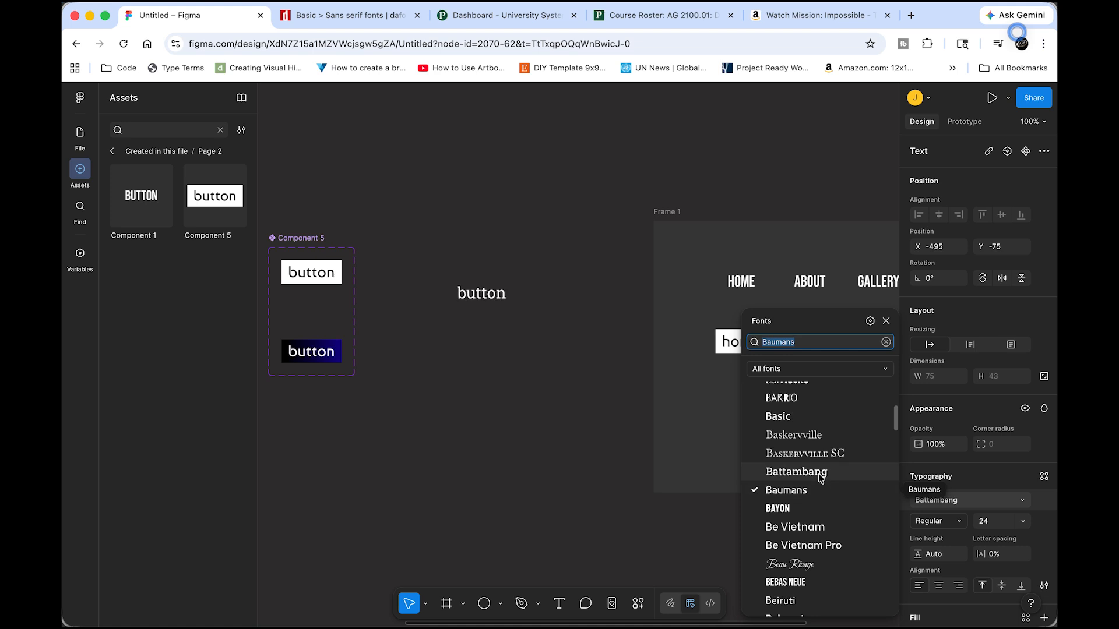
{"action": "left_click", "coordinate": [815, 473]}
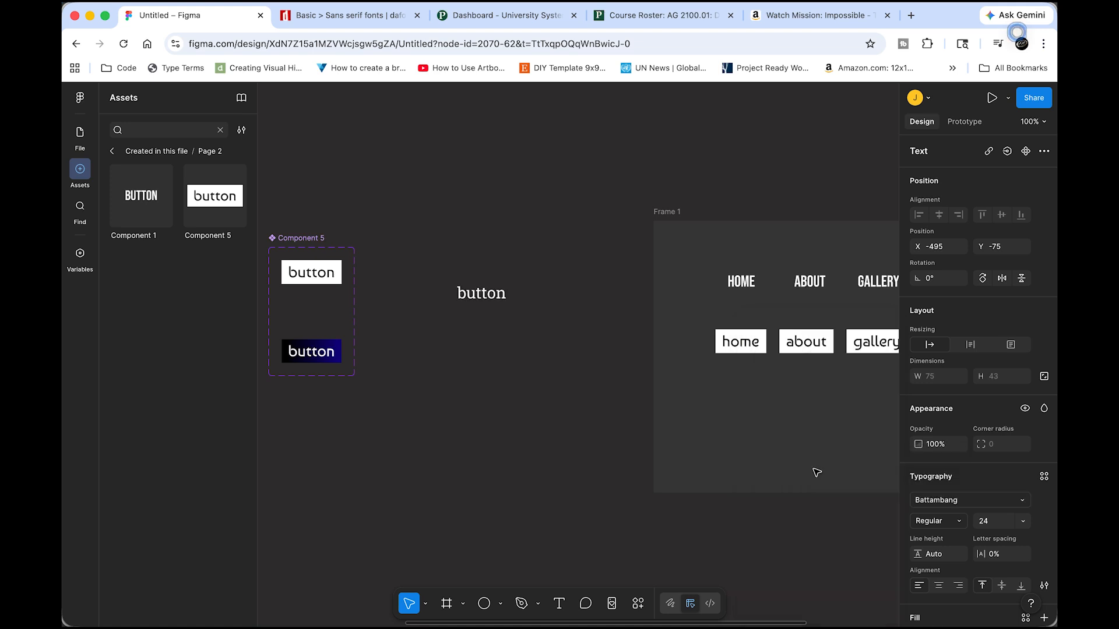
{"action": "left_click_drag", "start_coordinate": [482, 293], "coordinate": [594, 309]}
{"action": "key", "text": "super+equal"}
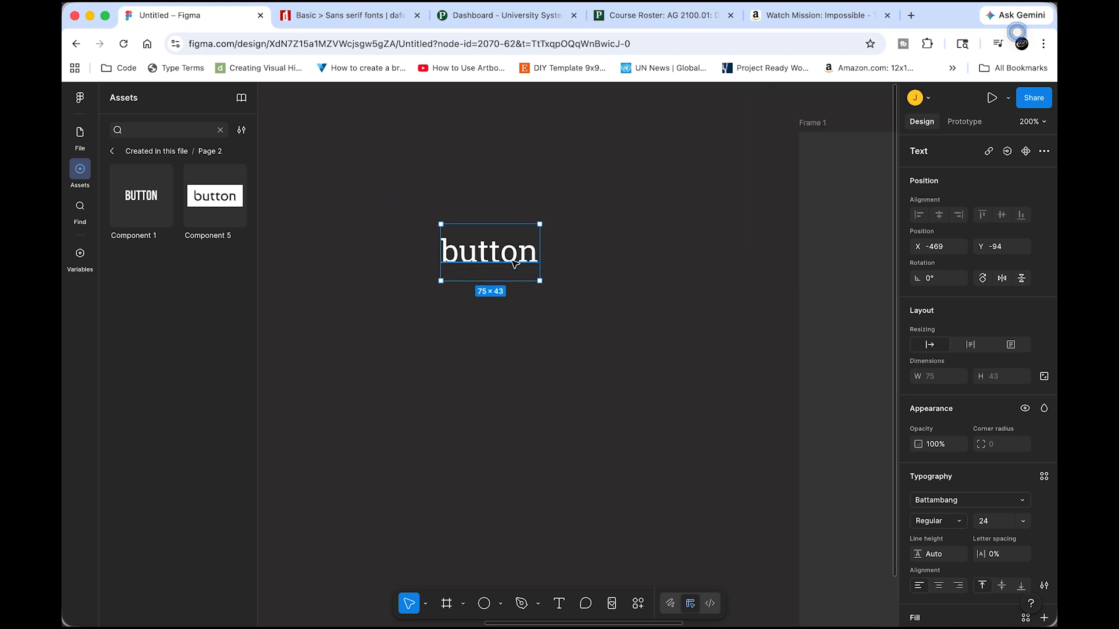
Move the "button" text to X -493, Y -95 and set its fill colour to black, 000000
{"action": "left_click_drag", "start_coordinate": [518, 268], "coordinate": [486, 266]}
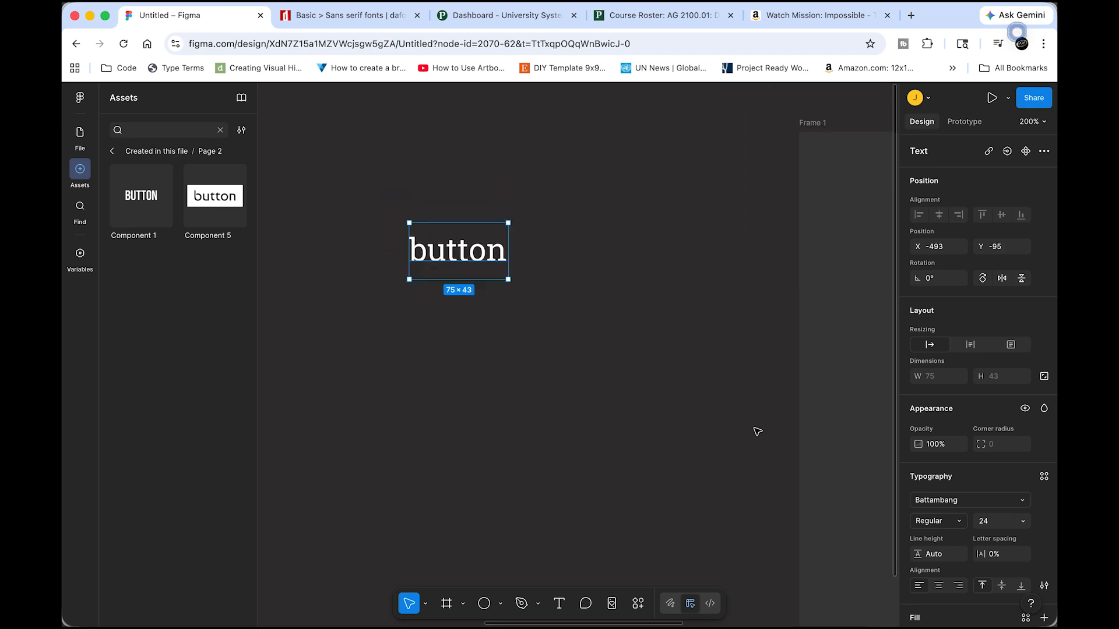
{"action": "scroll", "coordinate": [932, 574], "scroll_direction": "down", "scroll_amount": 2}
{"action": "scroll", "coordinate": [931, 574], "scroll_direction": "down", "scroll_amount": 3}
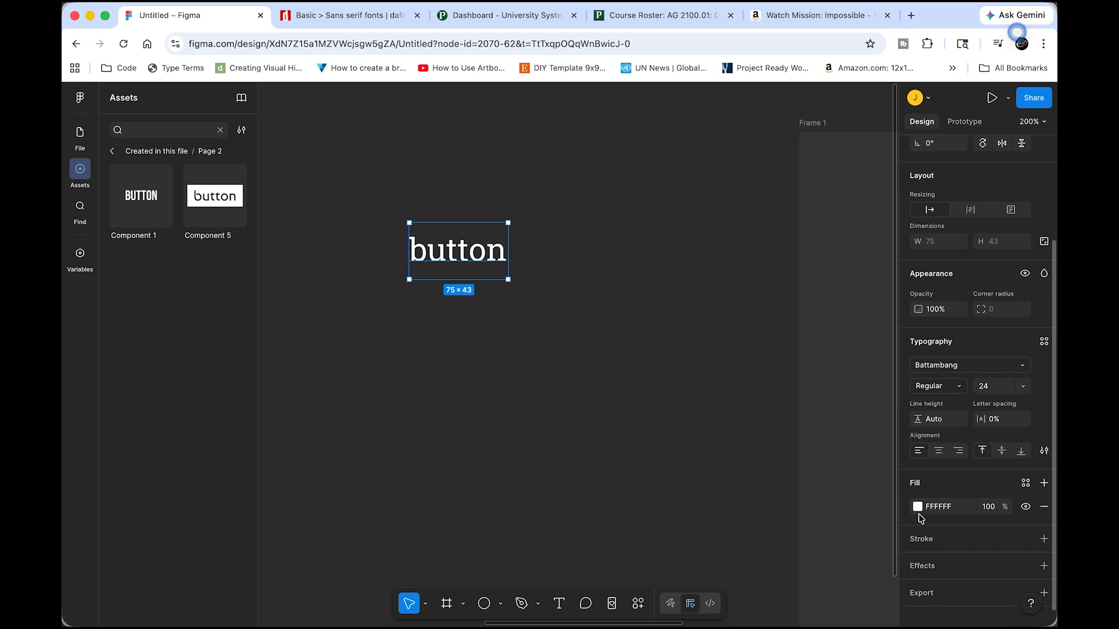
{"action": "left_click", "coordinate": [918, 507]}
{"action": "left_click", "coordinate": [773, 478]}
{"action": "left_click_drag", "start_coordinate": [771, 479], "coordinate": [714, 502]}
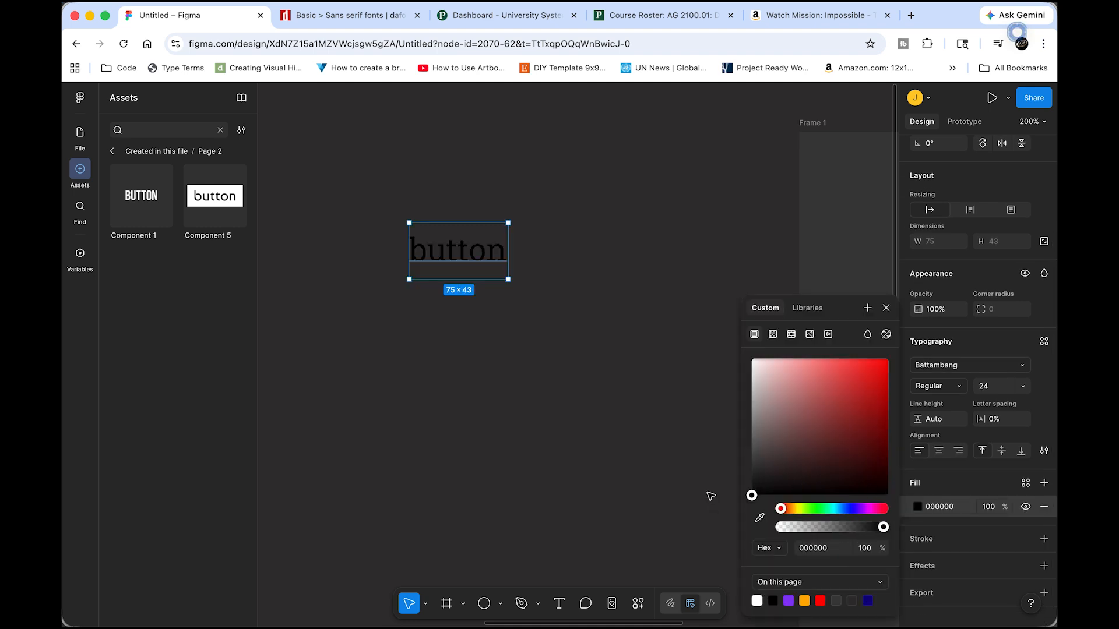
{"action": "left_click", "coordinate": [657, 456]}
Wrap the text in an auto layout frame with 4 vertical padding and widen the frame evenly on both sides to 111
{"action": "left_click", "coordinate": [499, 253]}
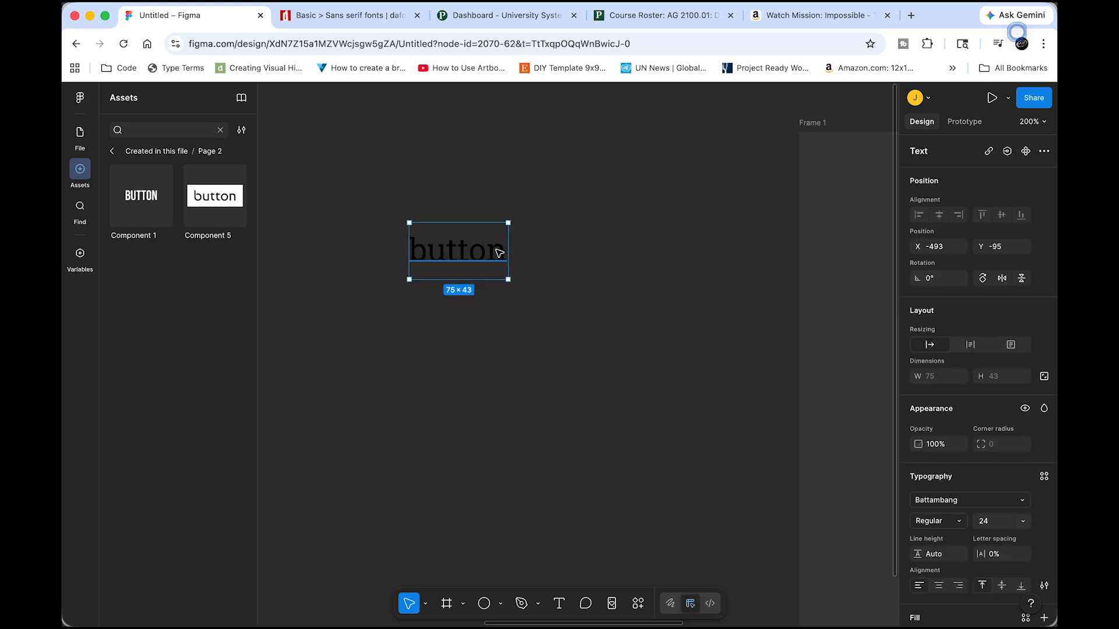
{"action": "key", "text": "shift+a"}
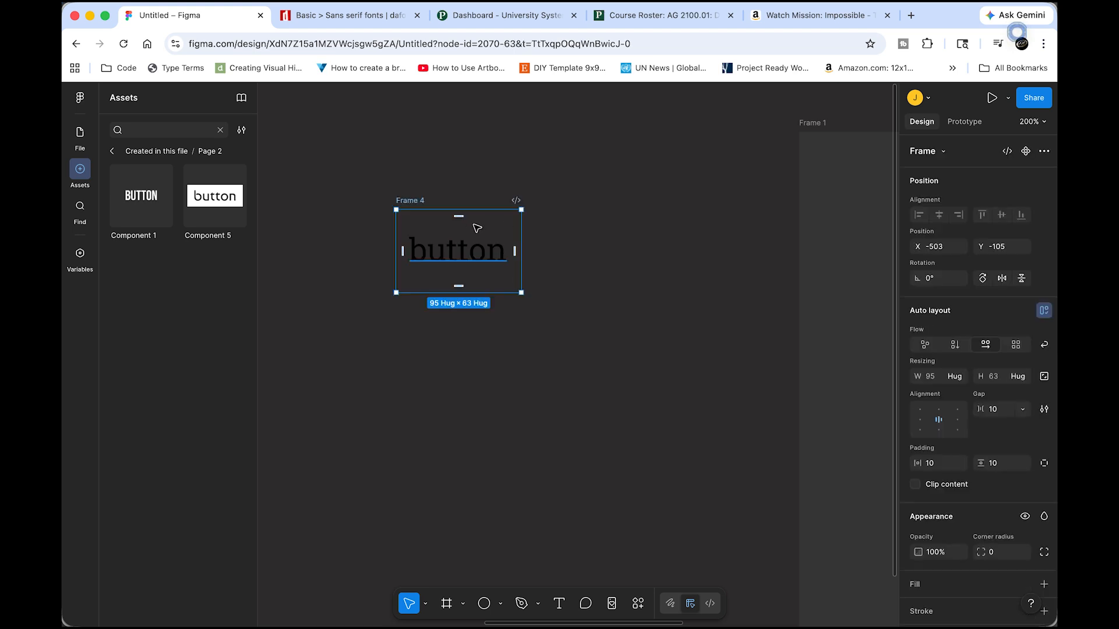
{"action": "key", "text": "alt"}
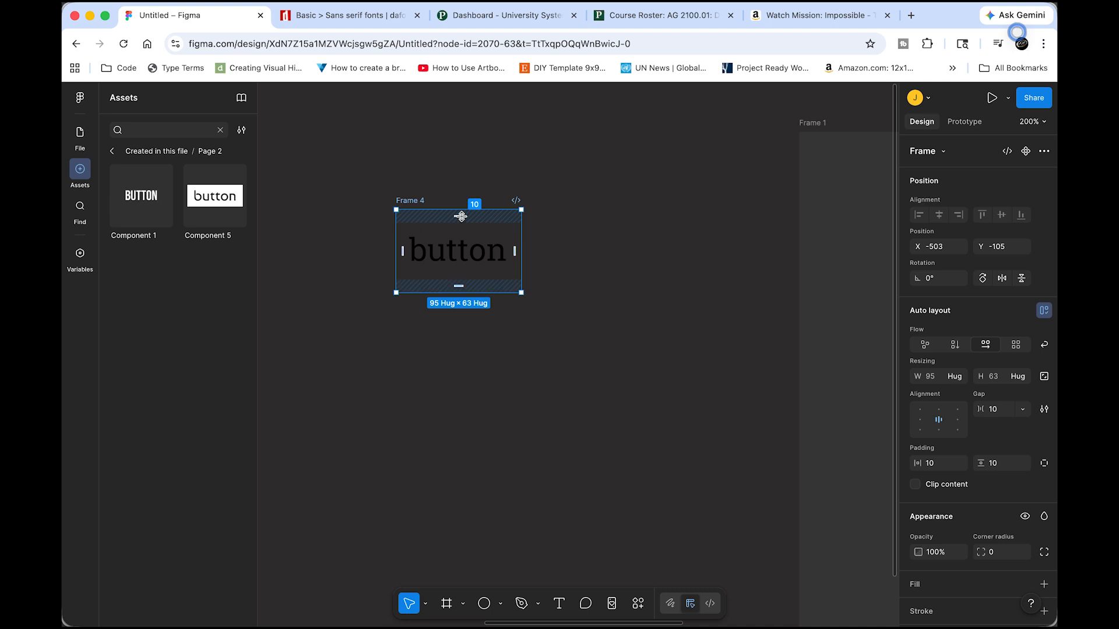
{"action": "left_click_drag", "start_coordinate": [462, 217], "coordinate": [467, 208]}
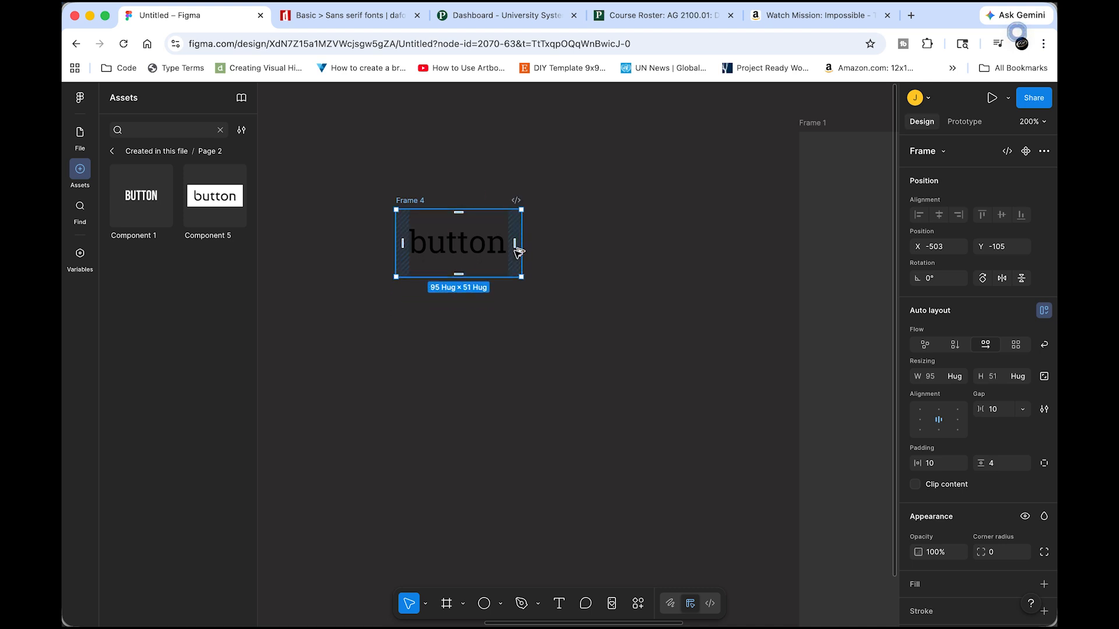
{"action": "left_click_drag", "start_coordinate": [521, 246], "coordinate": [532, 248]}
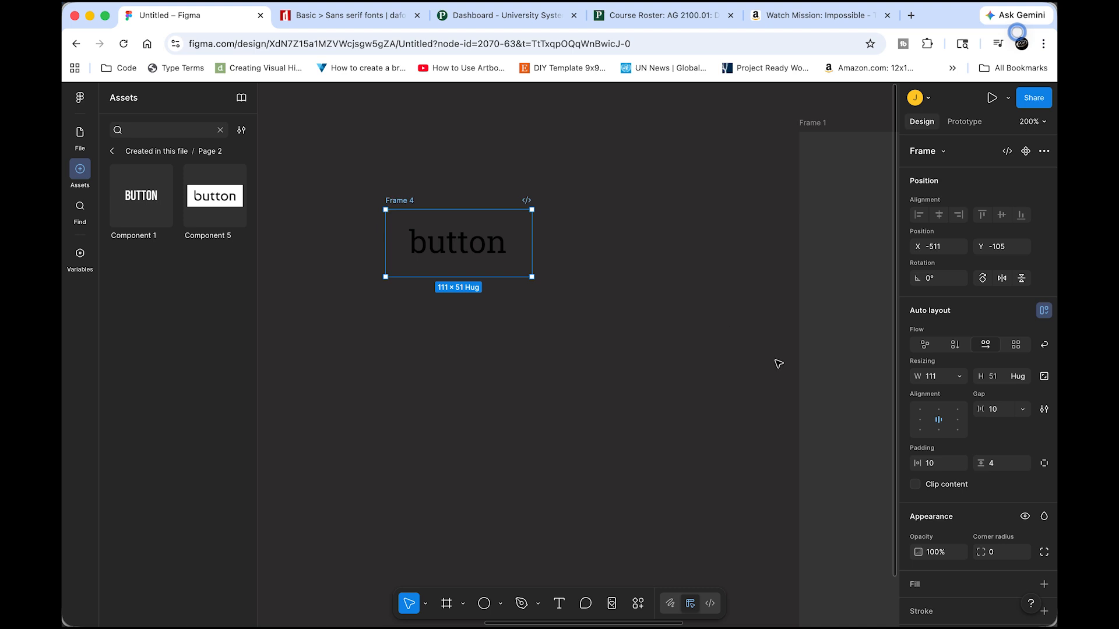
Give the button frame a linear gradient fill running from white FFFFFF to yellow FFDD61
{"action": "scroll", "coordinate": [938, 553], "scroll_direction": "down", "scroll_amount": 3}
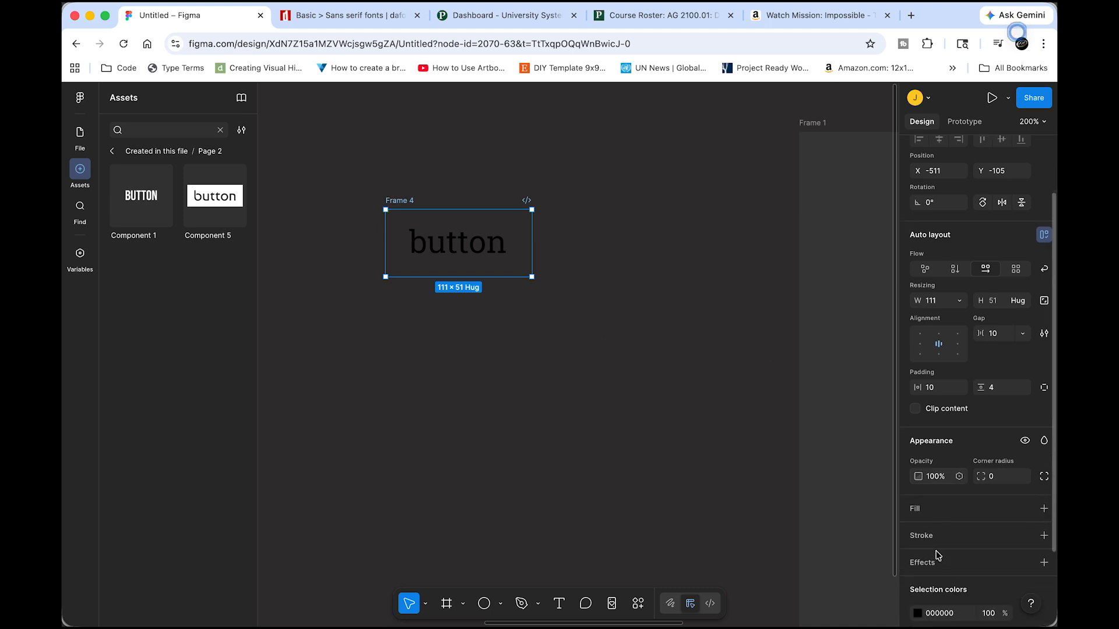
{"action": "left_click", "coordinate": [914, 512]}
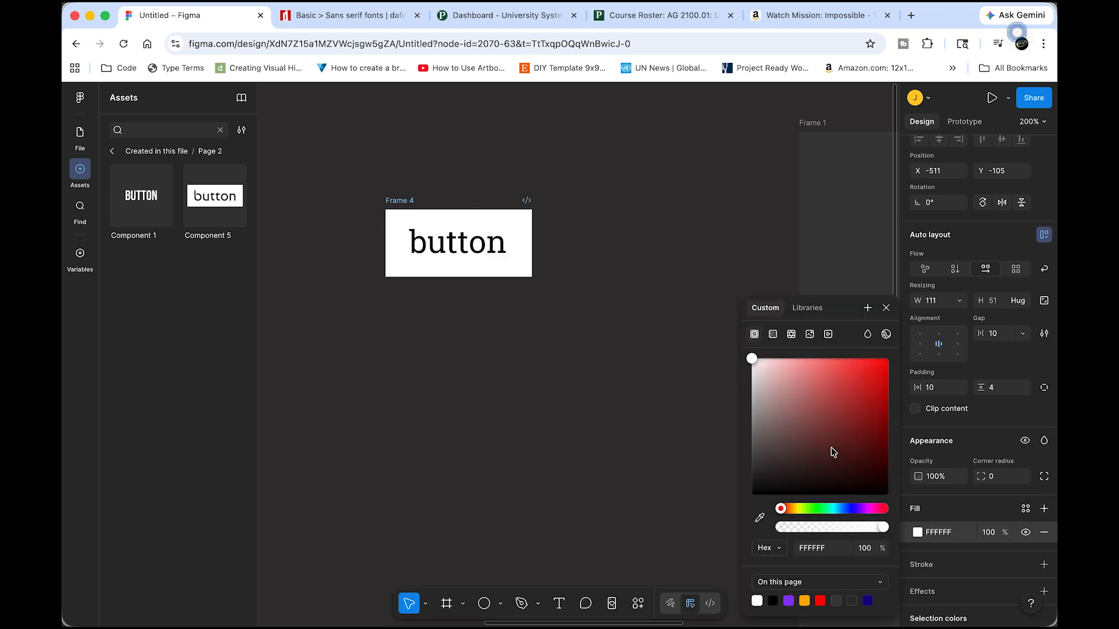
{"action": "left_click", "coordinate": [773, 335]}
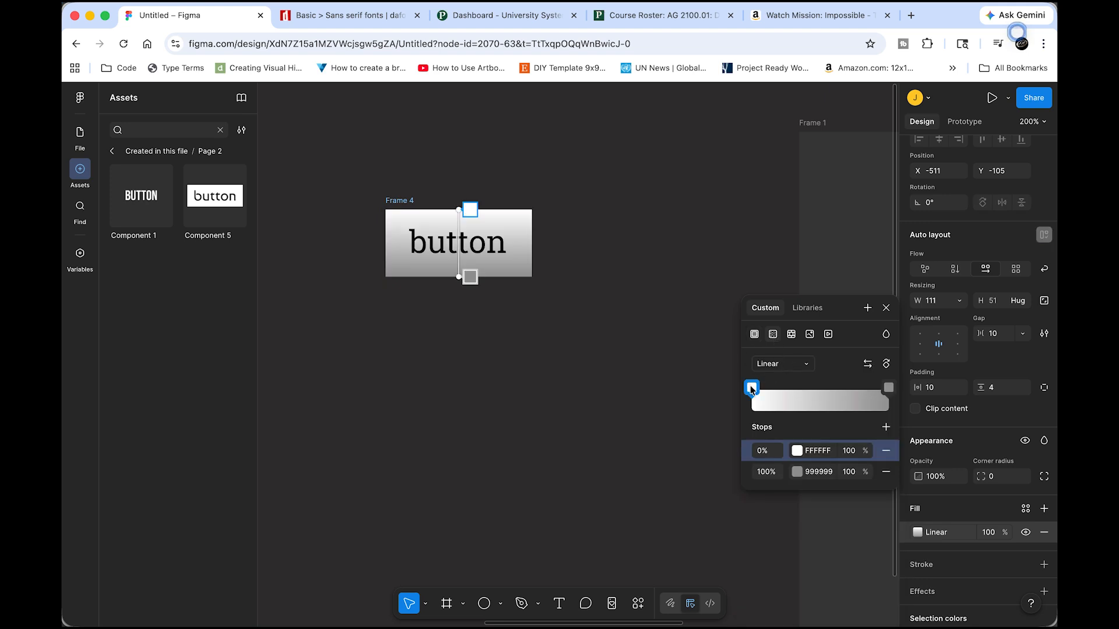
{"action": "left_click", "coordinate": [888, 387]}
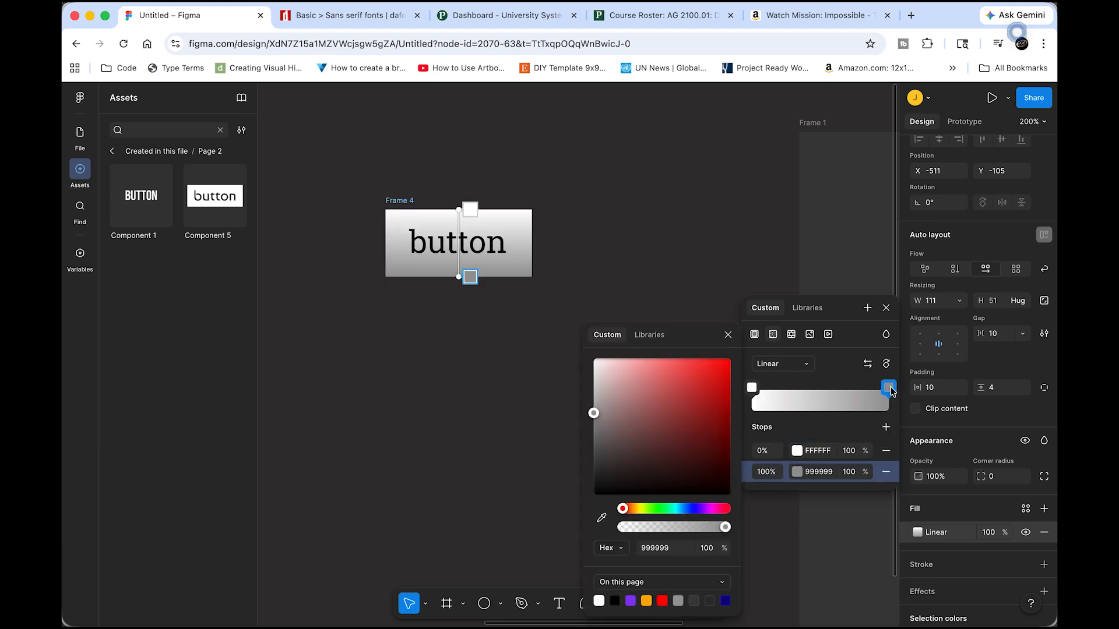
{"action": "left_click", "coordinate": [637, 509]}
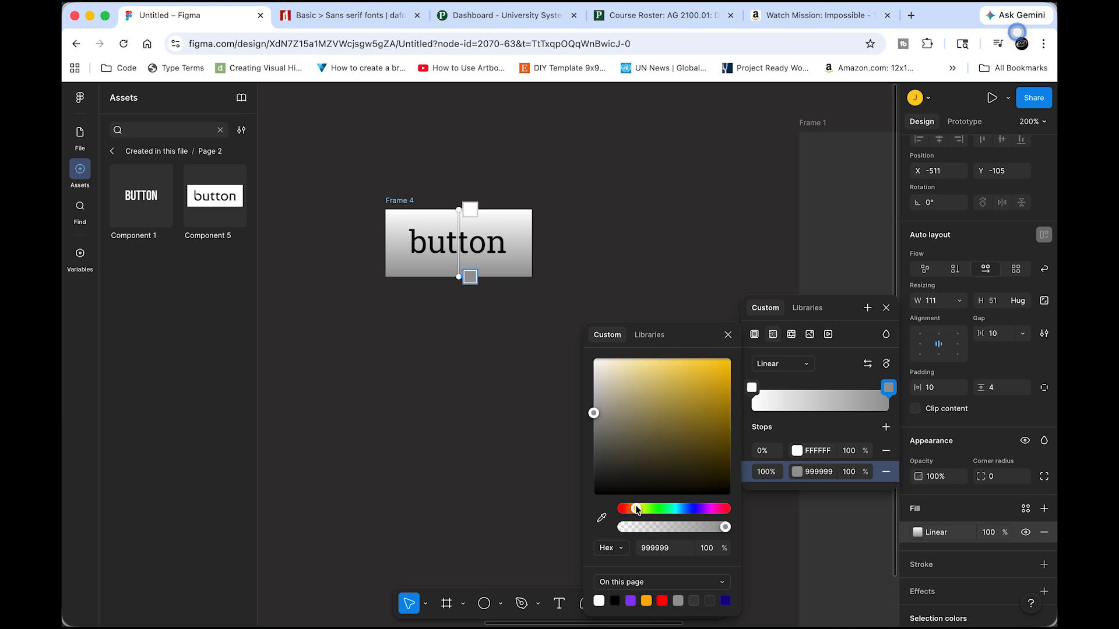
{"action": "left_click_drag", "start_coordinate": [655, 408], "coordinate": [678, 358]}
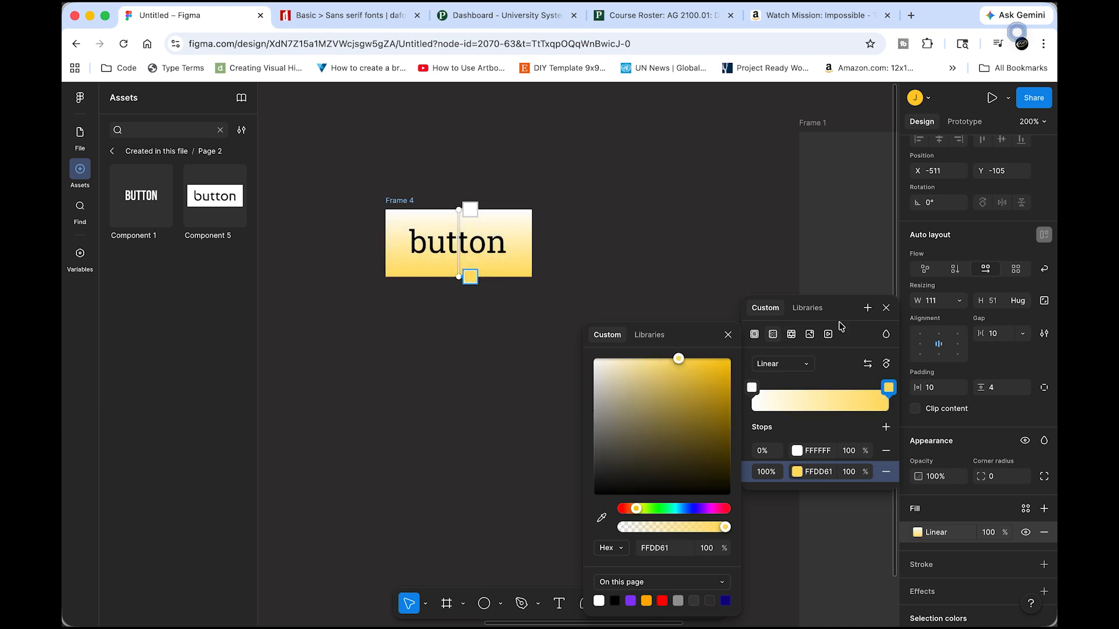
{"action": "left_click", "coordinate": [886, 308]}
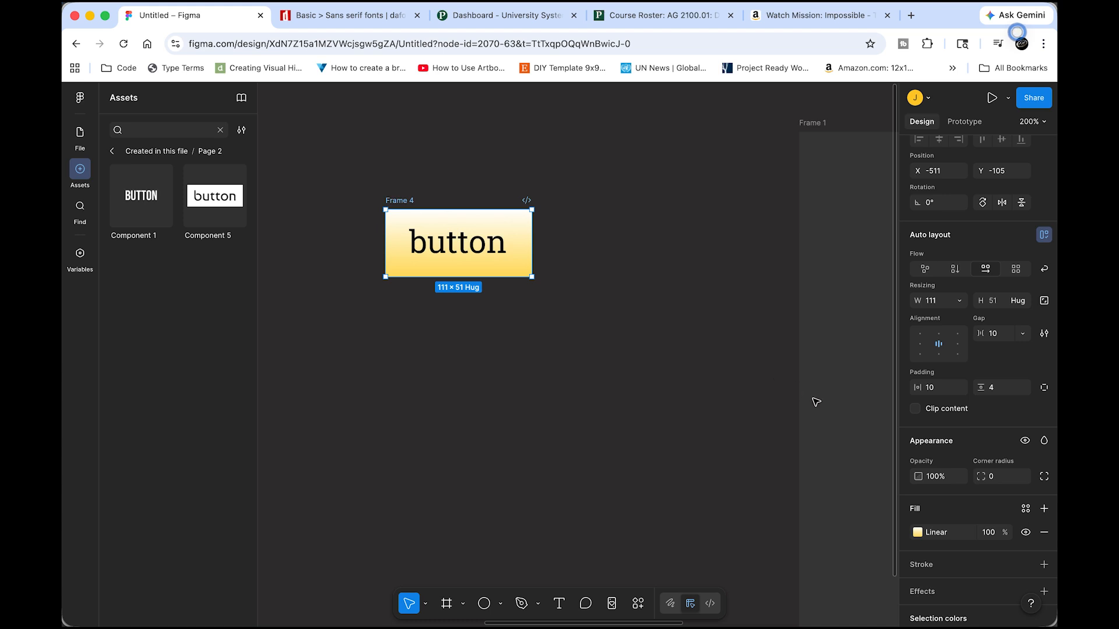
Set the yellow button frame's corner radius to 30 and deselect it
{"action": "left_click", "coordinate": [993, 477]}
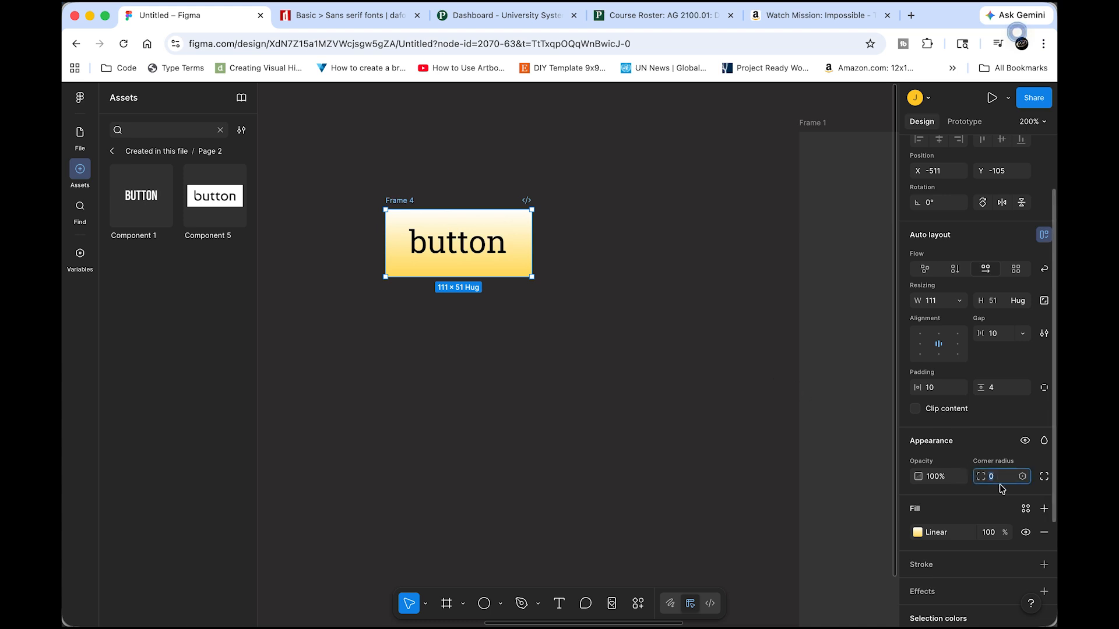
{"action": "type", "text": "30"}
{"action": "key", "text": "Return"}
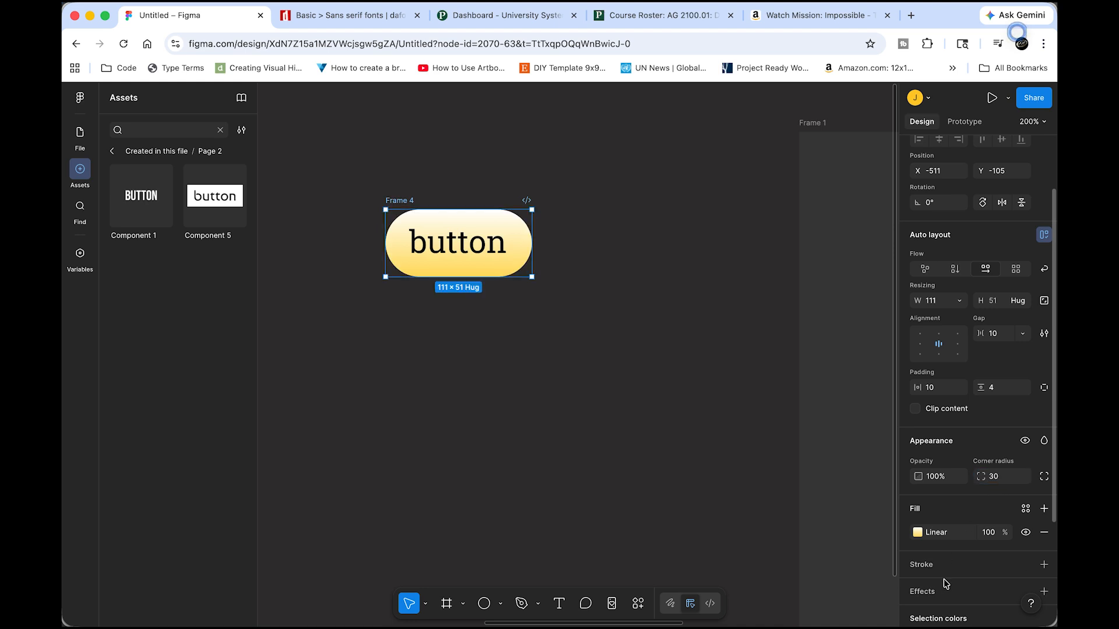
{"action": "left_click", "coordinate": [589, 375]}
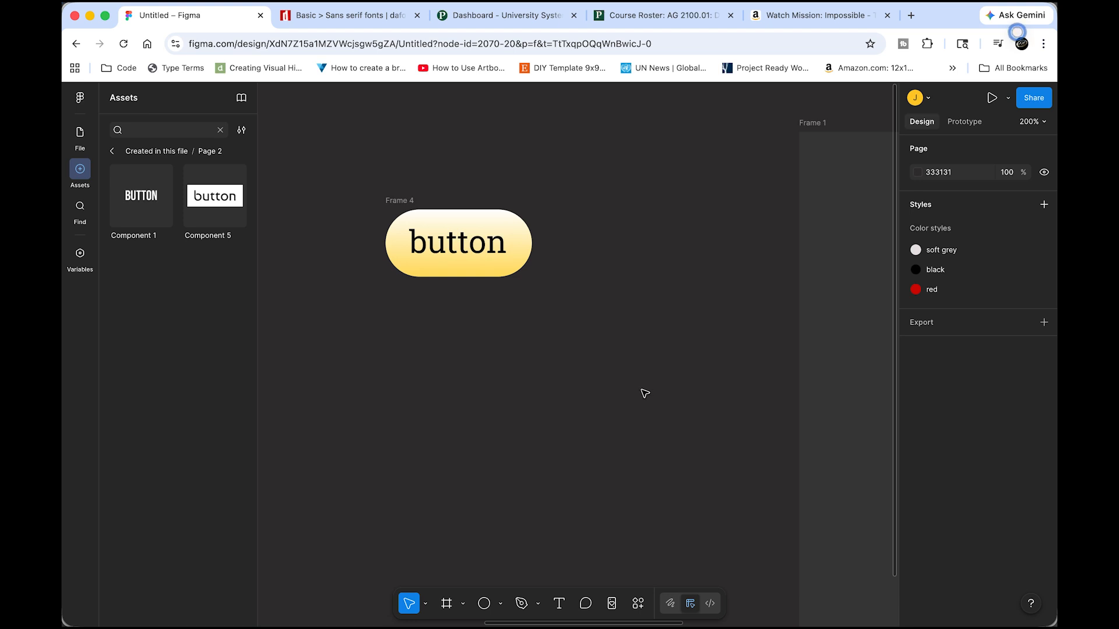
Draw a 14 × 14 circle above the yellow button and fill it with red, FF0000
{"action": "left_click", "coordinate": [484, 604]}
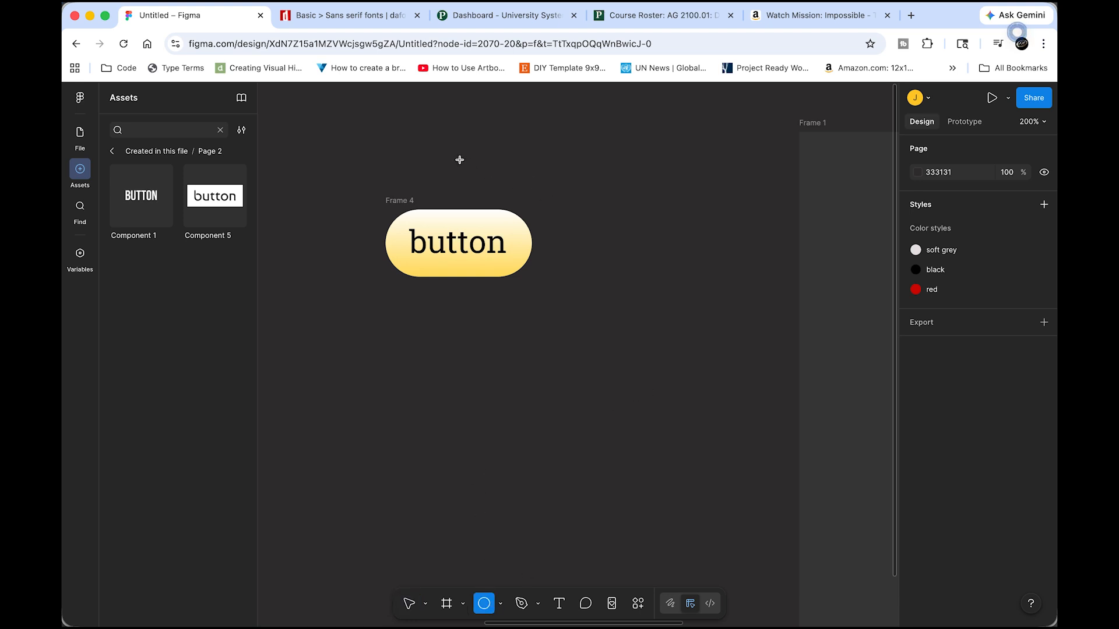
{"action": "left_click_drag", "start_coordinate": [450, 154], "coordinate": [469, 172]}
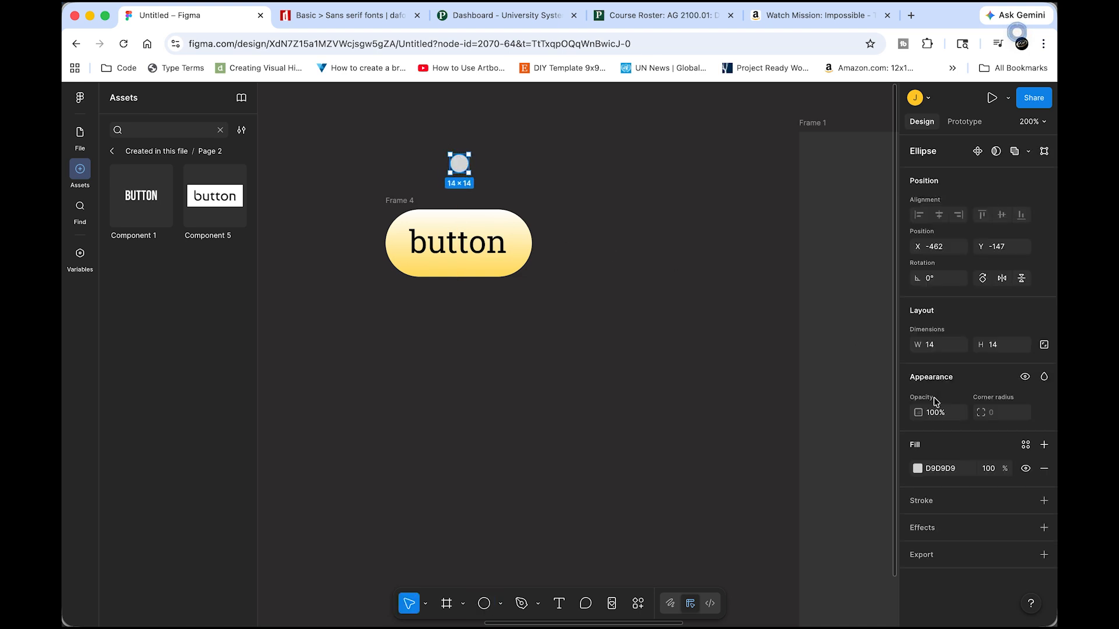
{"action": "left_click", "coordinate": [918, 469]}
{"action": "left_click_drag", "start_coordinate": [836, 406], "coordinate": [904, 335]}
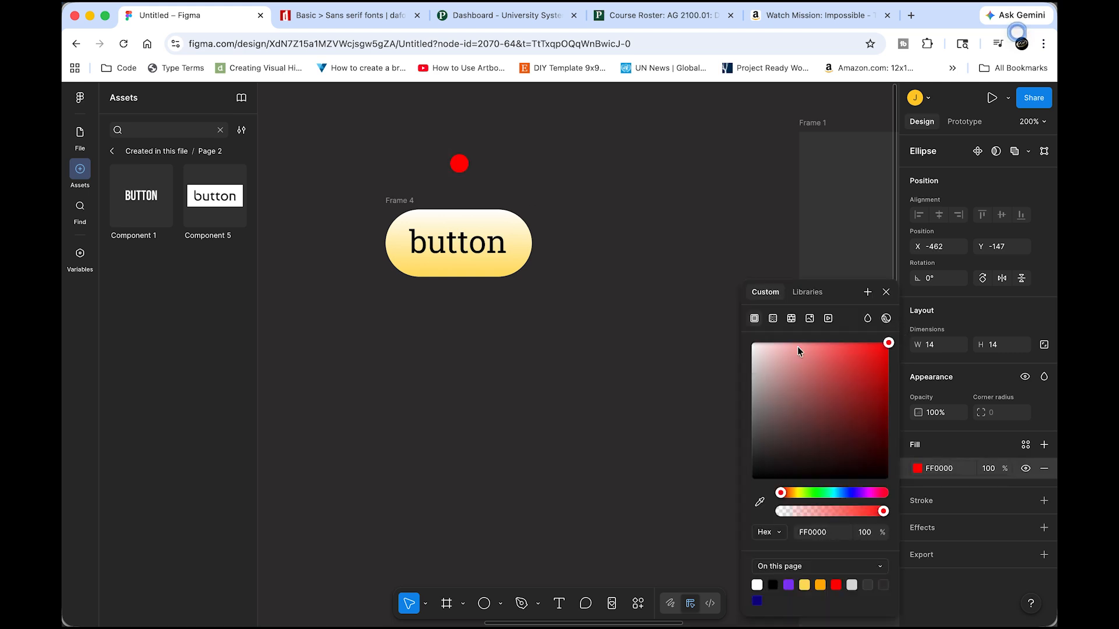
{"action": "key", "text": "Escape"}
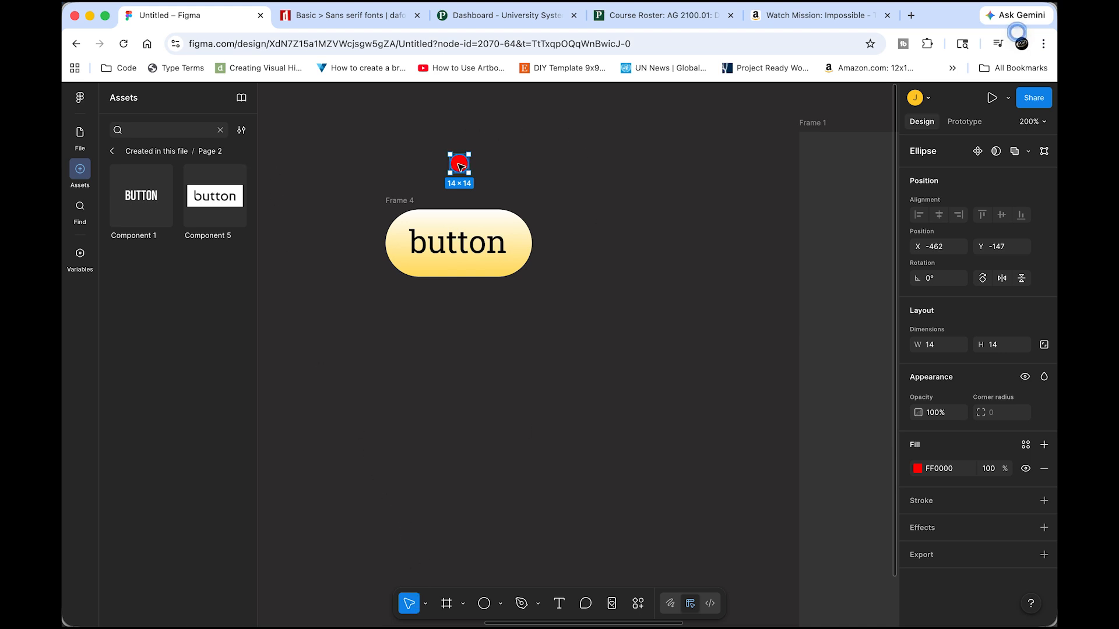
Put the red circle inside the button frame, make it ignore auto layout, and move it centred just below the frame's bottom edge
{"action": "left_click_drag", "start_coordinate": [461, 168], "coordinate": [506, 247]}
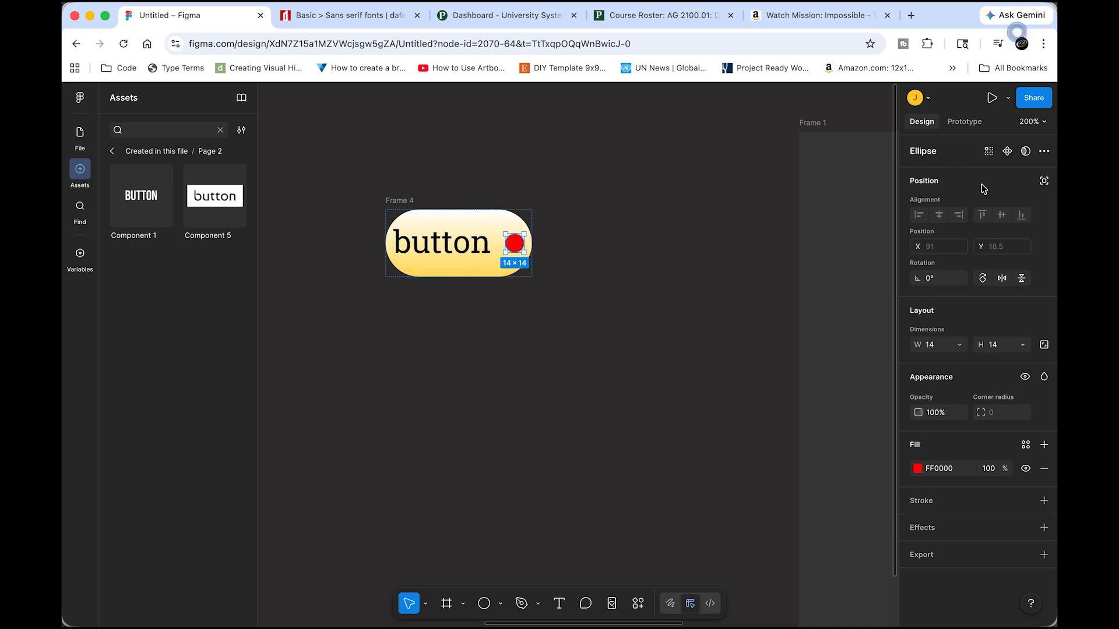
{"action": "left_click", "coordinate": [1044, 183]}
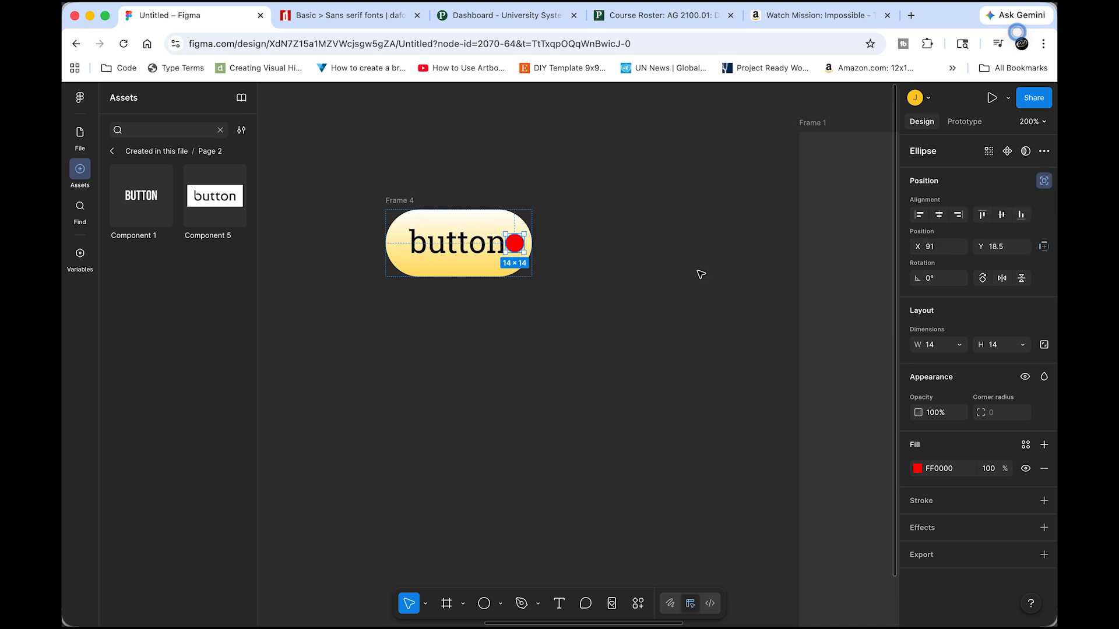
{"action": "left_click_drag", "start_coordinate": [517, 246], "coordinate": [459, 288]}
{"action": "left_click", "coordinate": [529, 301]}
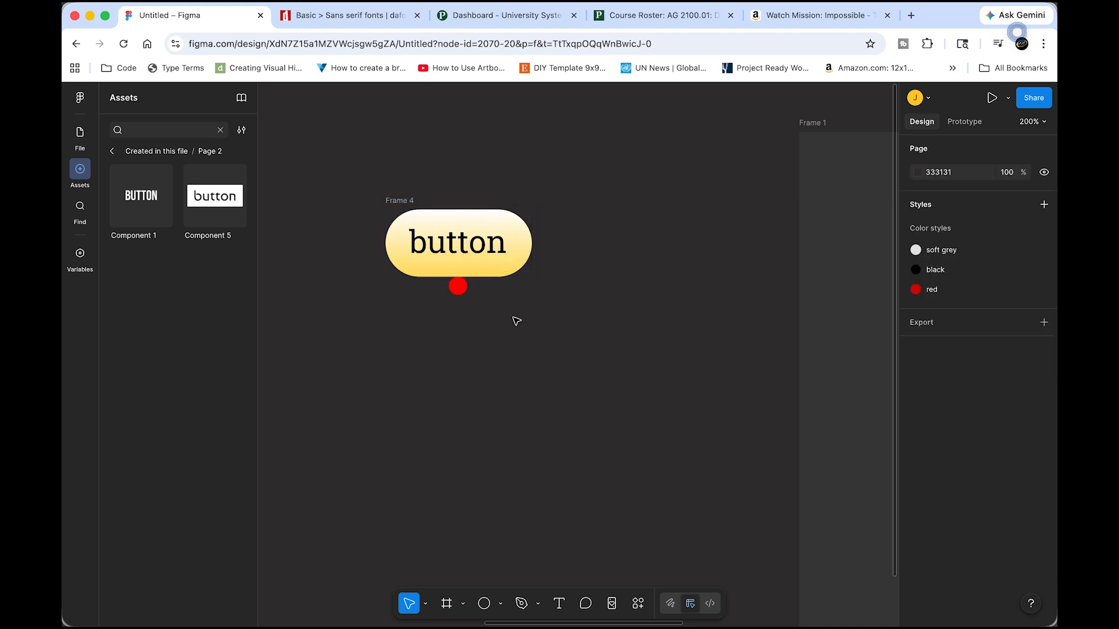
Check up close whether the red circle sits flush against the button's bottom edge, nudging it one pixel down and back up
{"action": "left_click_drag", "start_coordinate": [515, 320], "coordinate": [565, 361]}
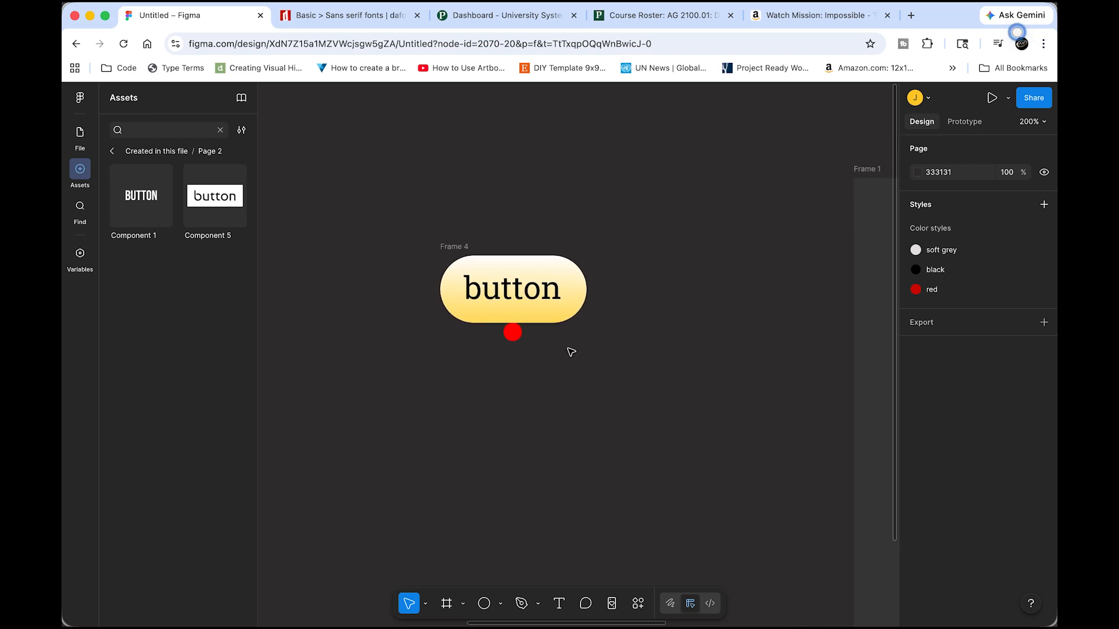
{"action": "key", "text": "plus"}
{"action": "key", "text": "plus"}
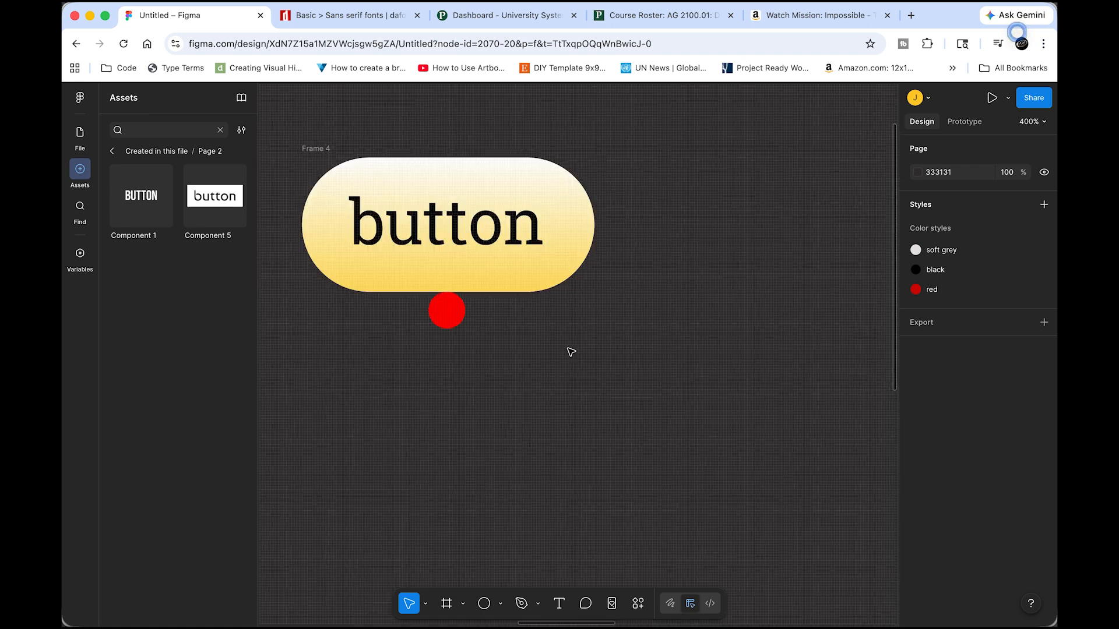
{"action": "left_click_drag", "start_coordinate": [413, 286], "coordinate": [498, 341]}
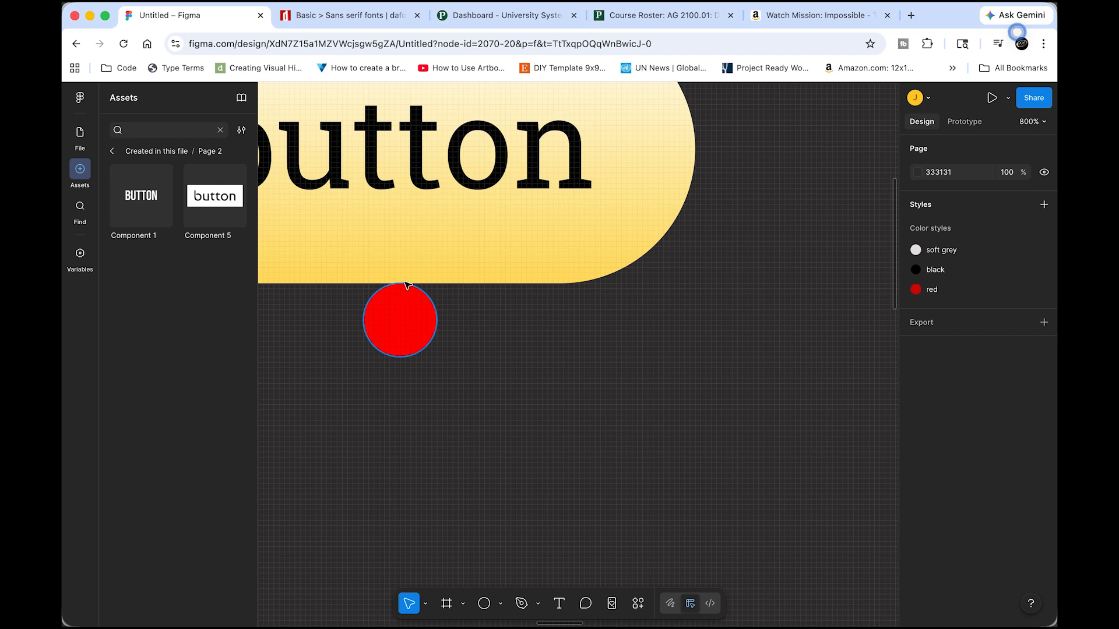
{"action": "left_click", "coordinate": [411, 317]}
{"action": "key", "text": "Down"}
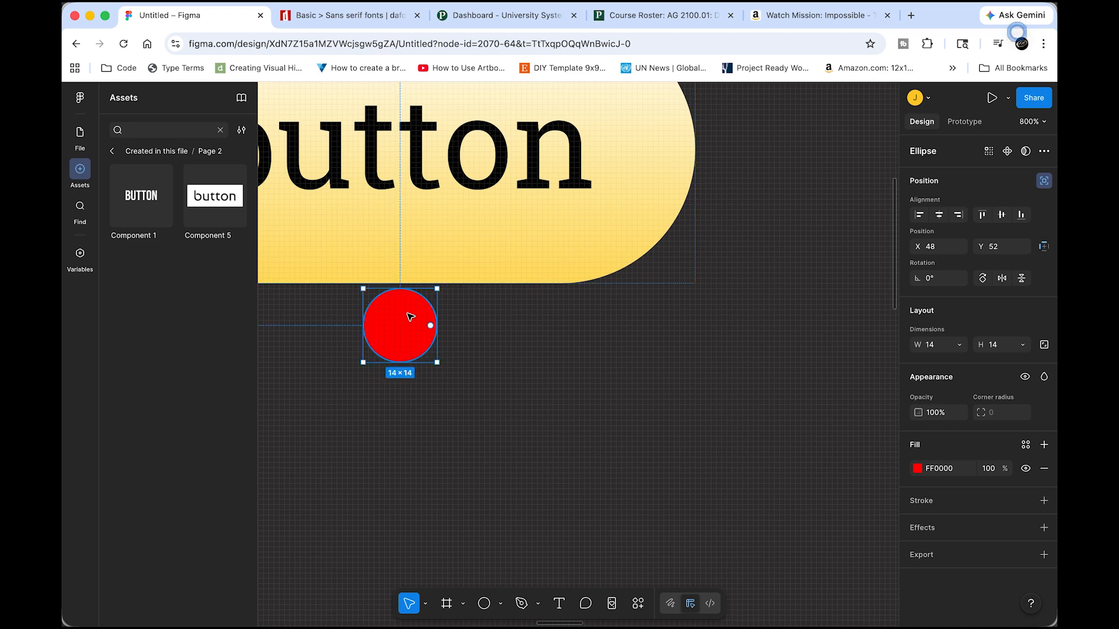
{"action": "key", "text": "Up"}
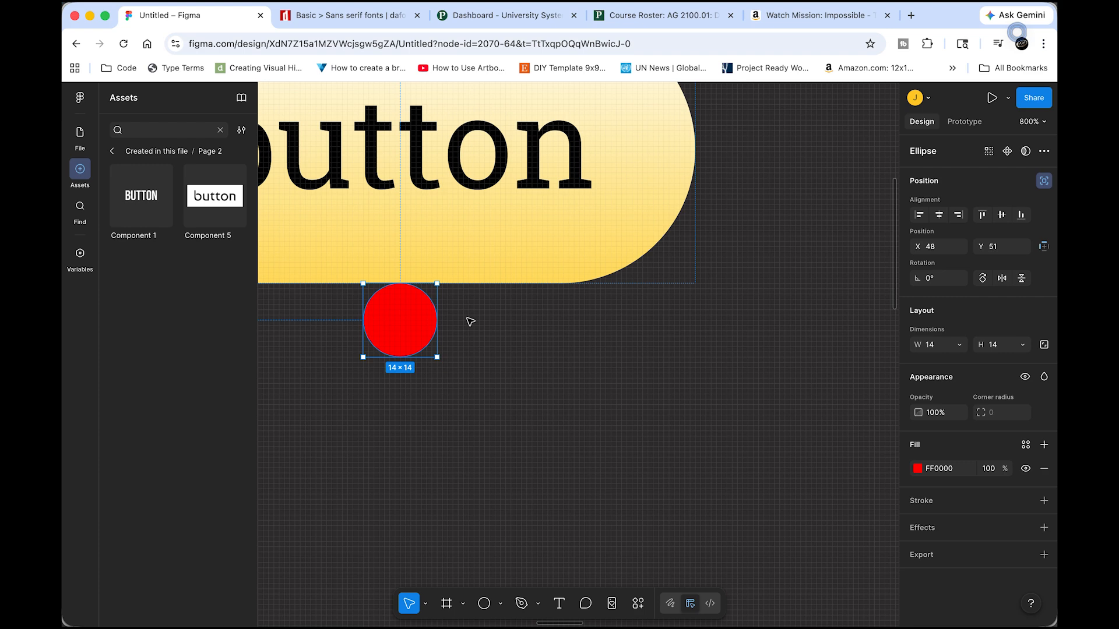
{"action": "key", "text": "minus"}
{"action": "key", "text": "minus"}
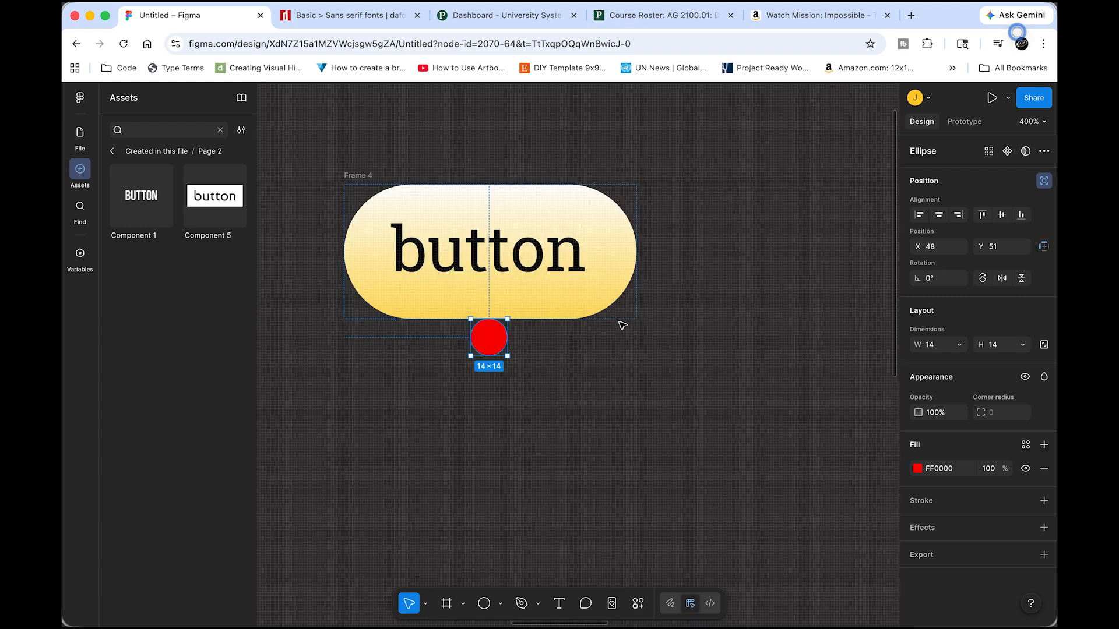
Turn on content clipping for the yellow button frame to hide the red circle, and reselect the whole frame
{"action": "left_click_drag", "start_coordinate": [430, 239], "coordinate": [670, 407]}
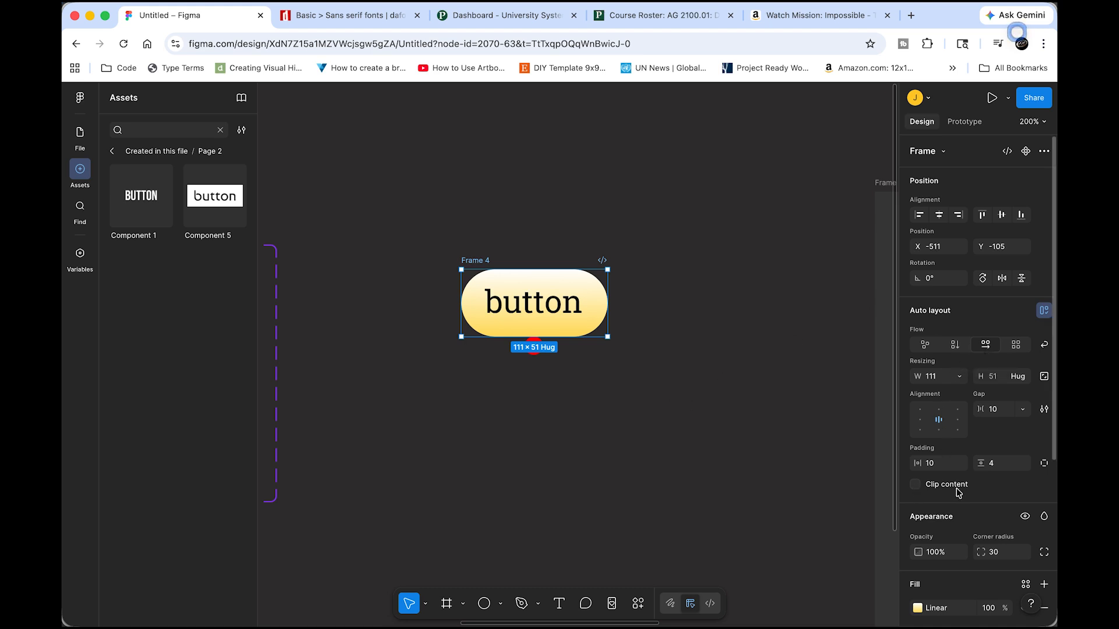
{"action": "left_click", "coordinate": [916, 486]}
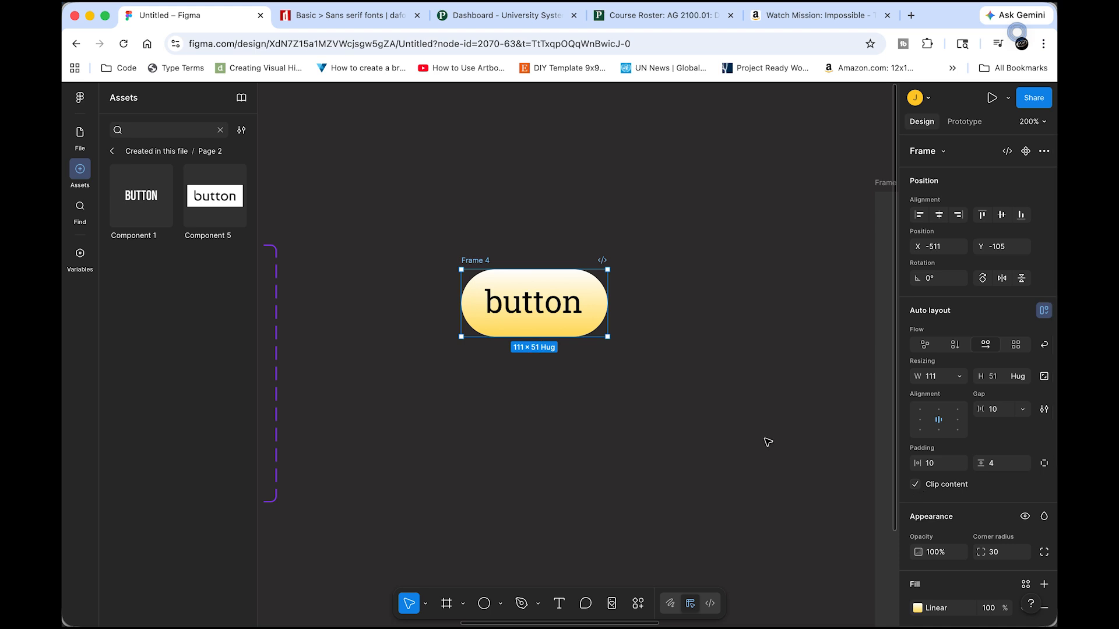
{"action": "left_click", "coordinate": [653, 360]}
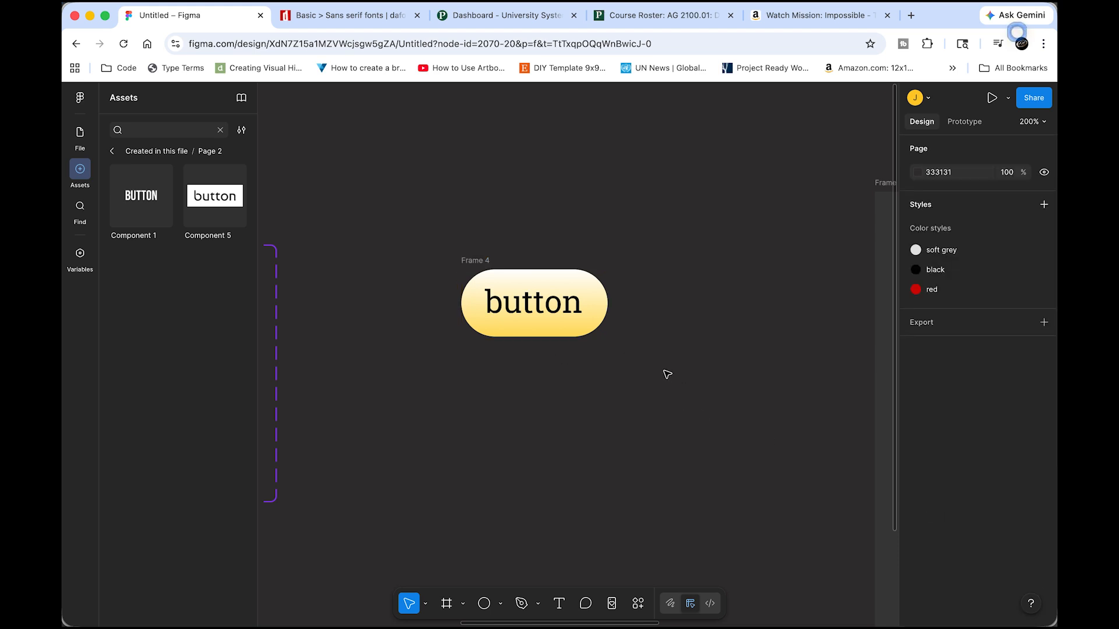
{"action": "left_click", "coordinate": [482, 264]}
{"action": "left_click_drag", "start_coordinate": [666, 252], "coordinate": [426, 370]}
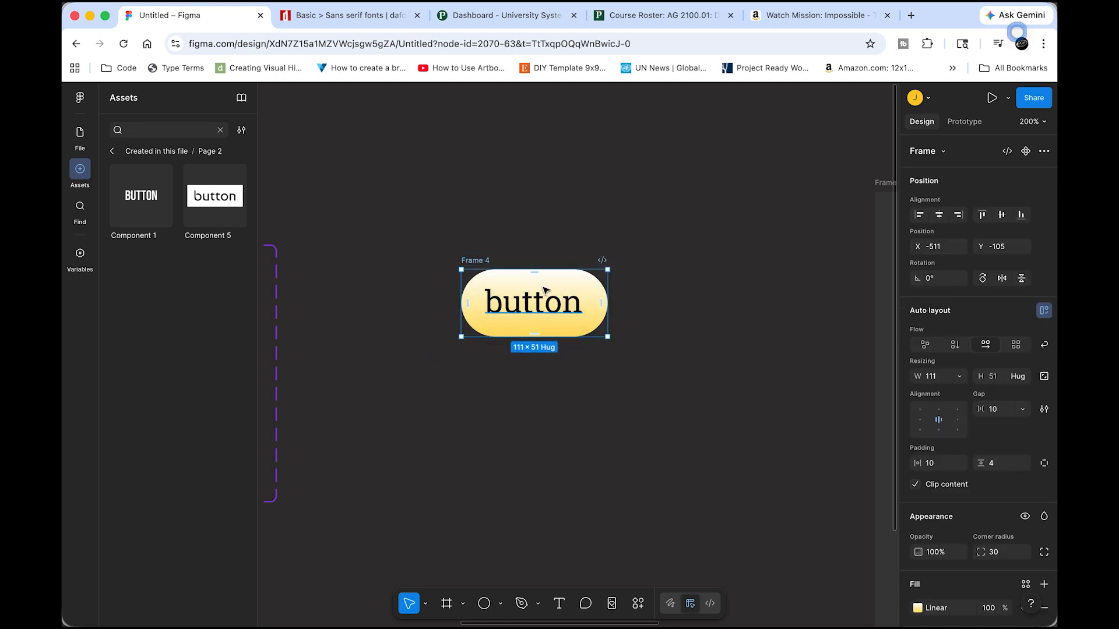
Duplicate the yellow gradient button frame straight down, 148 px below the original
{"action": "key", "text": "alt"}
{"action": "left_click_drag", "start_coordinate": [542, 288], "coordinate": [541, 484]}
{"action": "left_click_drag", "start_coordinate": [670, 462], "coordinate": [662, 308]}
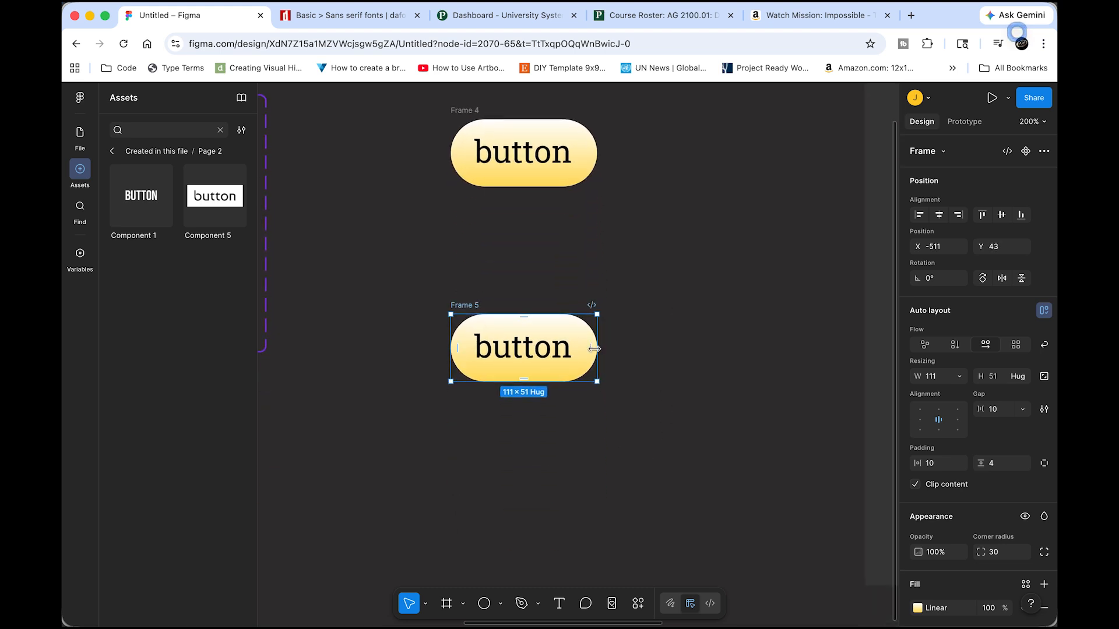
Reorder the layers in both Frame 5 and Frame 4 so the button text is listed below Ellipse 1
{"action": "left_click", "coordinate": [81, 137]}
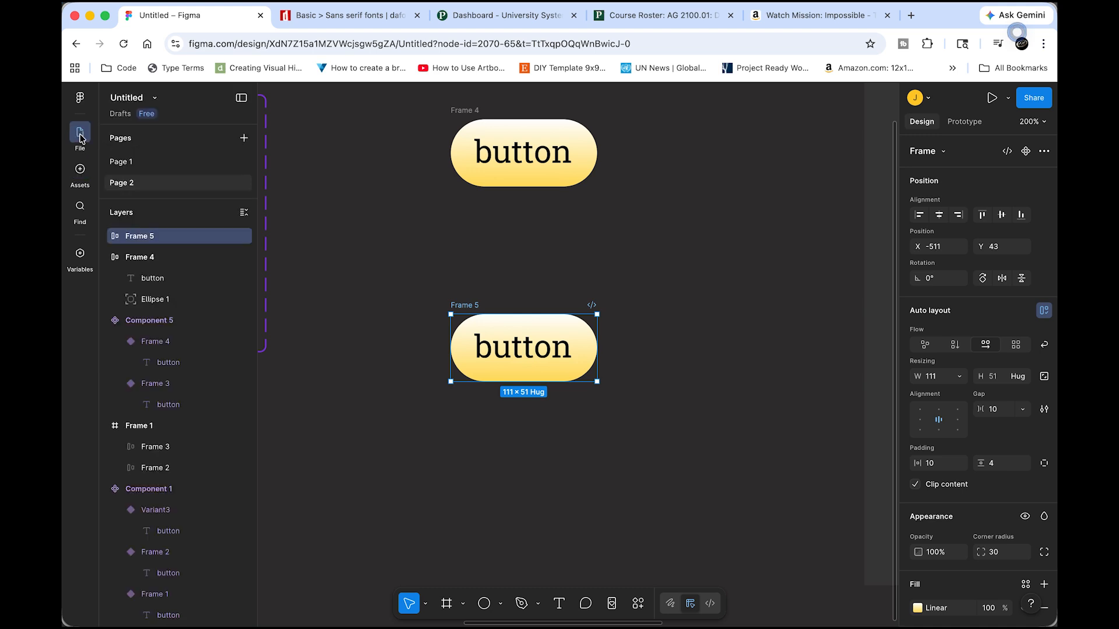
{"action": "left_click", "coordinate": [104, 237]}
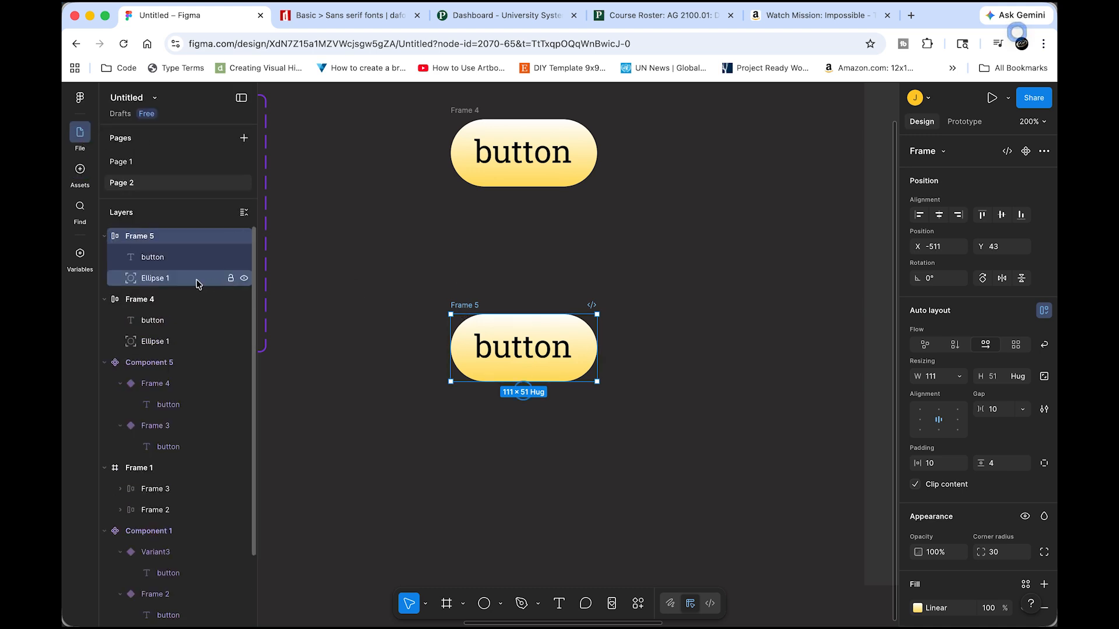
{"action": "left_click", "coordinate": [162, 280]}
{"action": "left_click", "coordinate": [153, 257]}
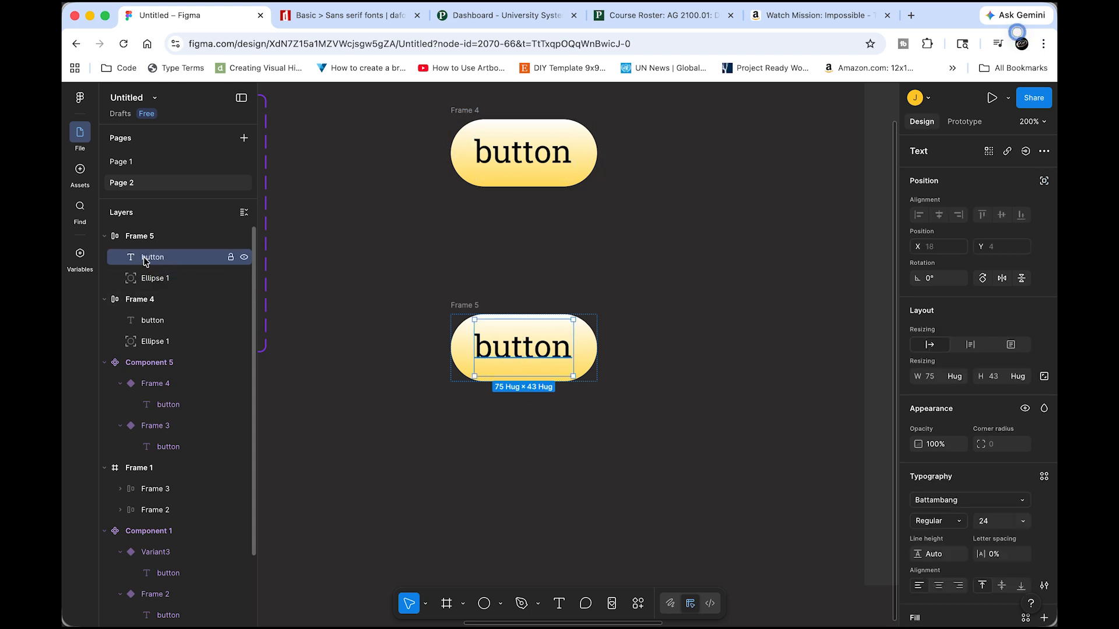
{"action": "left_click_drag", "start_coordinate": [187, 261], "coordinate": [183, 283]}
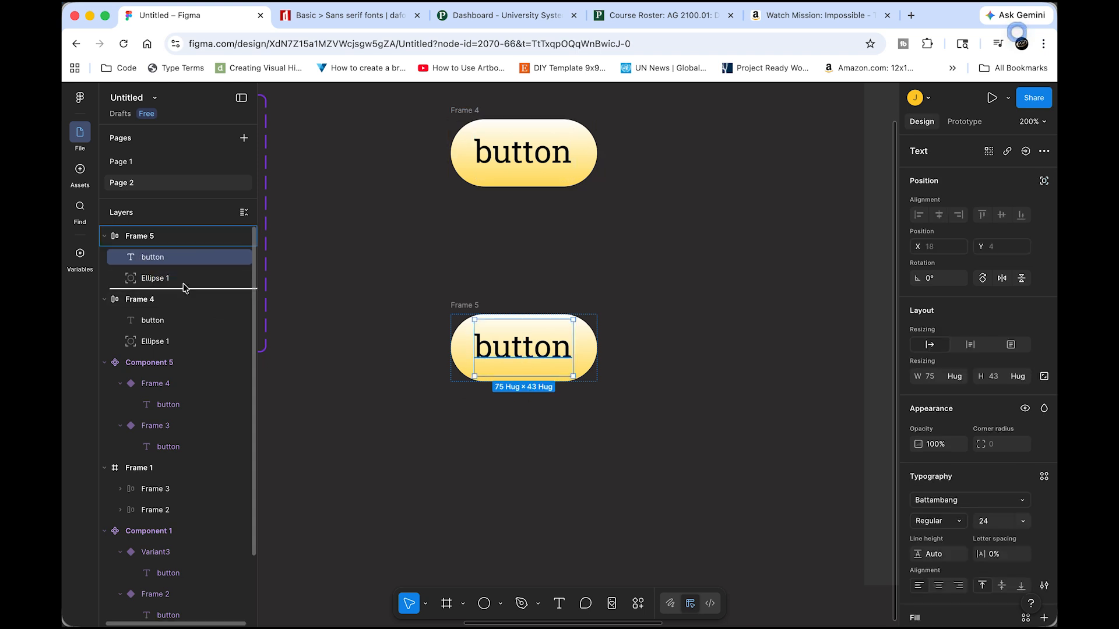
{"action": "left_click", "coordinate": [159, 324]}
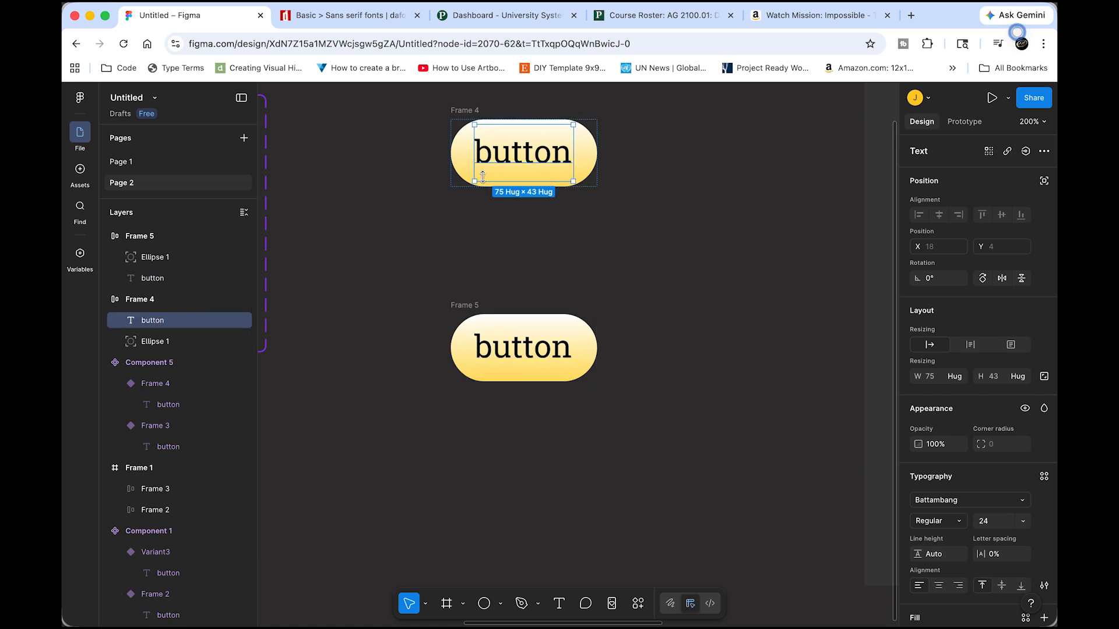
{"action": "left_click_drag", "start_coordinate": [179, 327], "coordinate": [192, 347]}
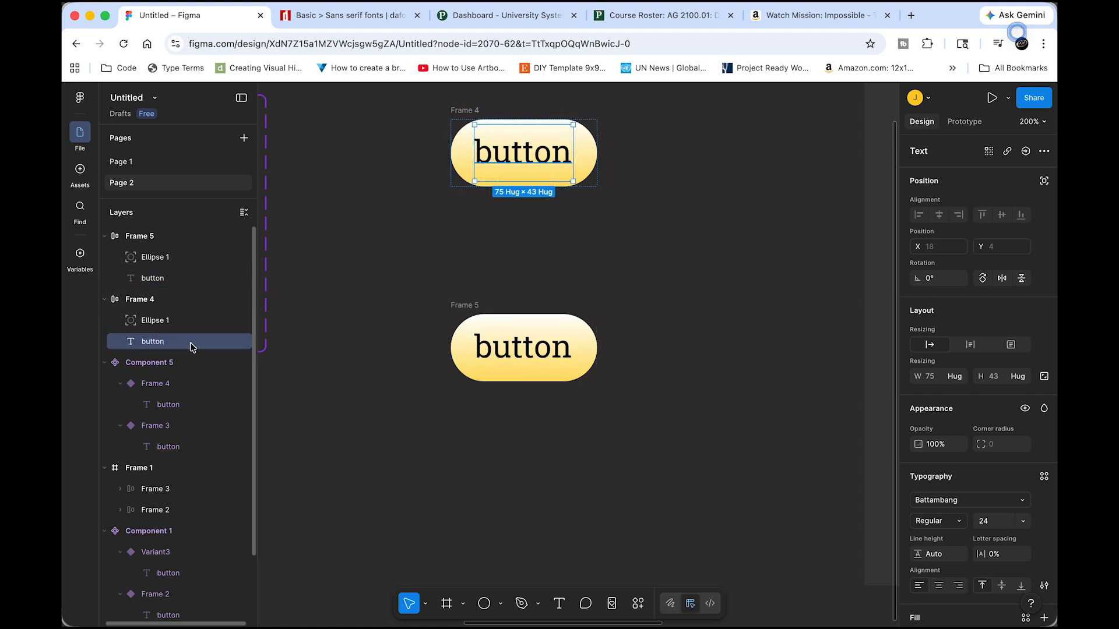
Enlarge Frame 5's red circle from its centre to about 228 × 228 so it fills the whole button
{"action": "left_click", "coordinate": [138, 237]}
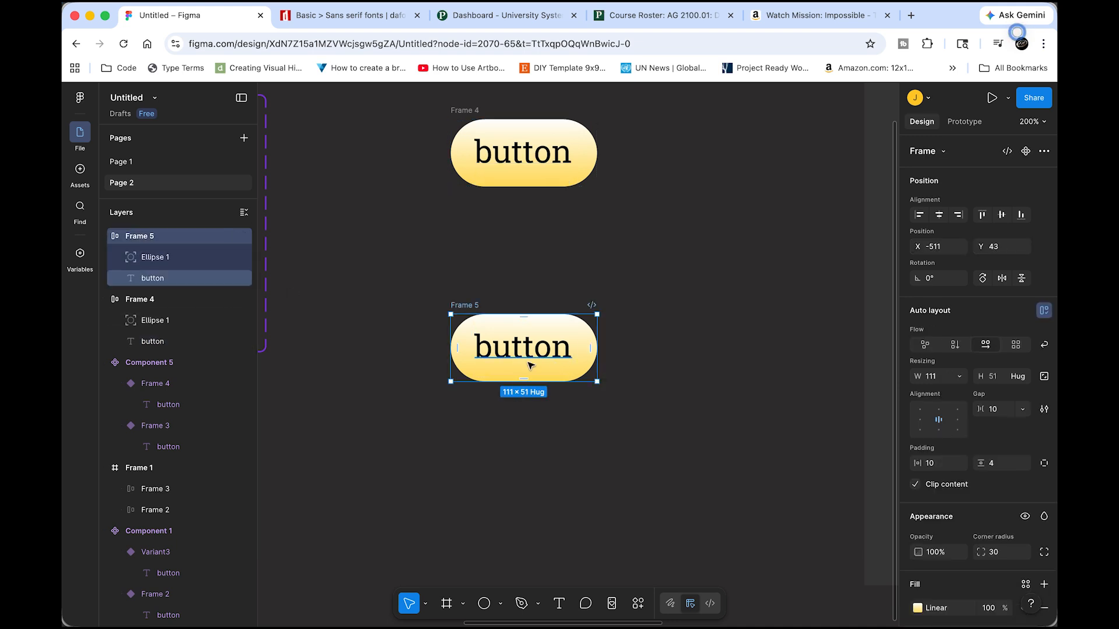
{"action": "left_click", "coordinate": [153, 257]}
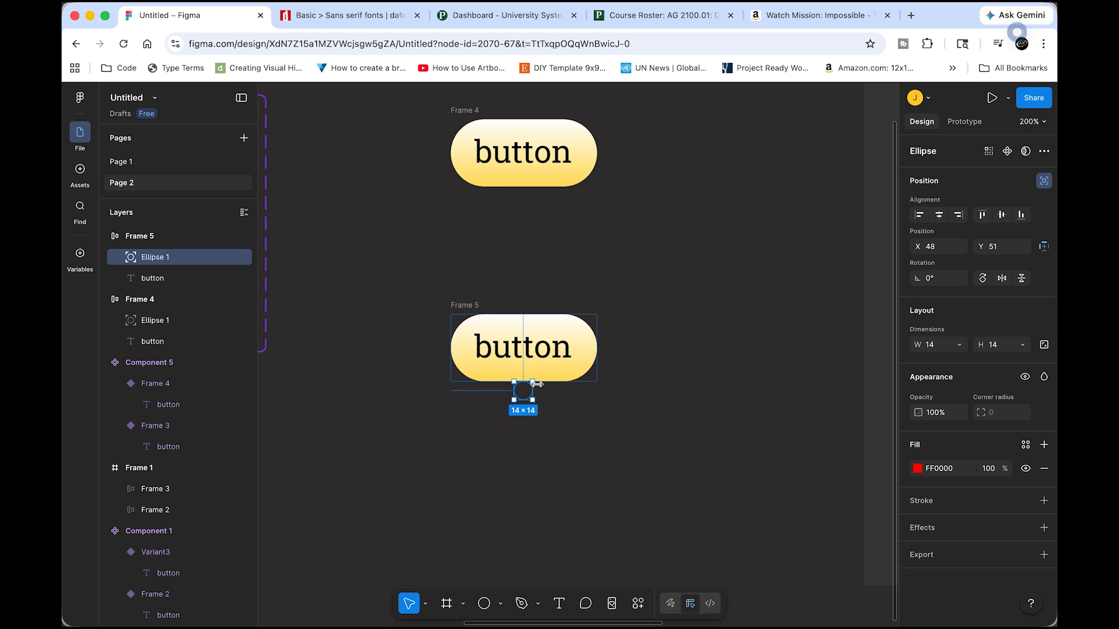
{"action": "key", "text": "alt"}
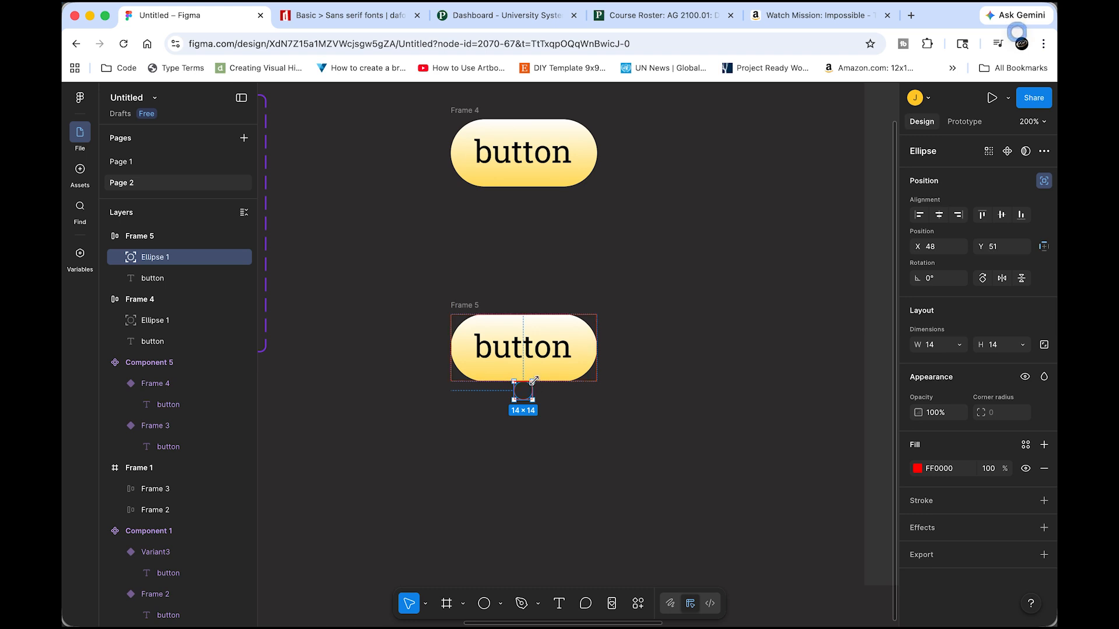
{"action": "left_click_drag", "start_coordinate": [532, 382], "coordinate": [673, 313]}
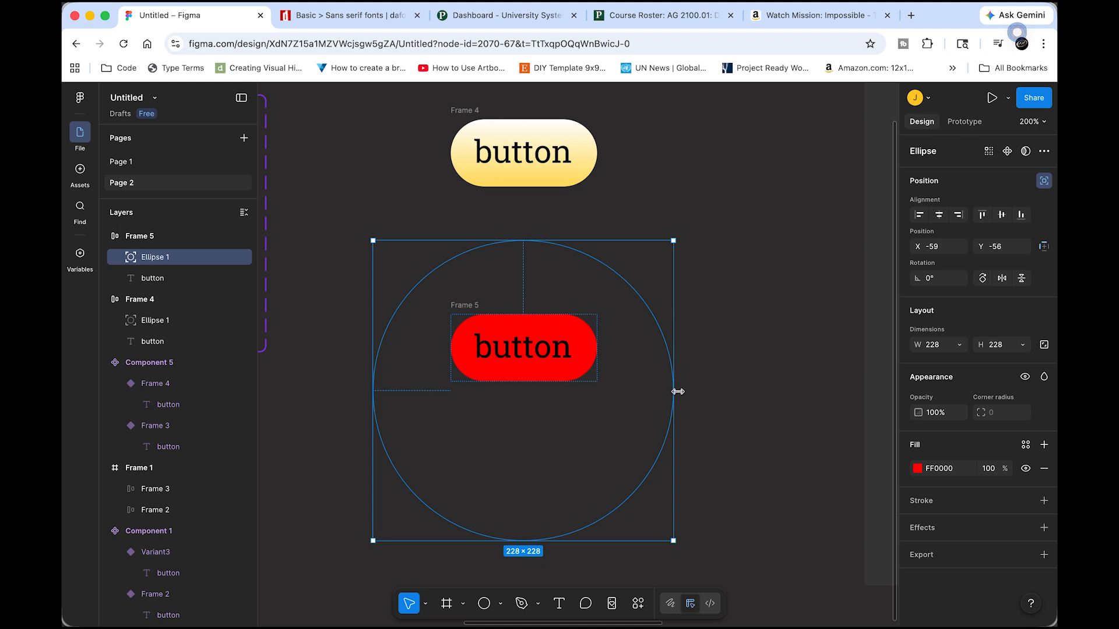
Change the fill of the button text in Frame 5 to white, FFFFFF
{"action": "left_click", "coordinate": [538, 358]}
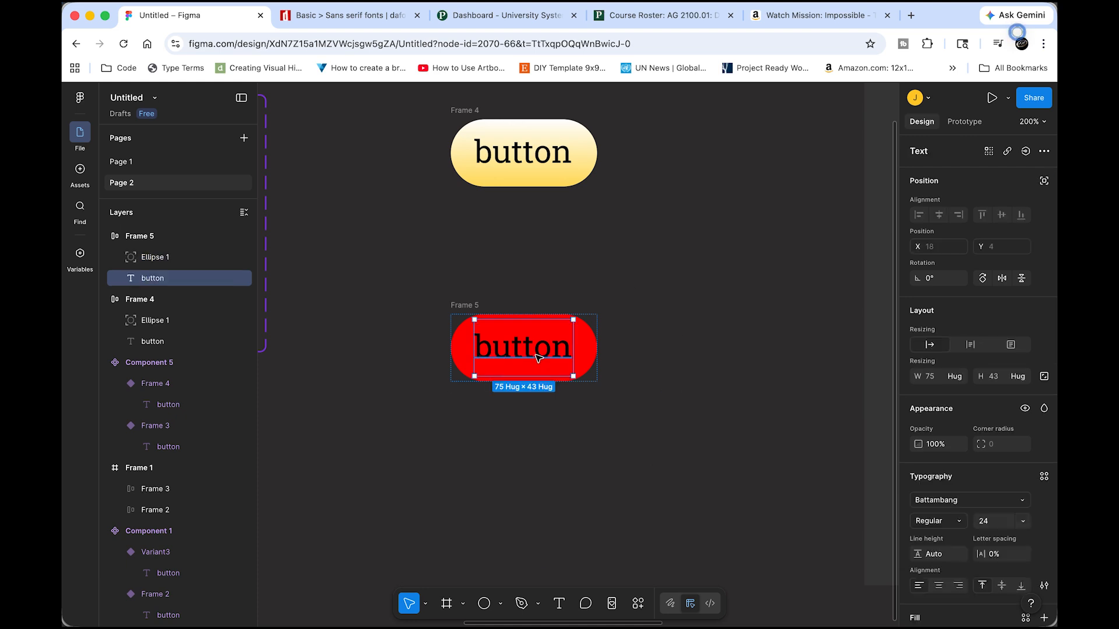
{"action": "double_click", "coordinate": [537, 358]}
{"action": "scroll", "coordinate": [919, 550], "scroll_direction": "down", "scroll_amount": 3}
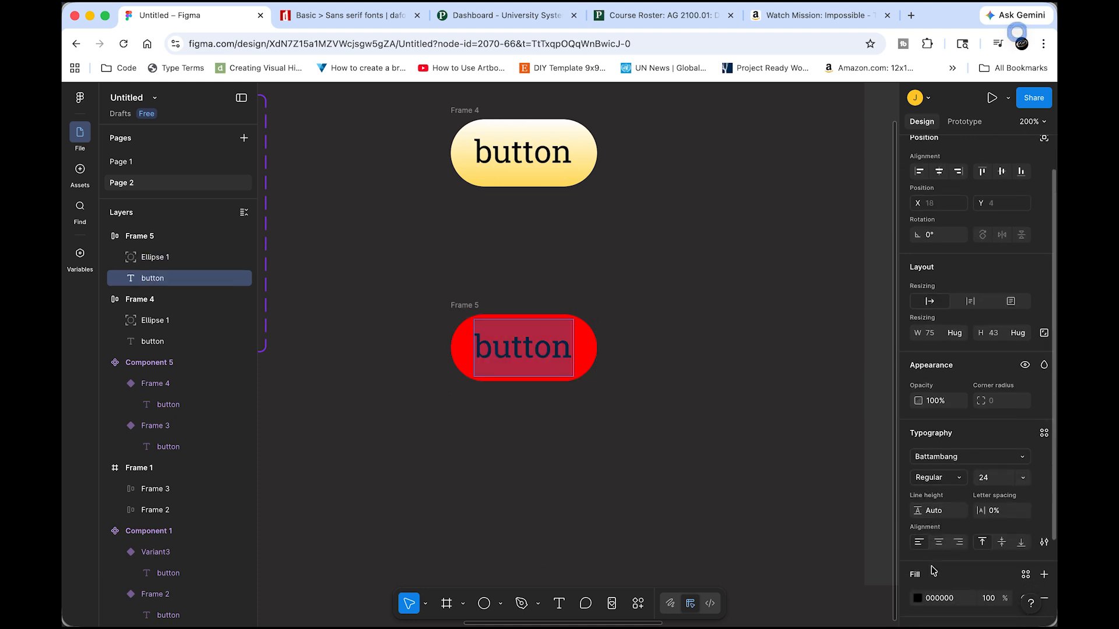
{"action": "left_click", "coordinate": [918, 529]}
{"action": "left_click_drag", "start_coordinate": [774, 460], "coordinate": [729, 339]}
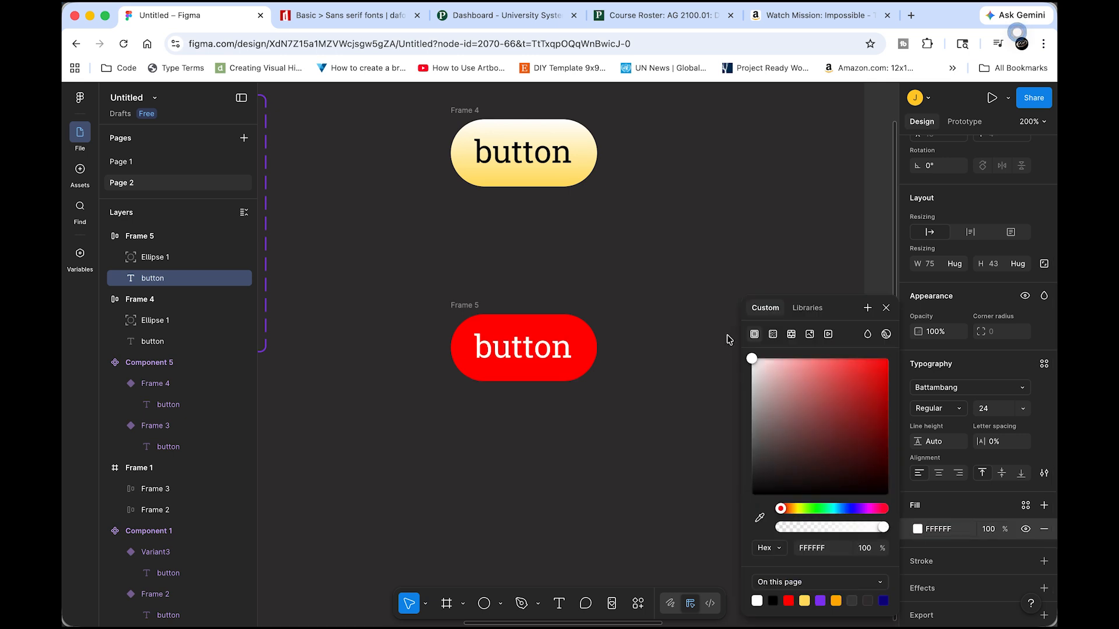
{"action": "left_click", "coordinate": [886, 308]}
{"action": "key", "text": "Escape"}
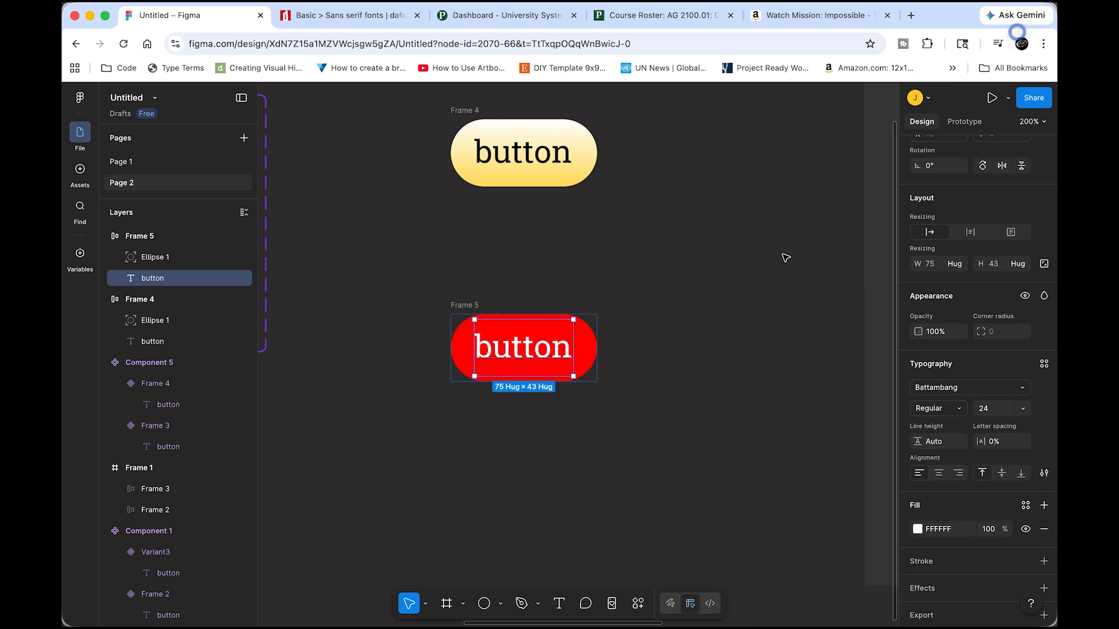
{"action": "left_click", "coordinate": [761, 357]}
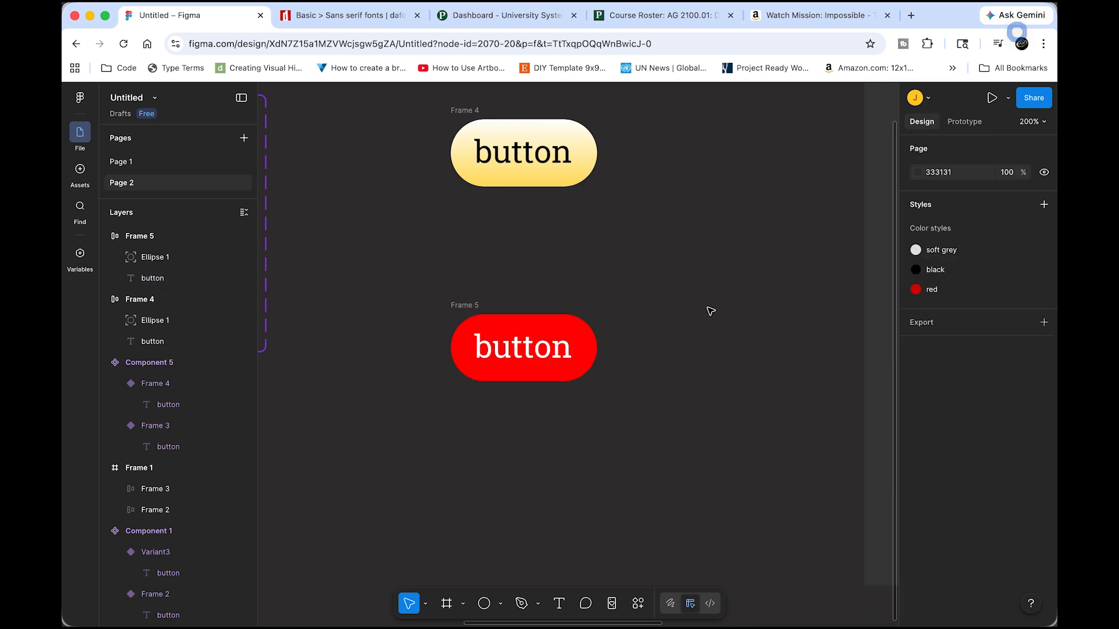
Combine the yellow and red button frames into one component set
{"action": "scroll", "coordinate": [693, 338], "scroll_direction": "up", "scroll_amount": 2}
{"action": "scroll", "coordinate": [694, 338], "scroll_direction": "right", "scroll_amount": 1}
{"action": "left_click_drag", "start_coordinate": [375, 143], "coordinate": [641, 466]}
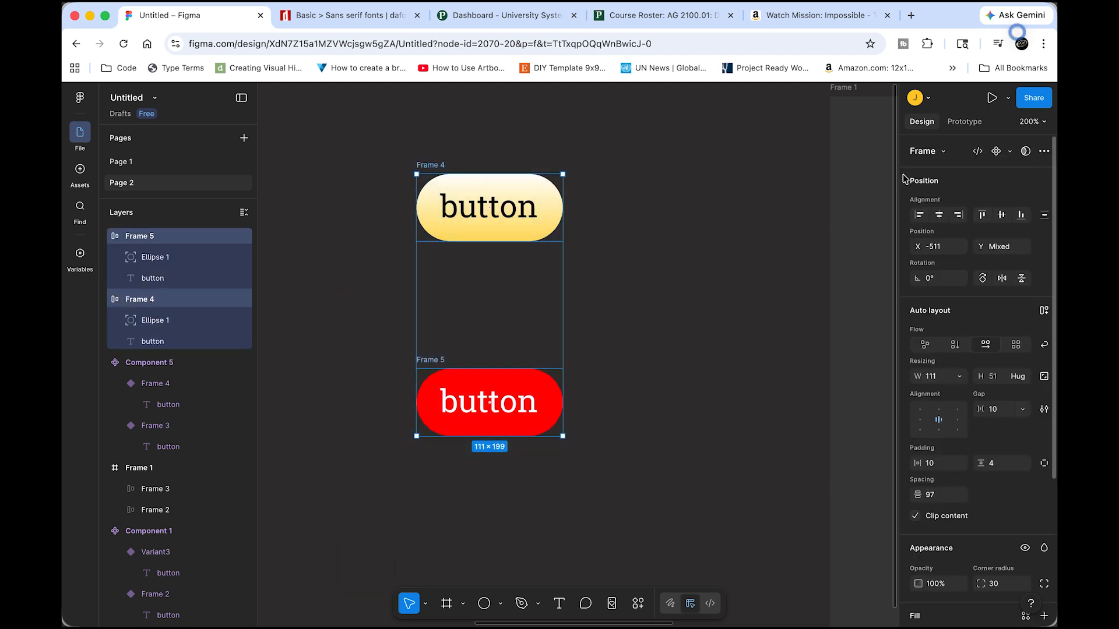
{"action": "left_click", "coordinate": [1010, 153]}
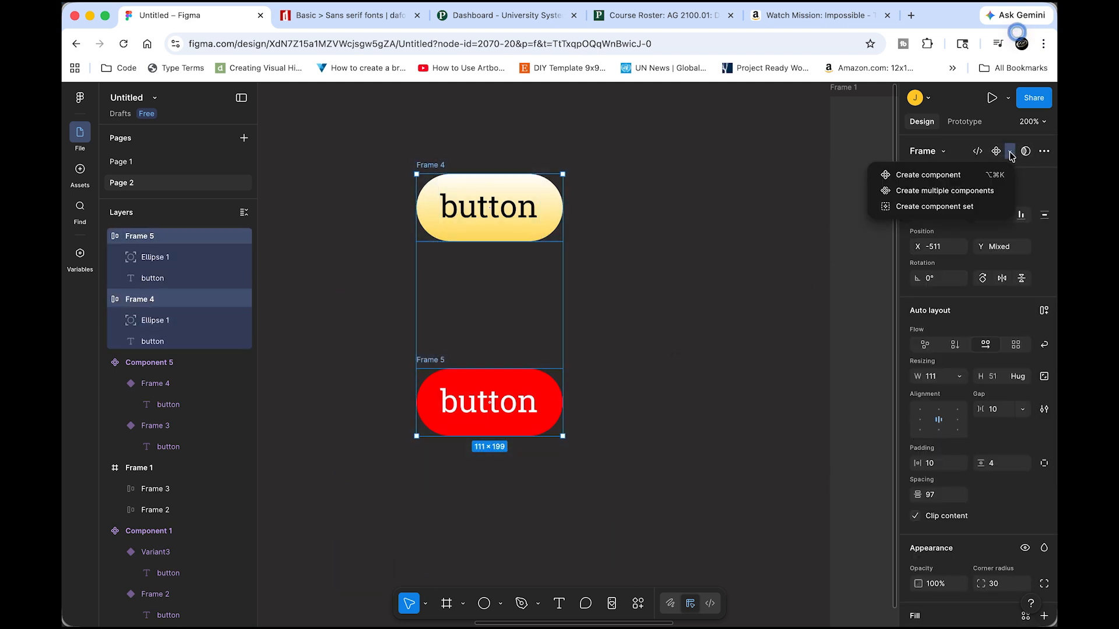
{"action": "left_click", "coordinate": [970, 208]}
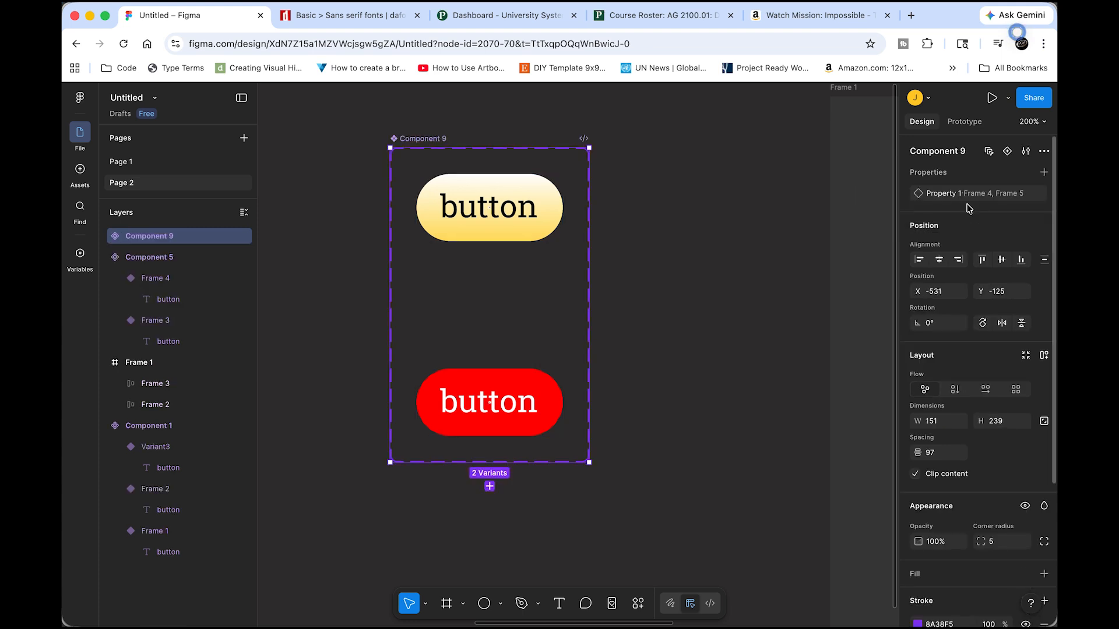
Add a prototype interaction from the yellow variant to the red one, triggered While hovering, that changes to Frame 5 with Smart animate
{"action": "left_click", "coordinate": [974, 128]}
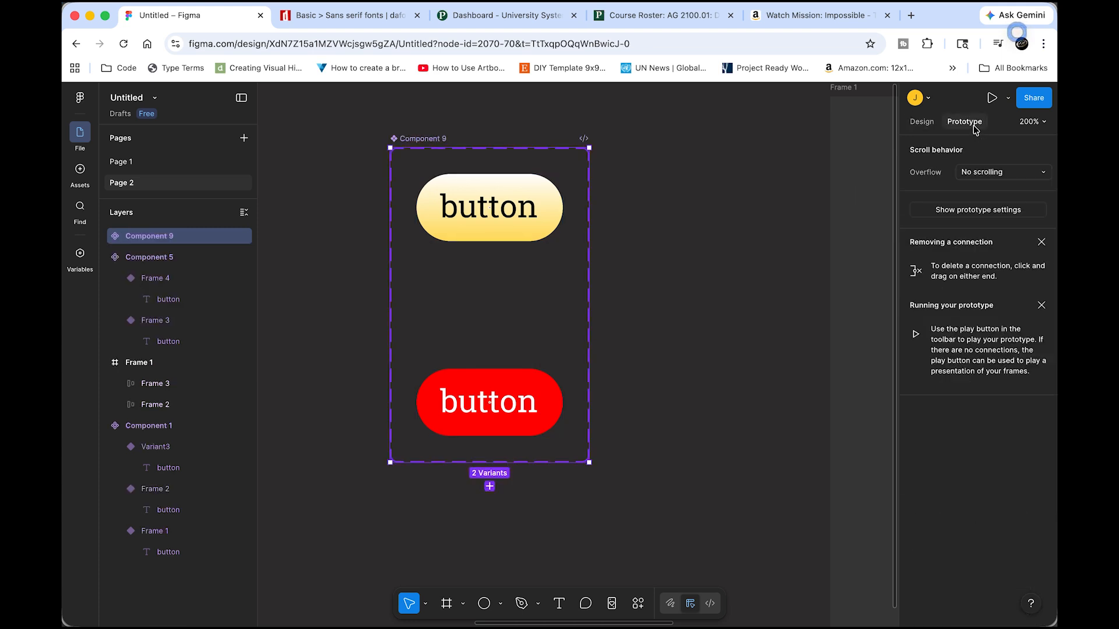
{"action": "left_click", "coordinate": [557, 225]}
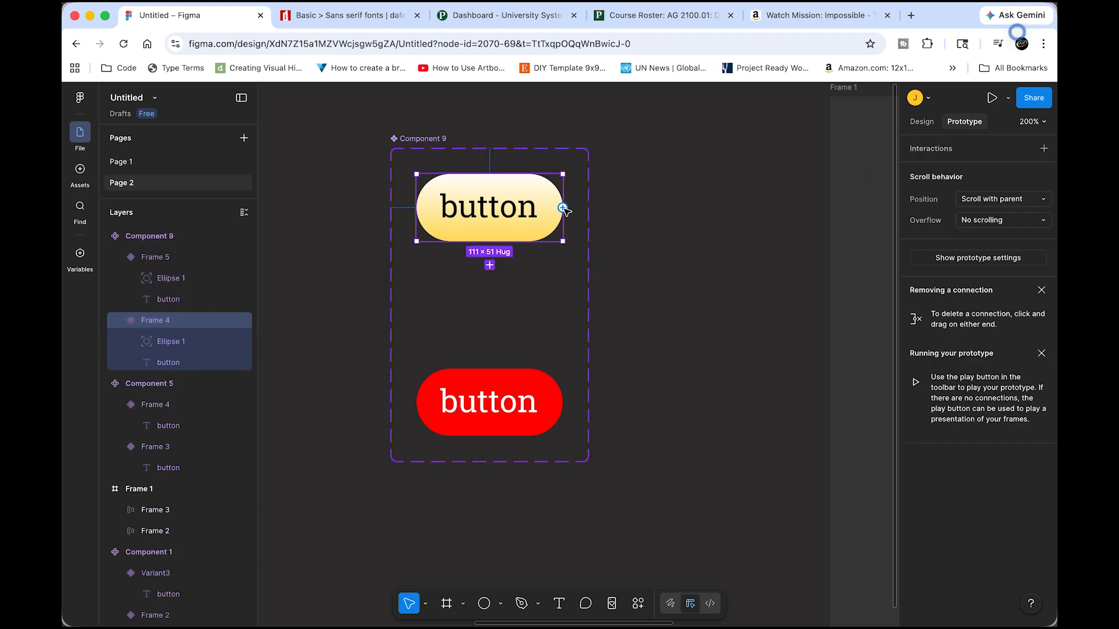
{"action": "left_click_drag", "start_coordinate": [563, 208], "coordinate": [482, 384]}
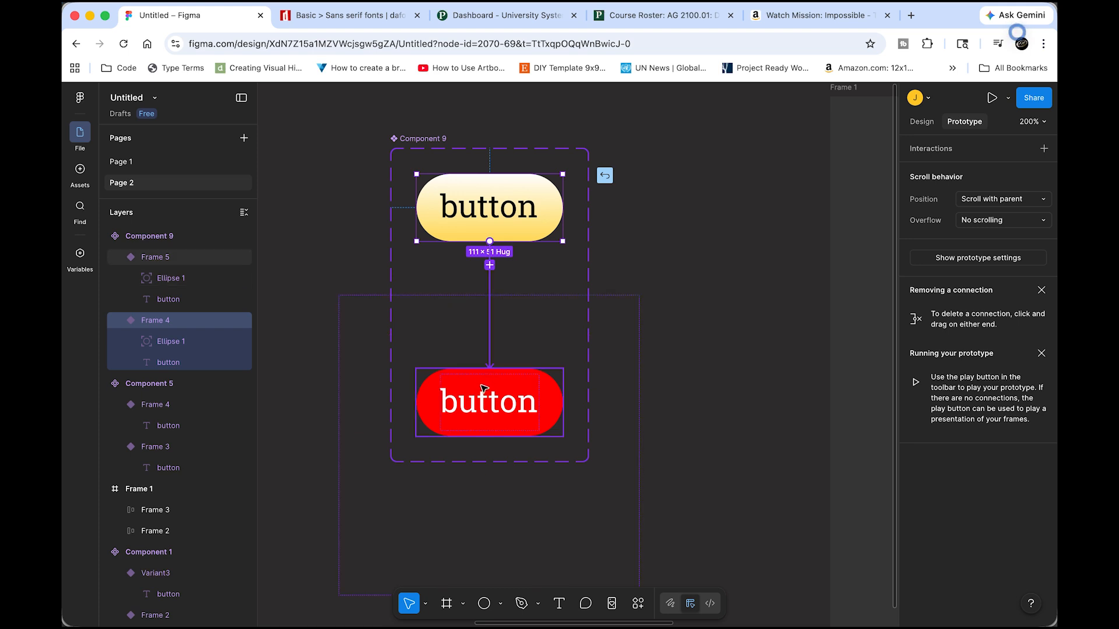
{"action": "left_click_drag", "start_coordinate": [484, 388], "coordinate": [484, 389]}
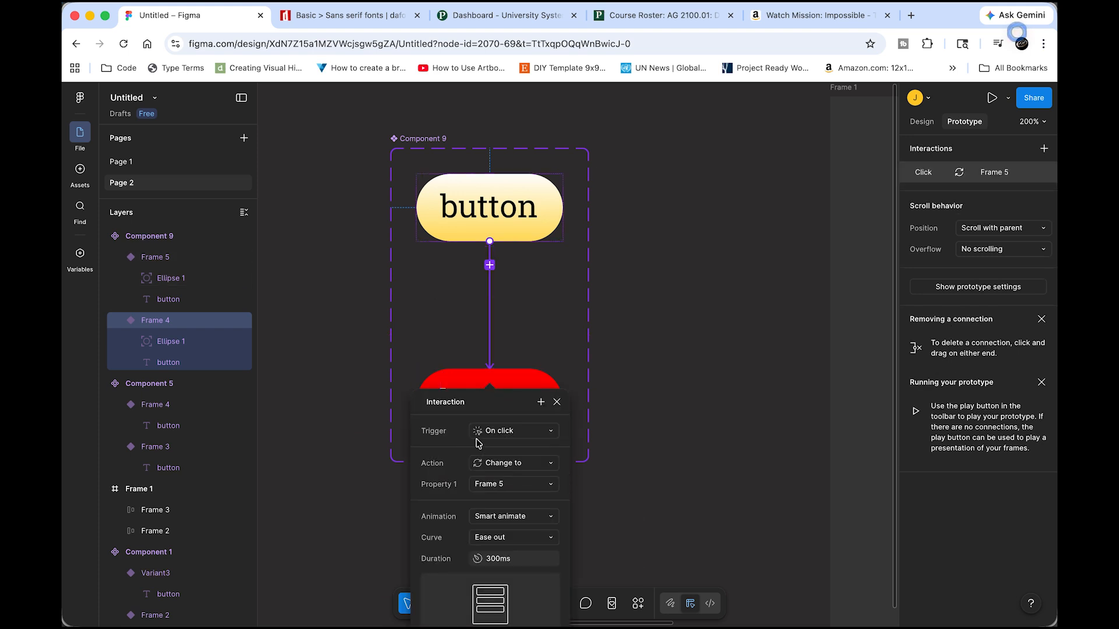
{"action": "left_click", "coordinate": [532, 438]}
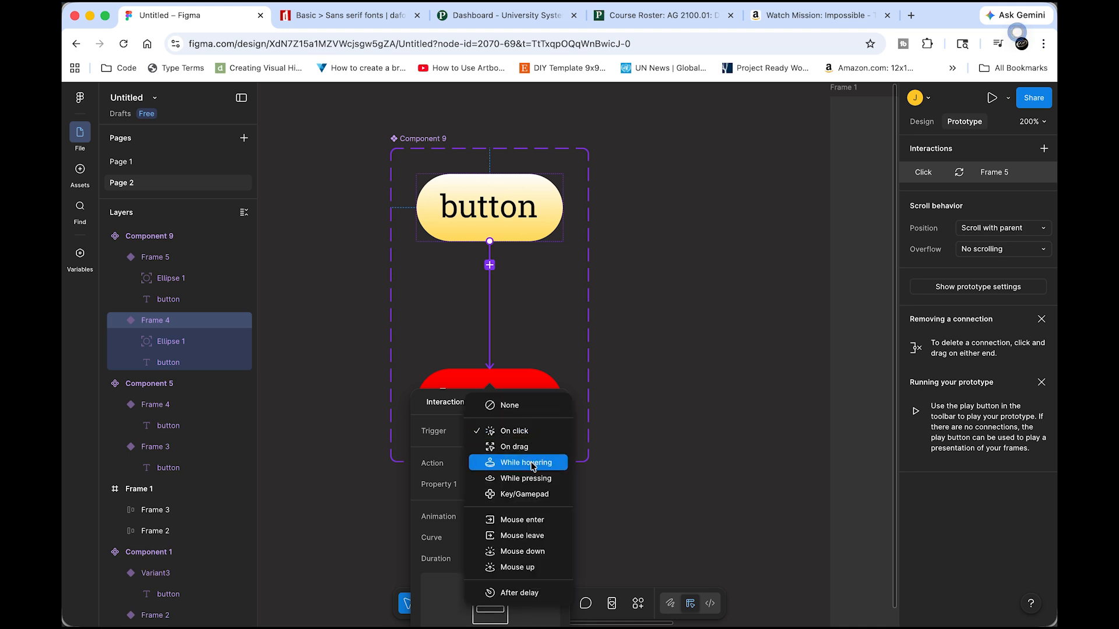
{"action": "left_click", "coordinate": [532, 464]}
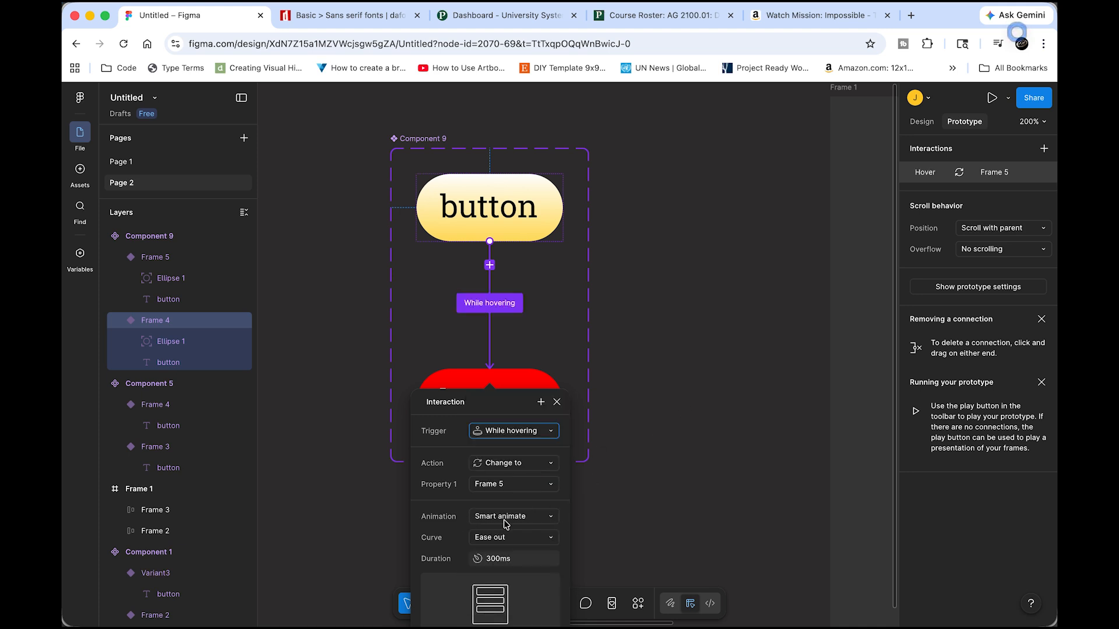
{"action": "left_click", "coordinate": [704, 471]}
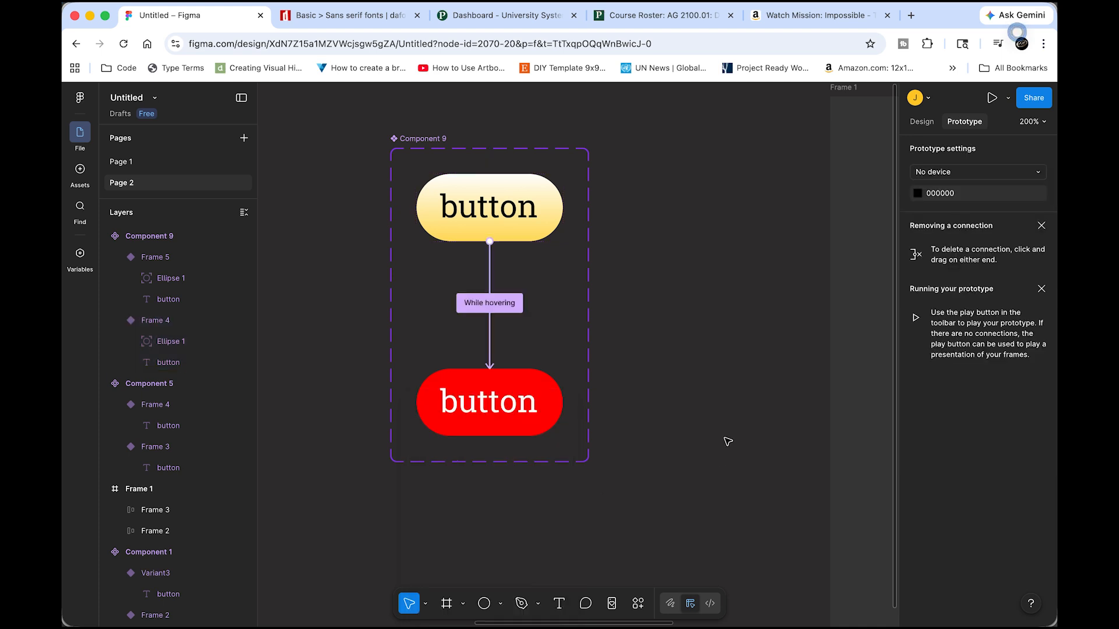
Place four instances of Component 9 in a row beneath the white menu buttons in Frame 1
{"action": "key", "text": "shift+0"}
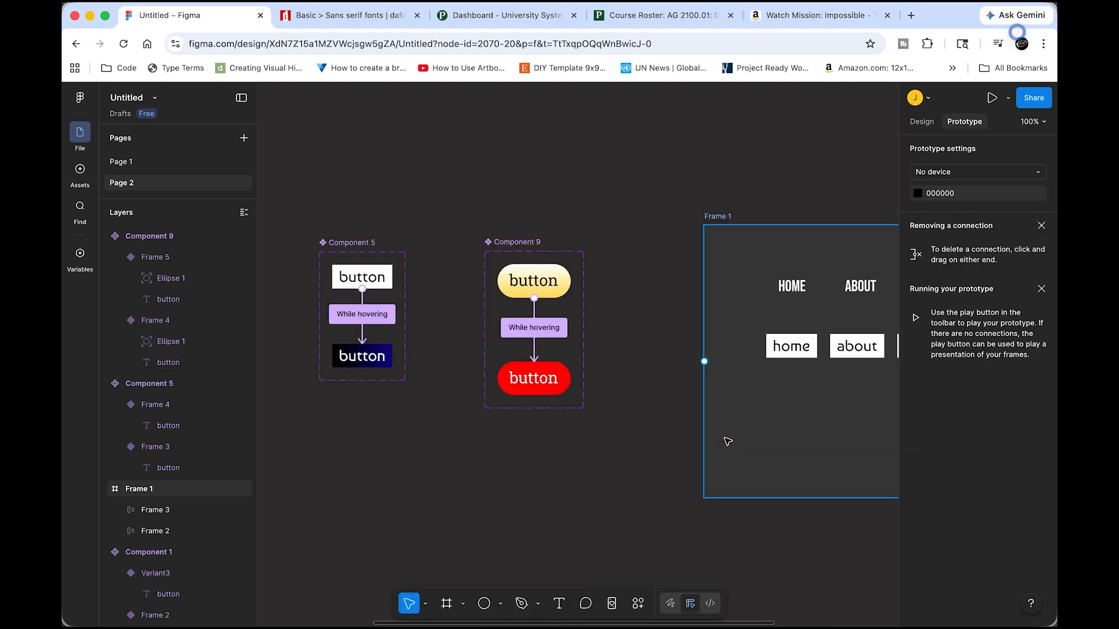
{"action": "left_click_drag", "start_coordinate": [682, 400], "coordinate": [452, 396]}
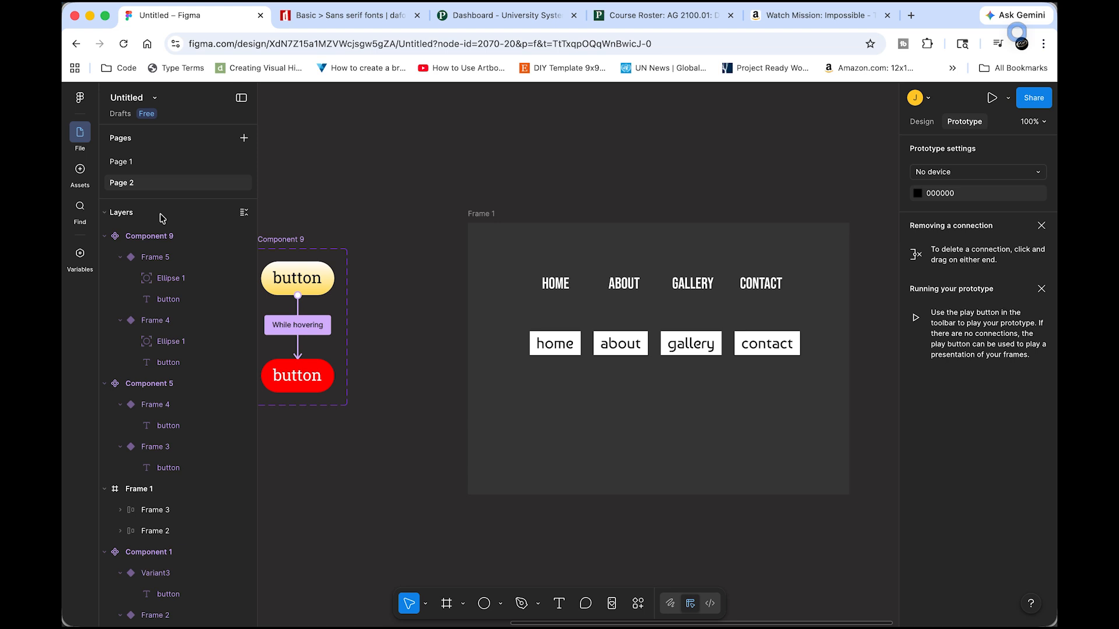
{"action": "left_click", "coordinate": [79, 170]}
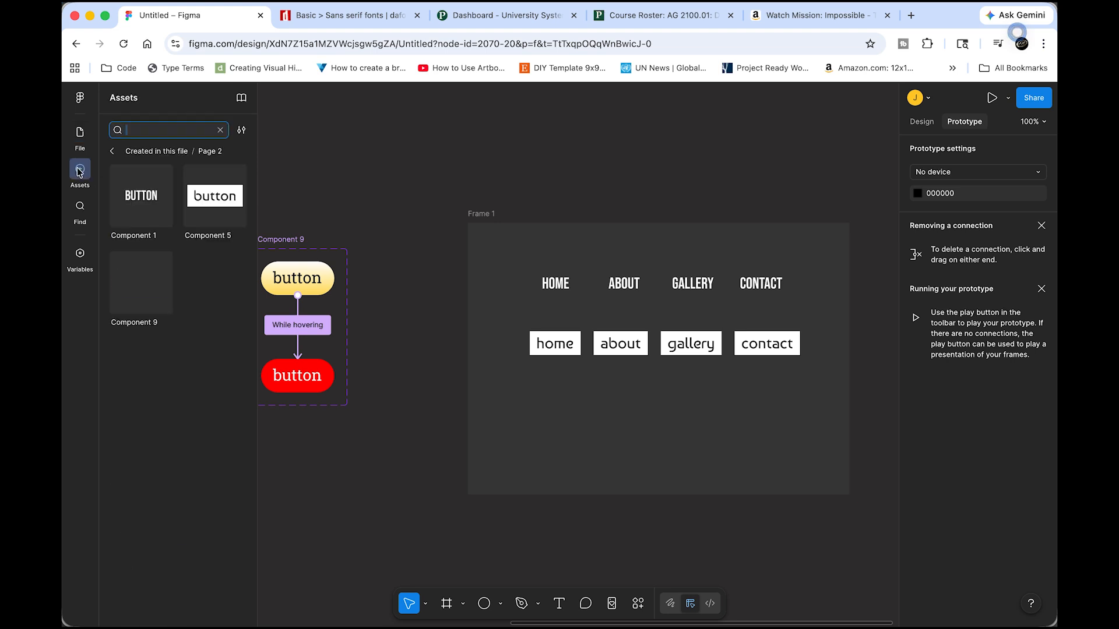
{"action": "left_click_drag", "start_coordinate": [136, 285], "coordinate": [791, 417]}
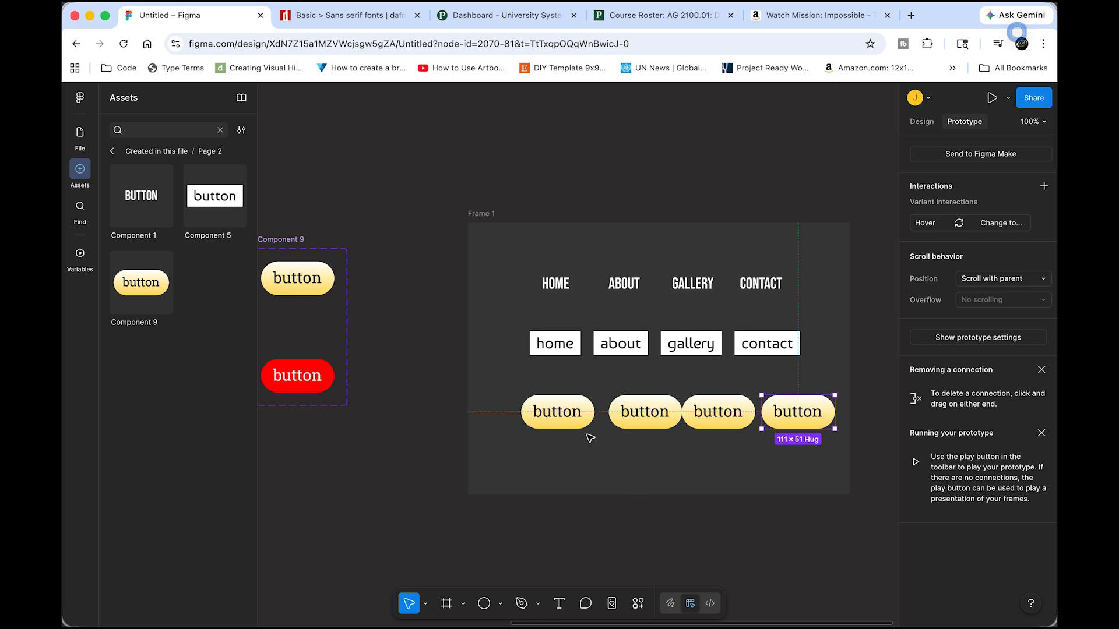
Relabel the four yellow pill buttons in Frame 1 as home, about, gallery and contact, in that order
{"action": "left_click", "coordinate": [557, 415]}
{"action": "double_click", "coordinate": [556, 412]}
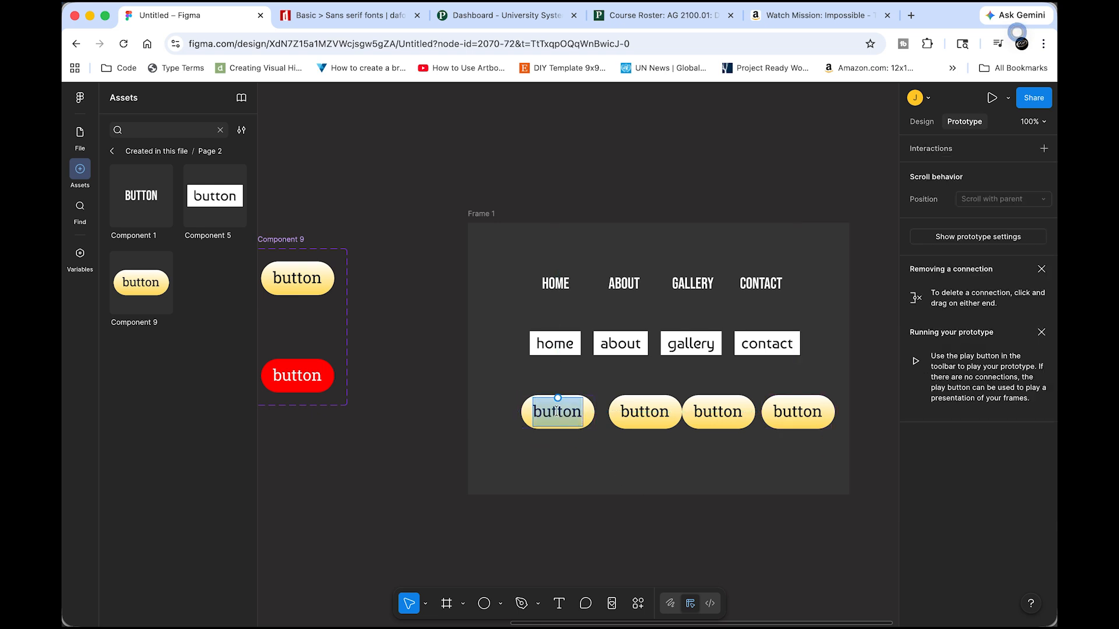
{"action": "type", "text": "home"}
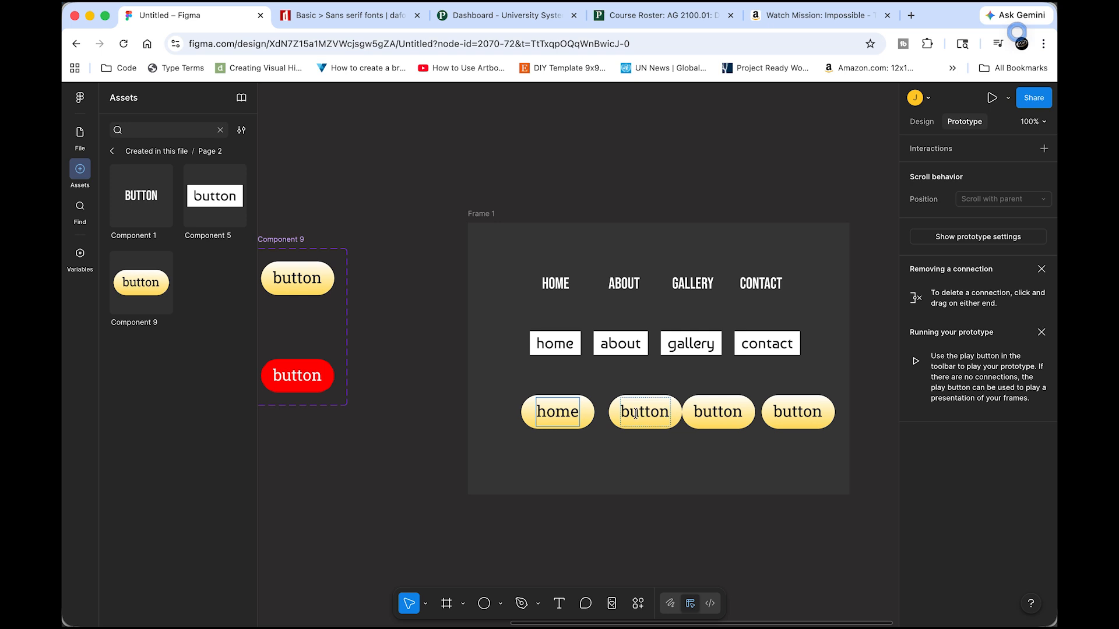
{"action": "double_click", "coordinate": [635, 414]}
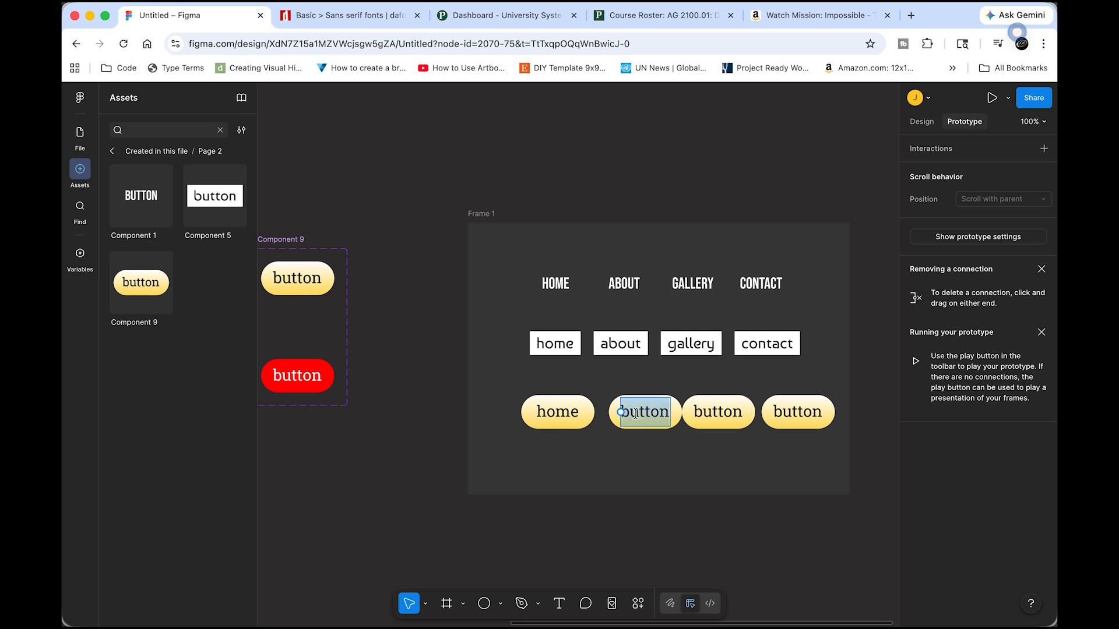
{"action": "type", "text": "about"}
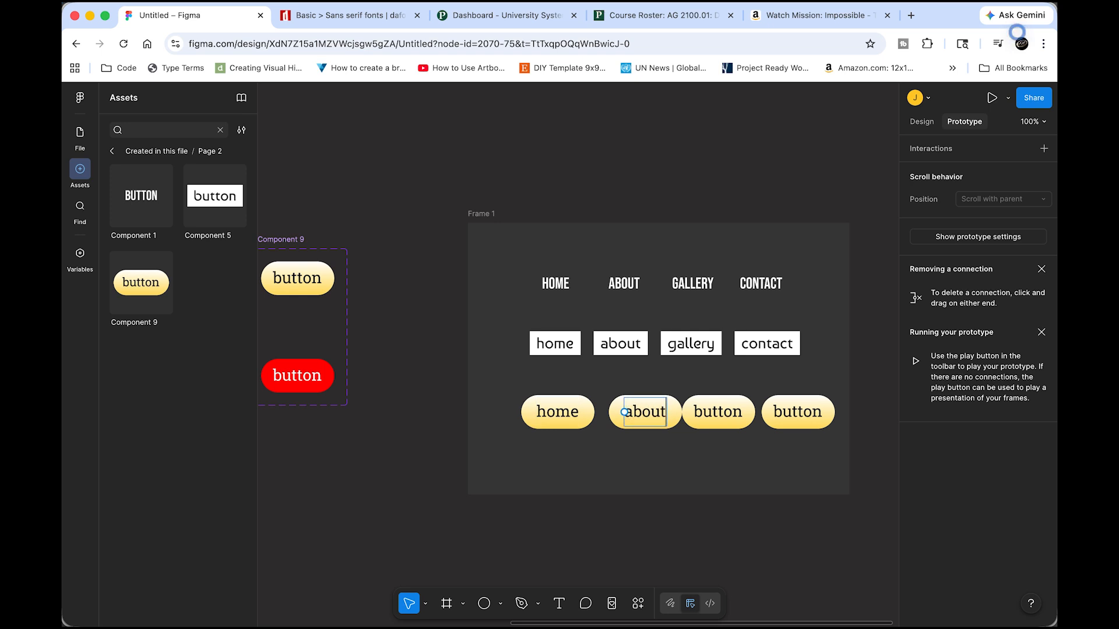
{"action": "double_click", "coordinate": [725, 412]}
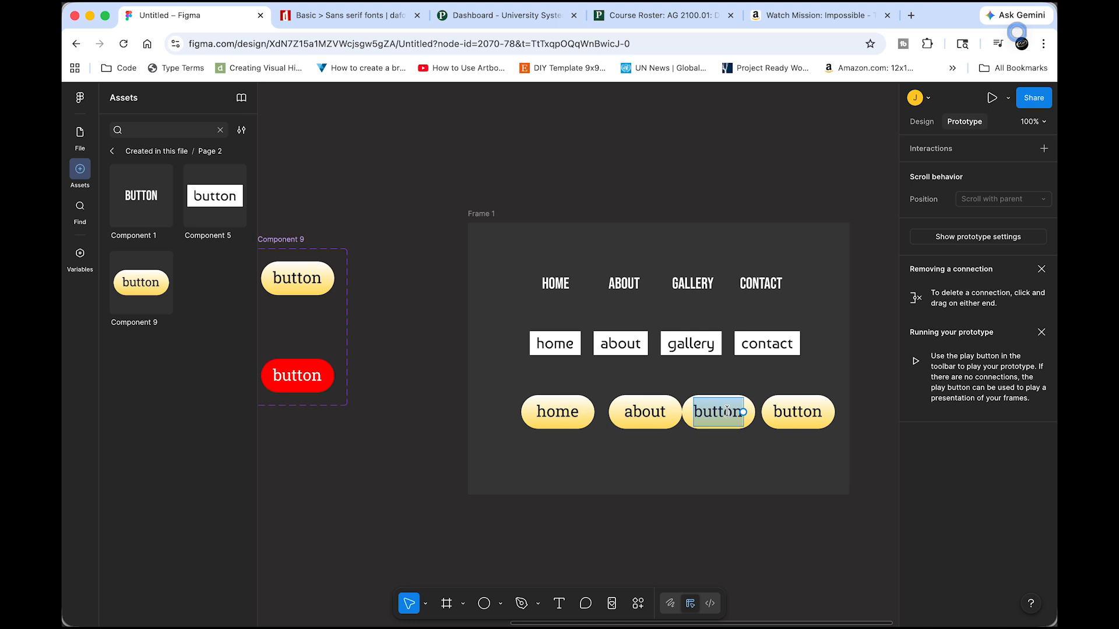
{"action": "type", "text": "gallery"}
{"action": "double_click", "coordinate": [784, 413]}
{"action": "type", "text": "contact"}
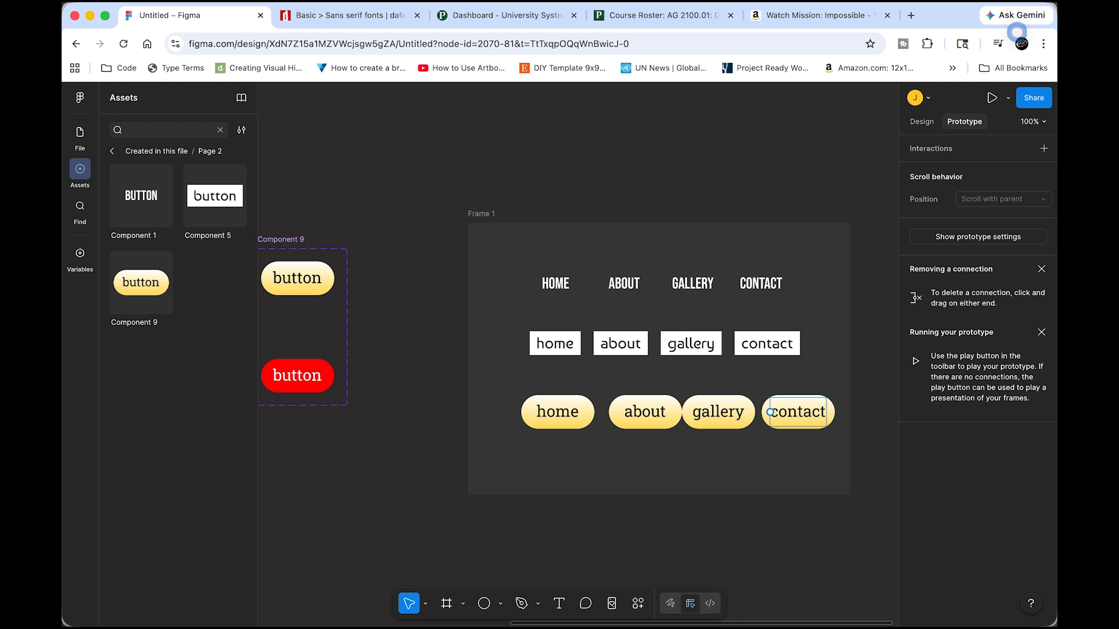
Group the four yellow buttons into a horizontal auto layout and move the row to about X 60, Y 254, centred beneath the white buttons
{"action": "left_click", "coordinate": [647, 465]}
{"action": "left_click_drag", "start_coordinate": [495, 379], "coordinate": [803, 480]}
{"action": "left_click", "coordinate": [926, 123]}
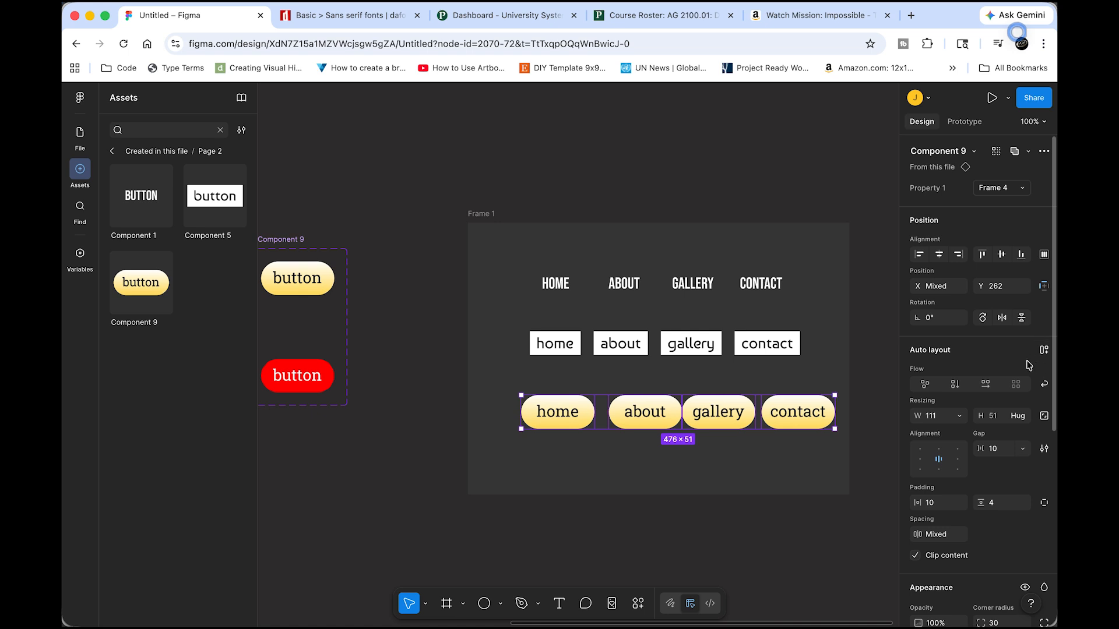
{"action": "left_click", "coordinate": [1044, 351]}
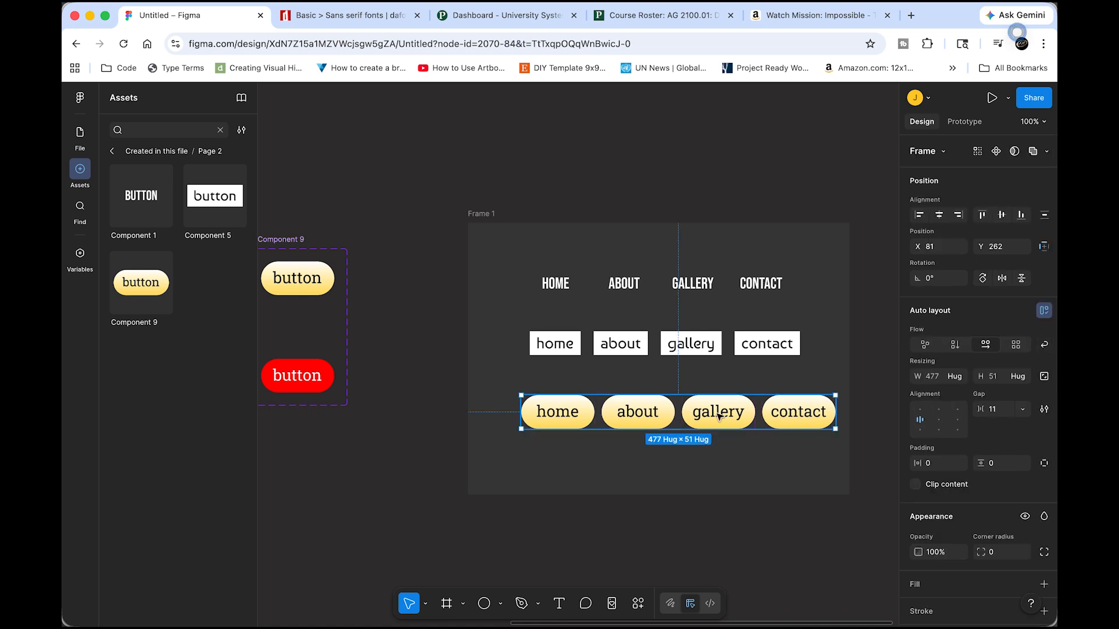
{"action": "left_click_drag", "start_coordinate": [714, 424], "coordinate": [699, 418]}
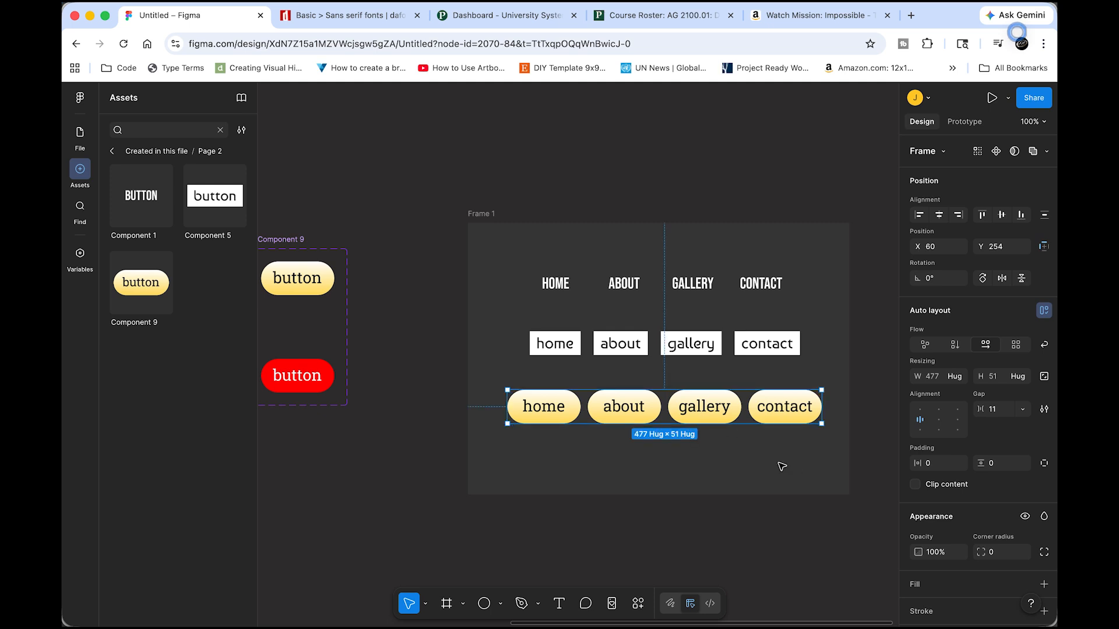
{"action": "left_click", "coordinate": [780, 477]}
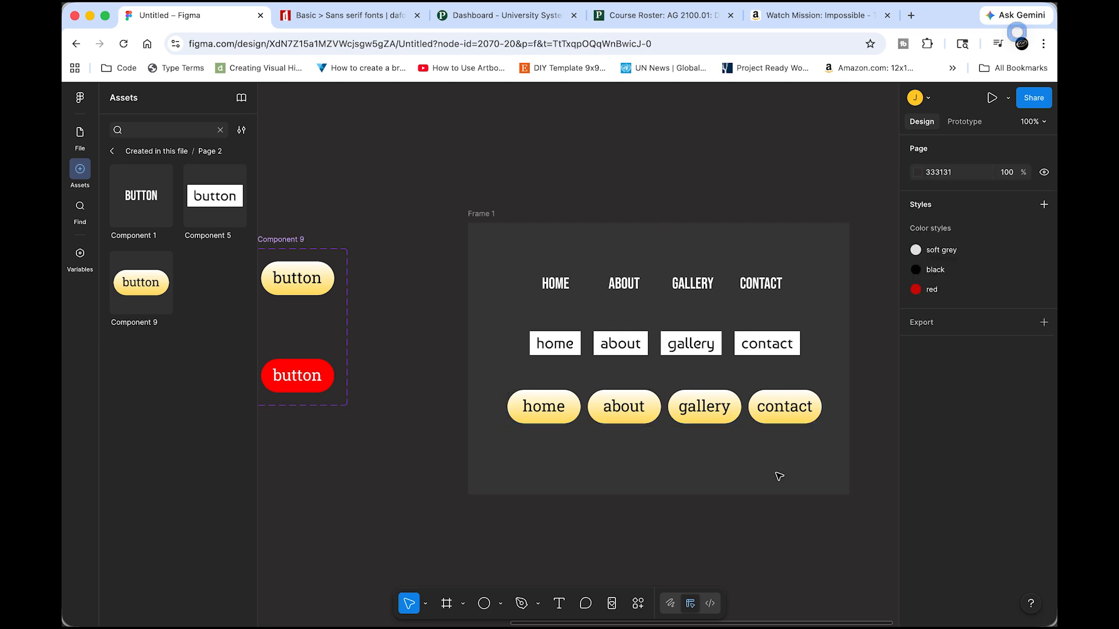
Run the prototype preview of Frame 1 to test the button rows
{"action": "left_click", "coordinate": [991, 97]}
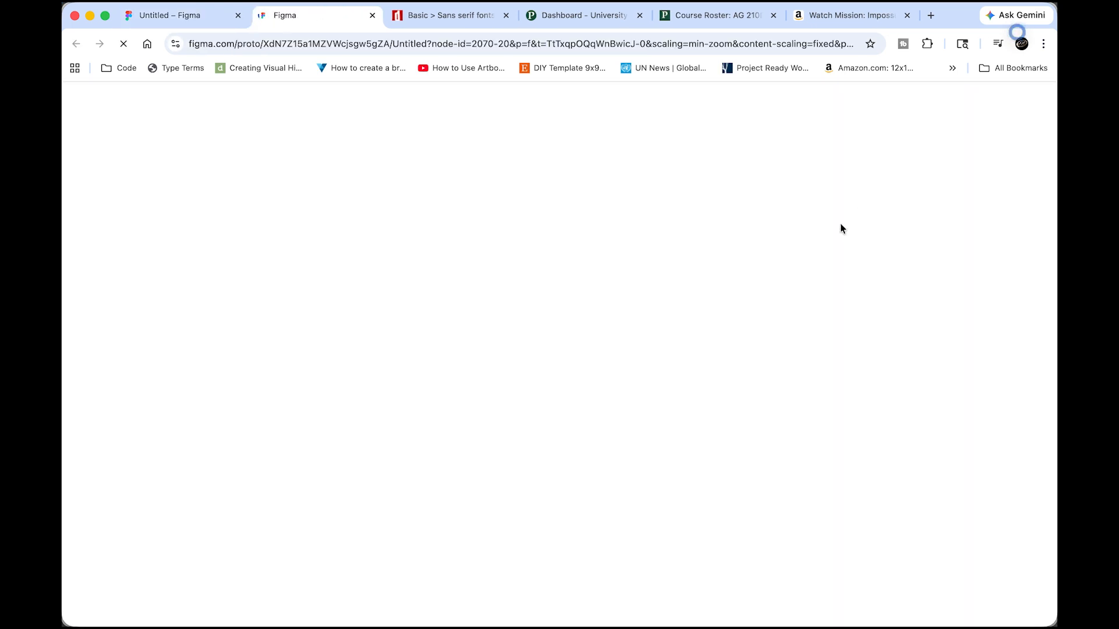